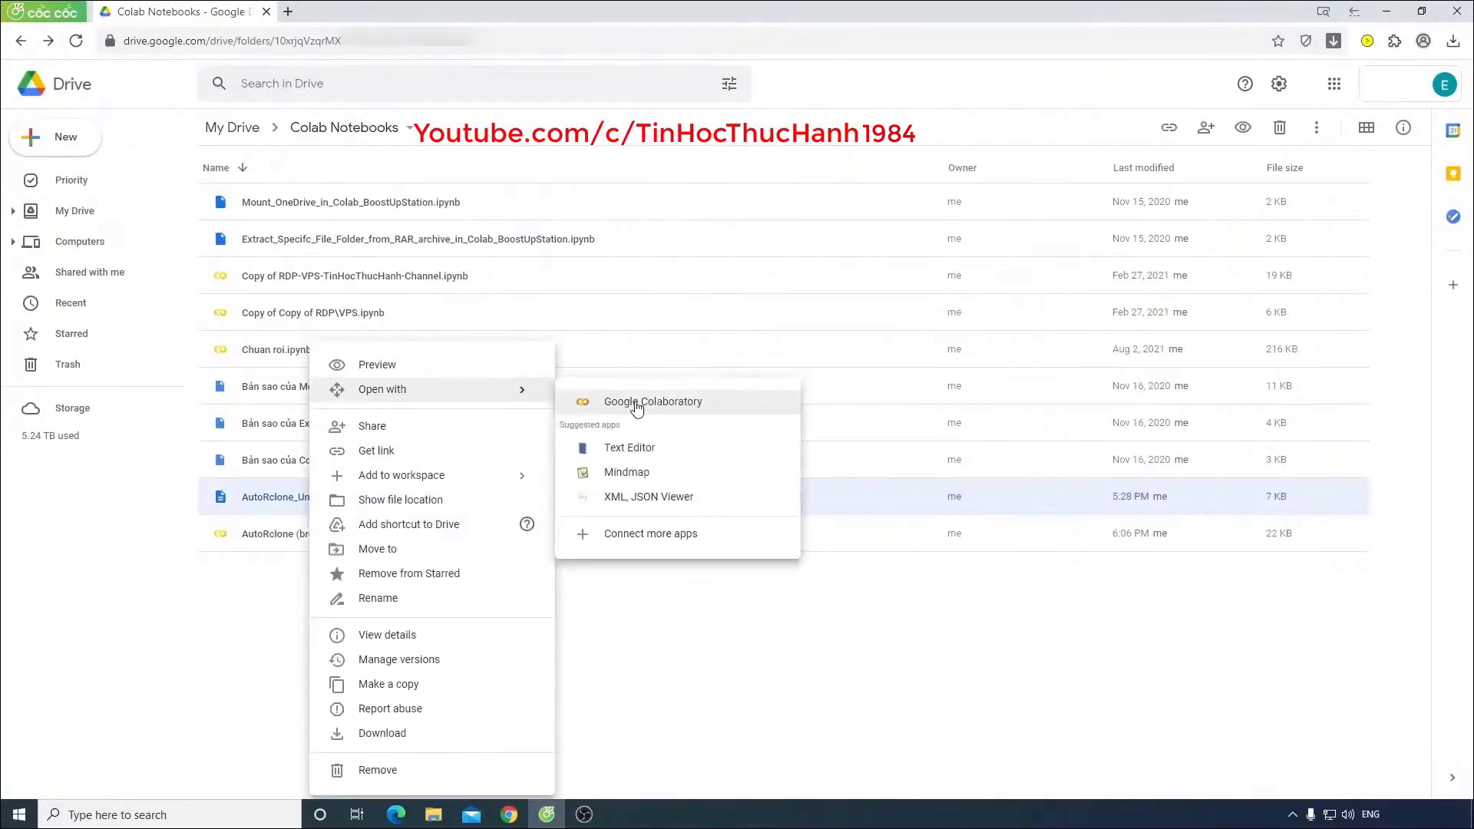
Step: Open the AutoRclone notebook in Google Colaboratory, switch its interface to English and dismiss the browser's translation offer
{"action": "left_click", "coordinate": [636, 408]}
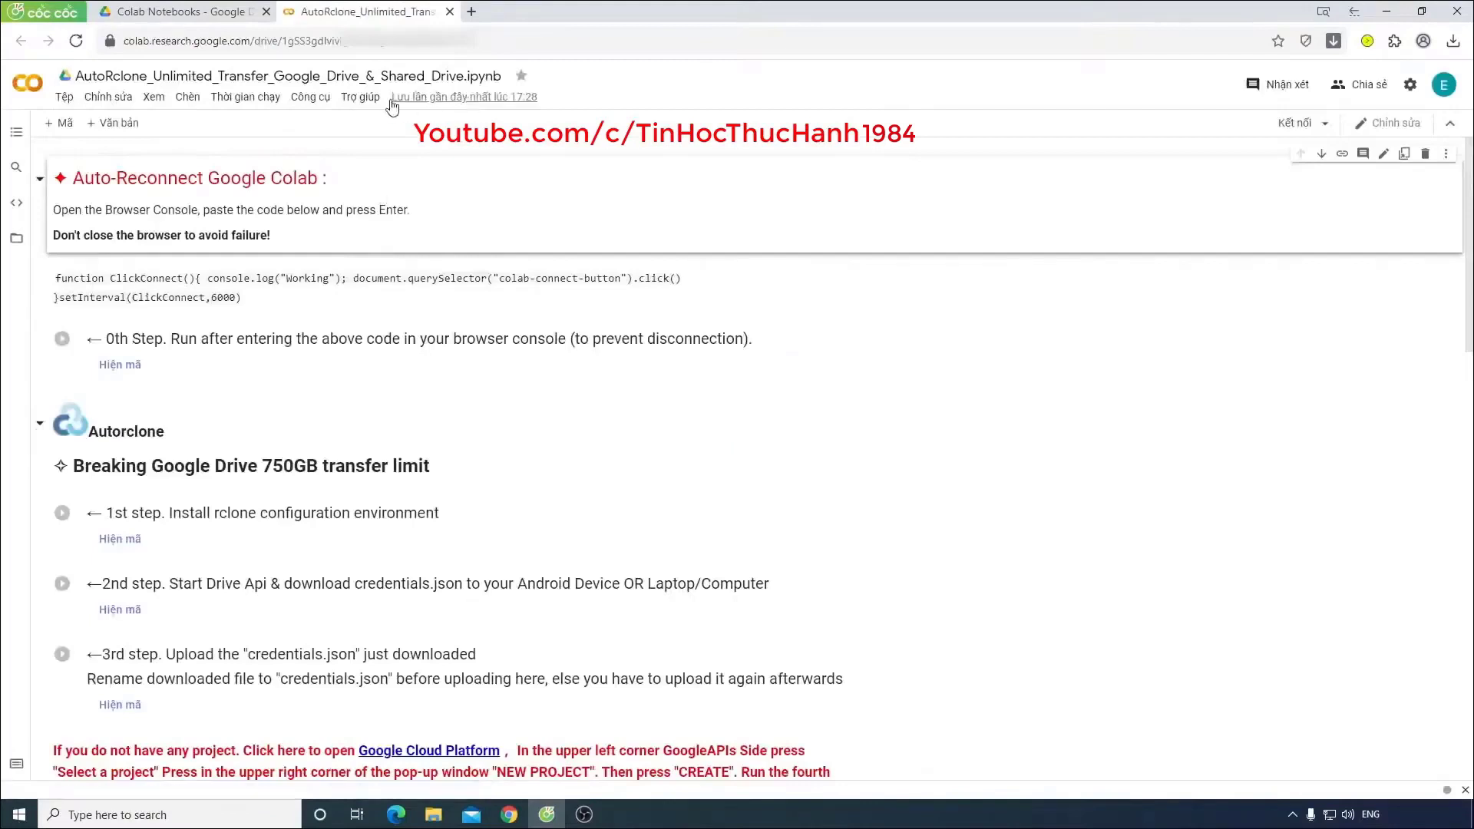
{"action": "left_click", "coordinate": [360, 97]}
{"action": "left_click", "coordinate": [385, 214]}
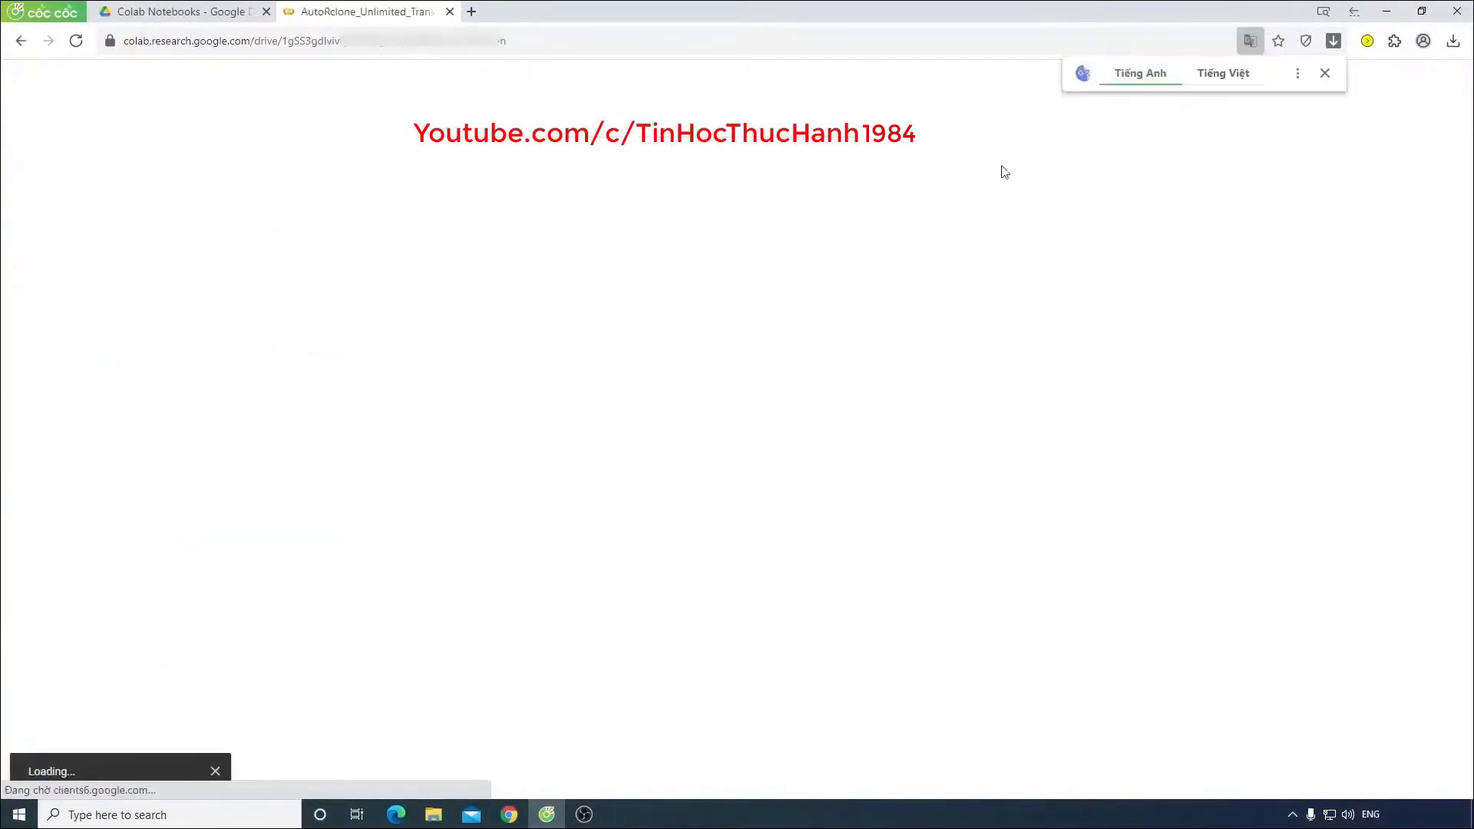
{"action": "left_click", "coordinate": [1325, 74]}
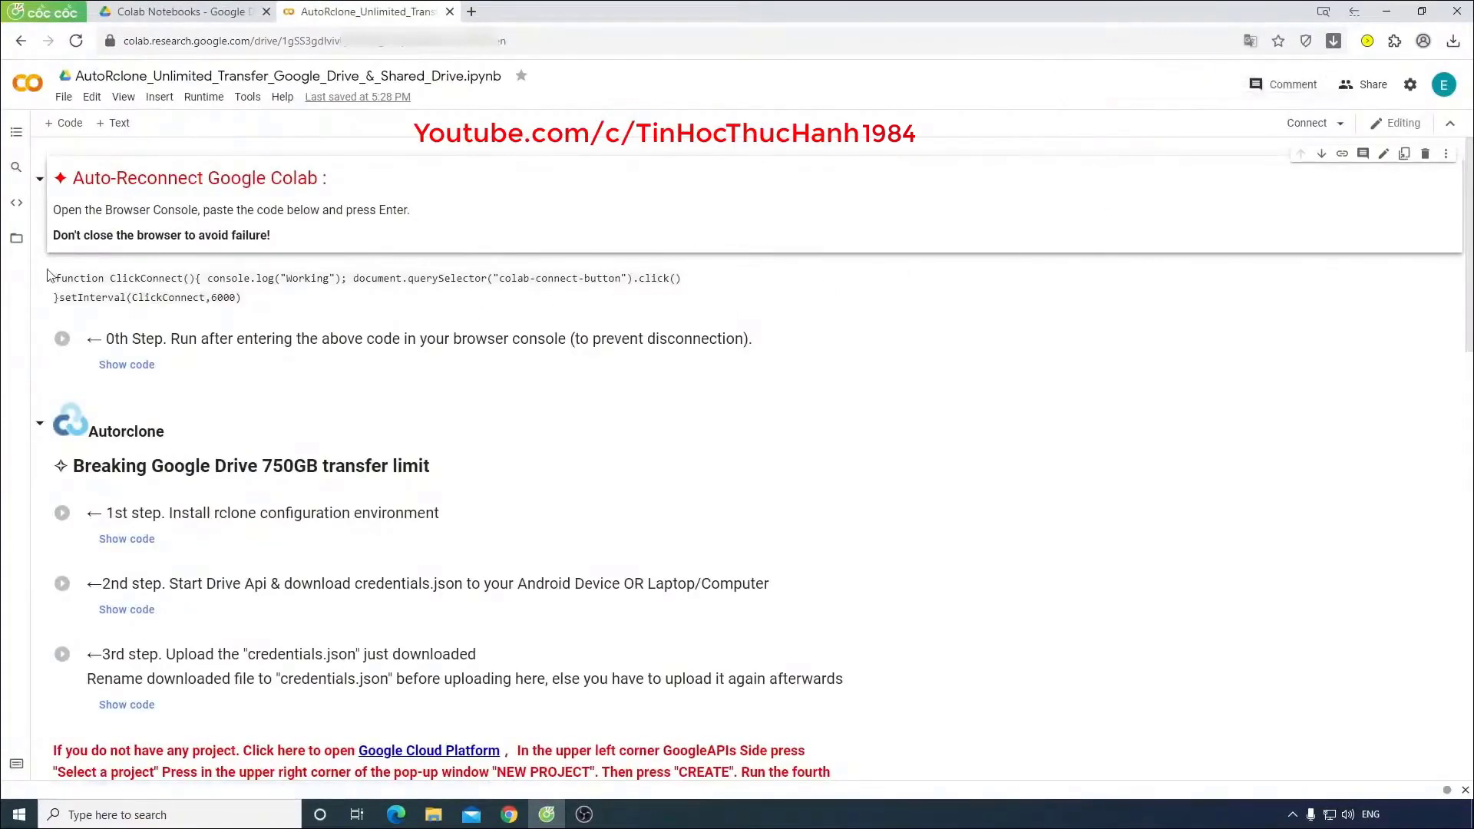
Step: Show the notebook's runtime files and read the Auto-Reconnect heading and the warning about closing the browser
{"action": "left_click", "coordinate": [18, 241]}
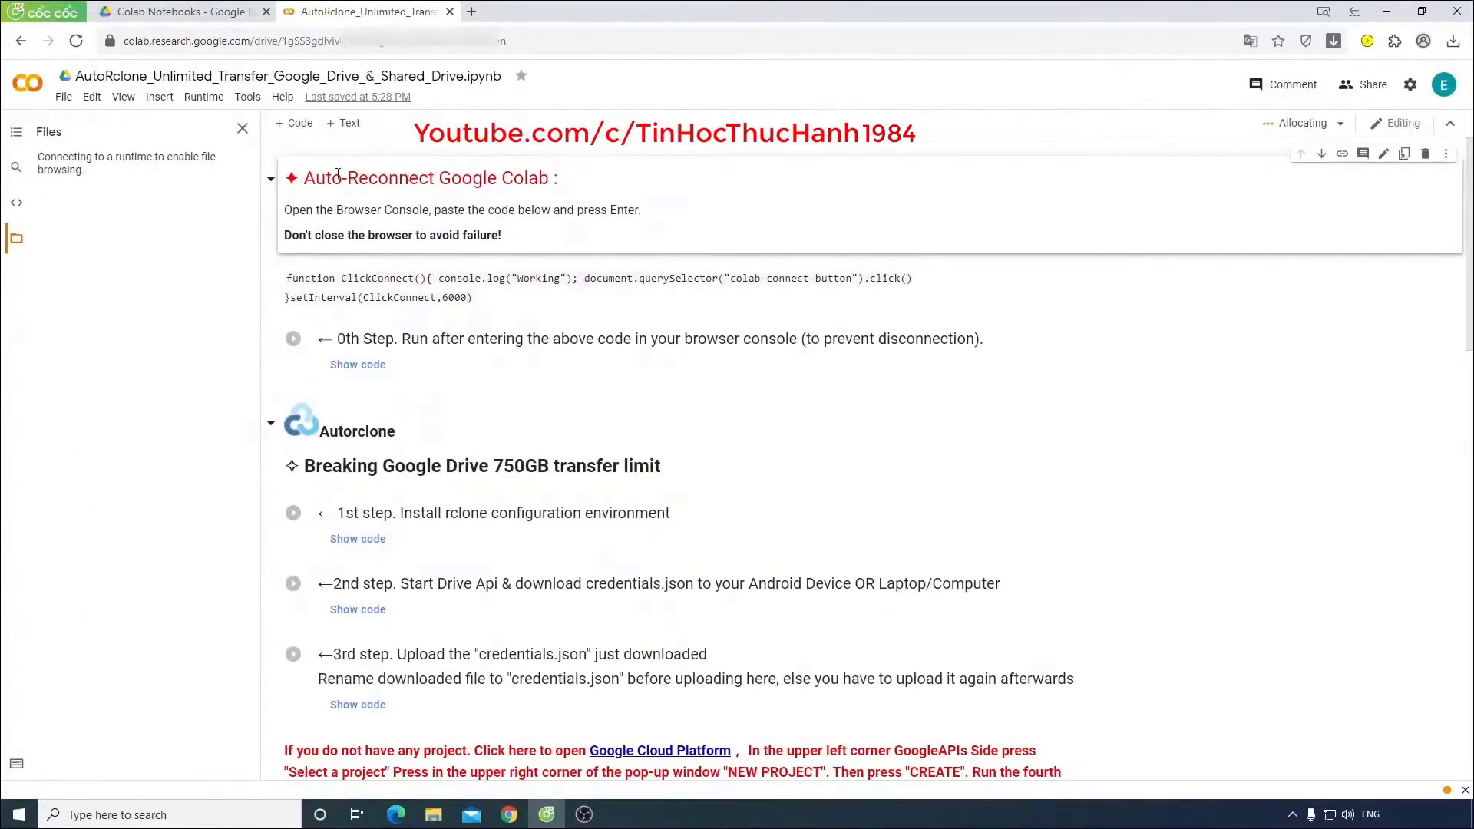
{"action": "left_click_drag", "start_coordinate": [308, 177], "coordinate": [580, 191]}
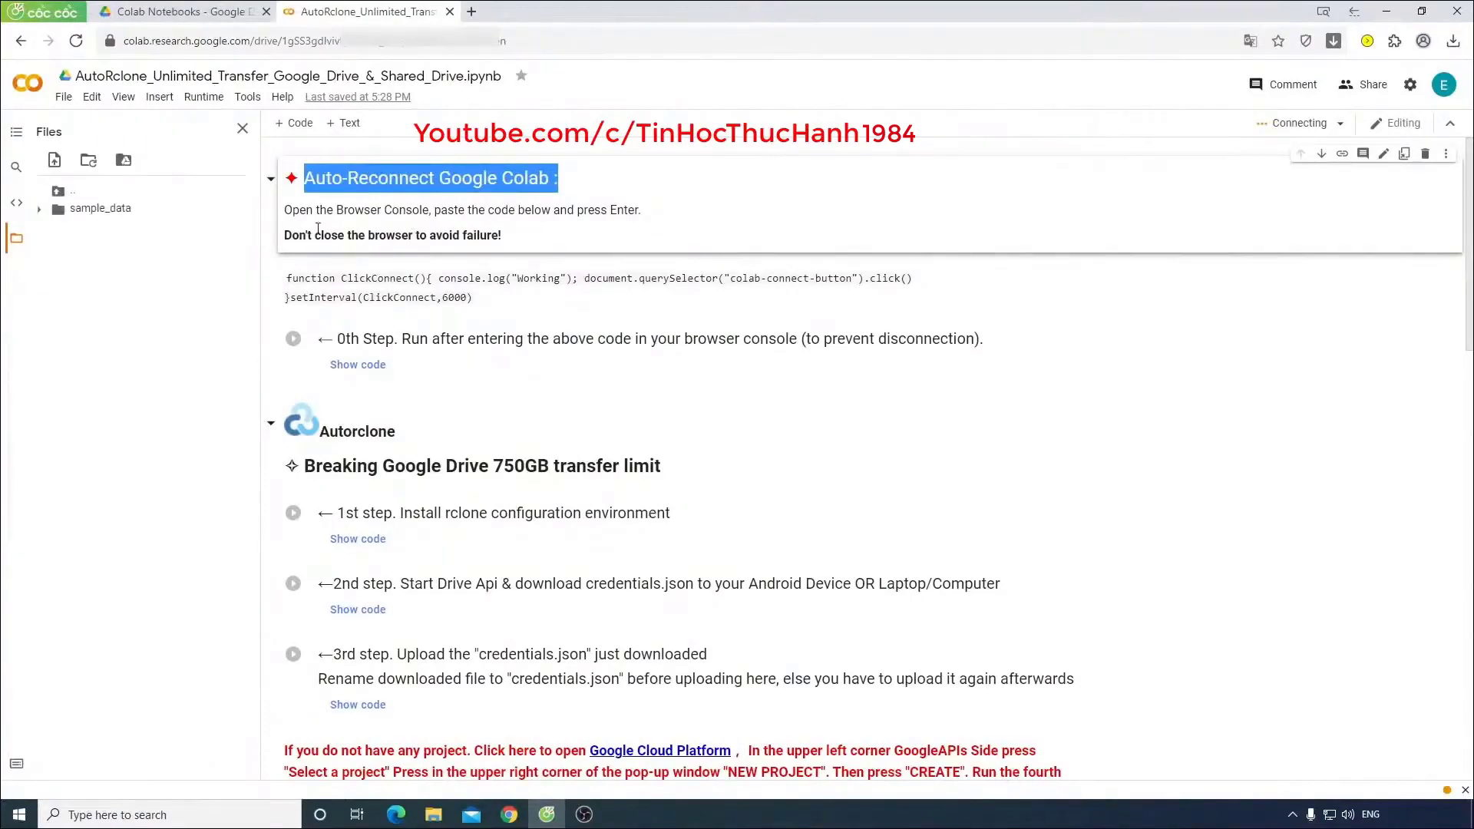
{"action": "left_click_drag", "start_coordinate": [305, 235], "coordinate": [530, 241]}
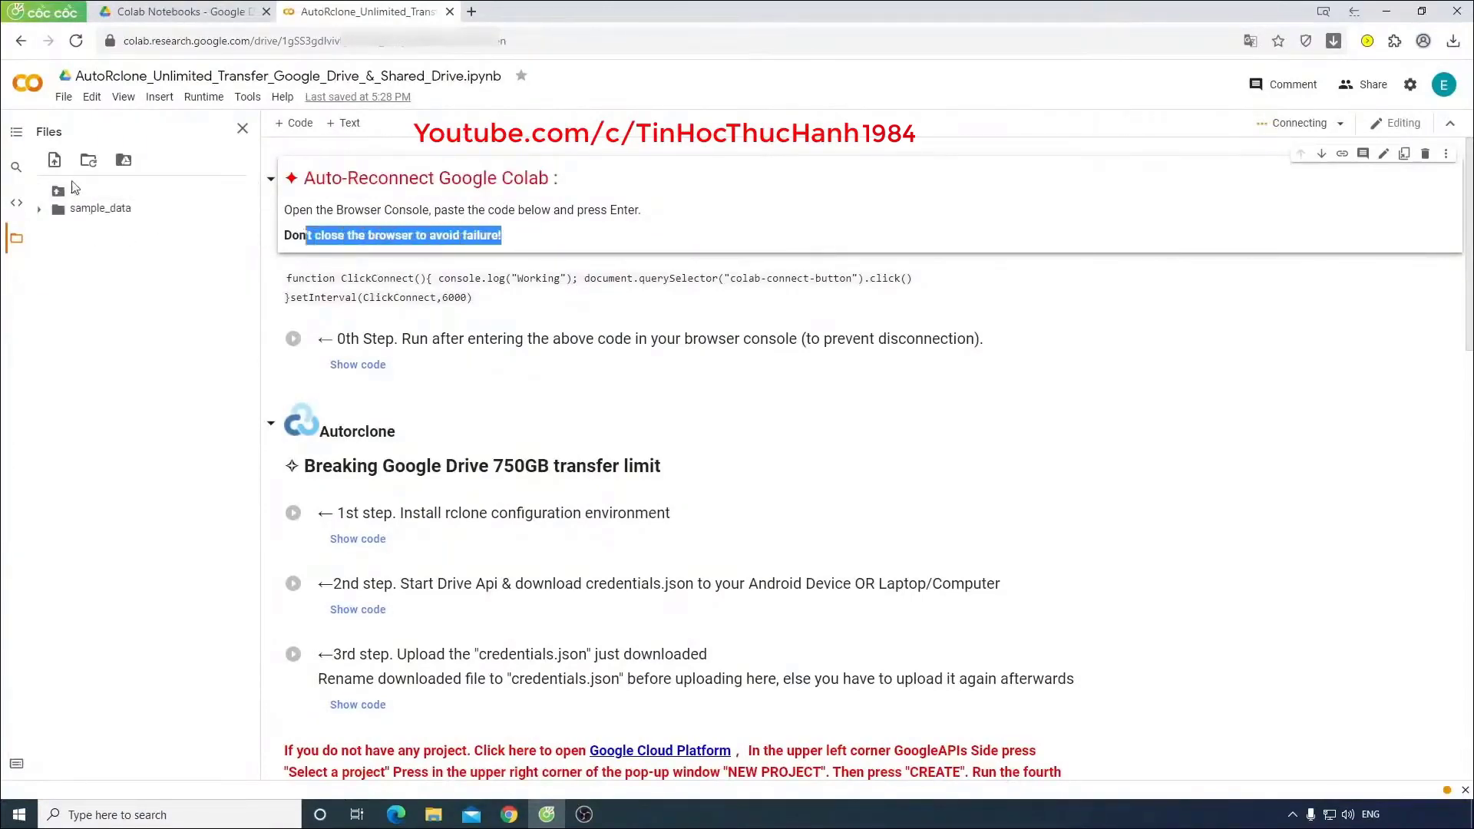
Step: Copy the two-line ClickConnect code with the setInterval call from the Auto-Reconnect section
{"action": "left_click_drag", "start_coordinate": [472, 300], "coordinate": [293, 281]}
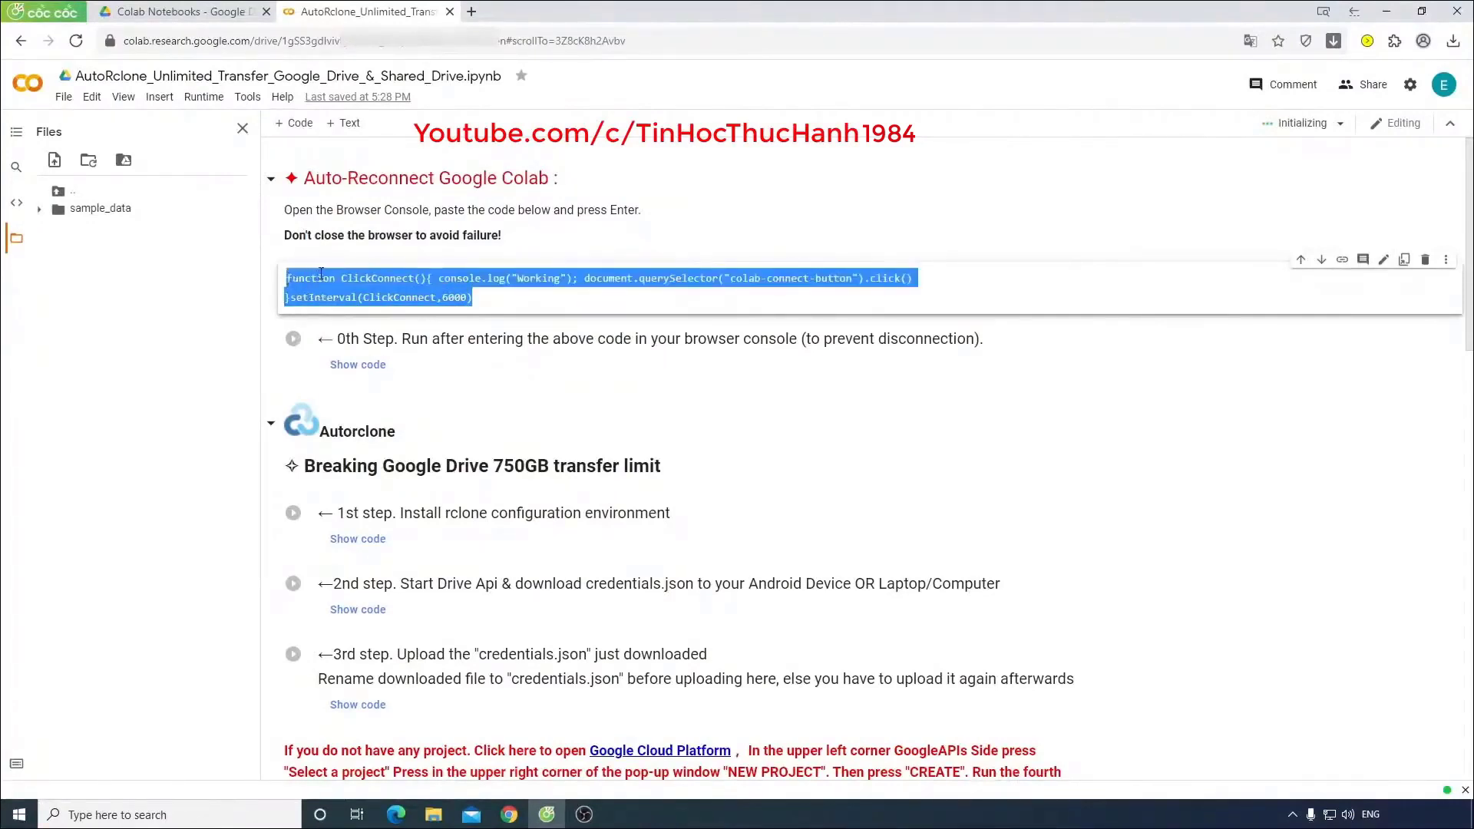
{"action": "right_click", "coordinate": [320, 274]}
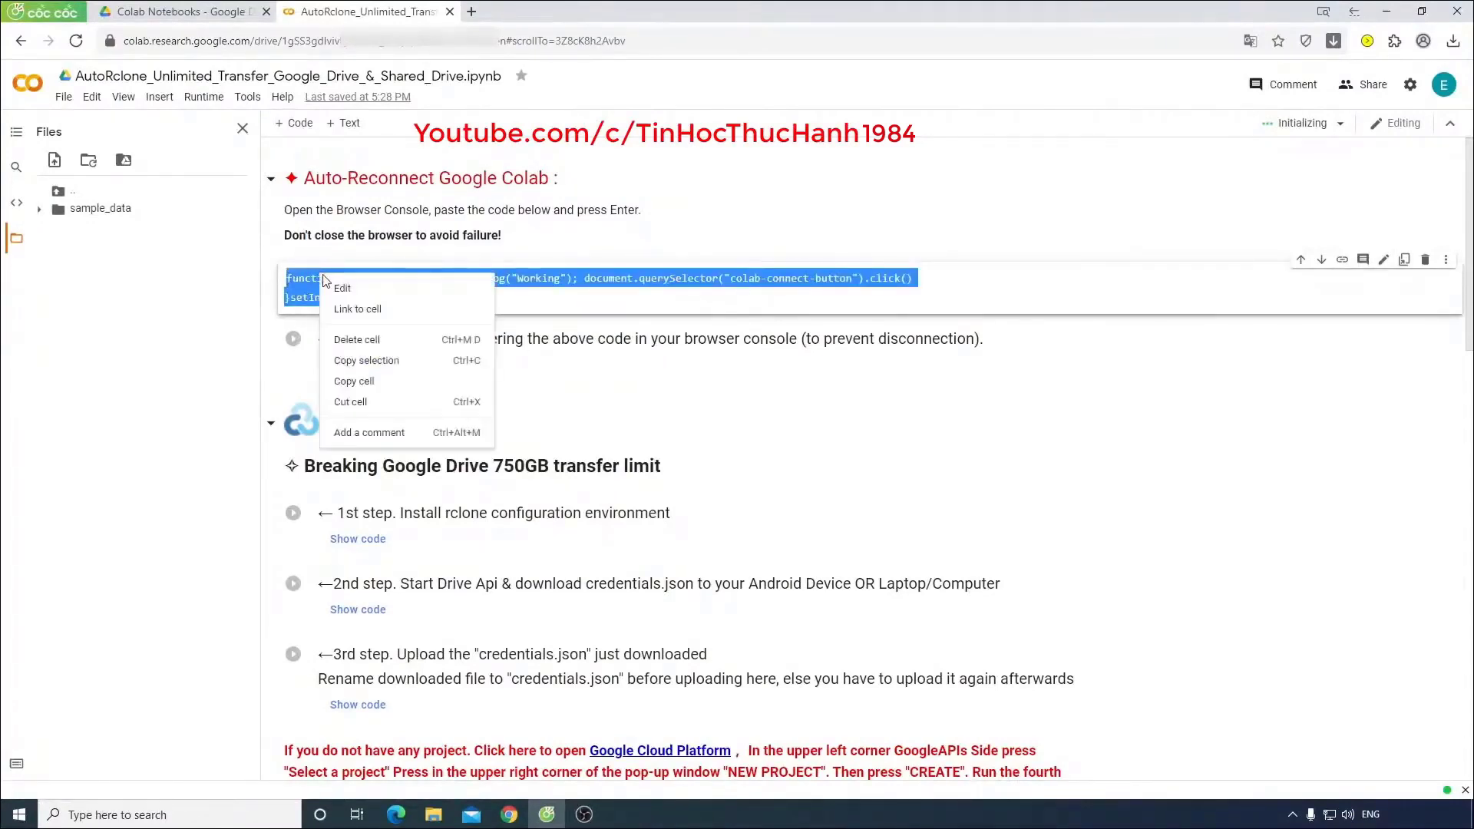
{"action": "left_click", "coordinate": [397, 364]}
Step: Open the browser's developer console for the notebook page and clear its existing messages
{"action": "right_click", "coordinate": [867, 99]}
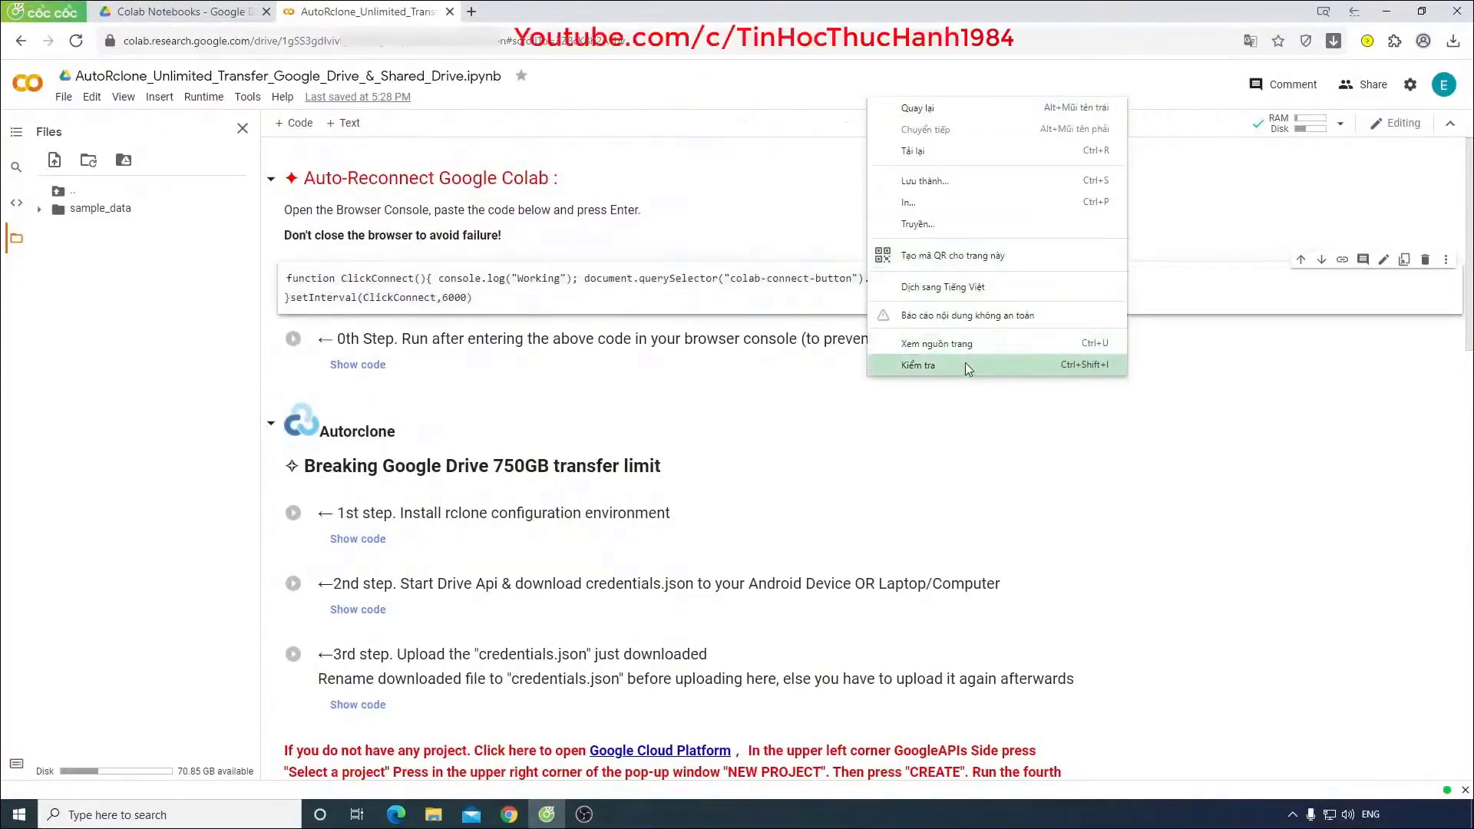
{"action": "left_click", "coordinate": [988, 365]}
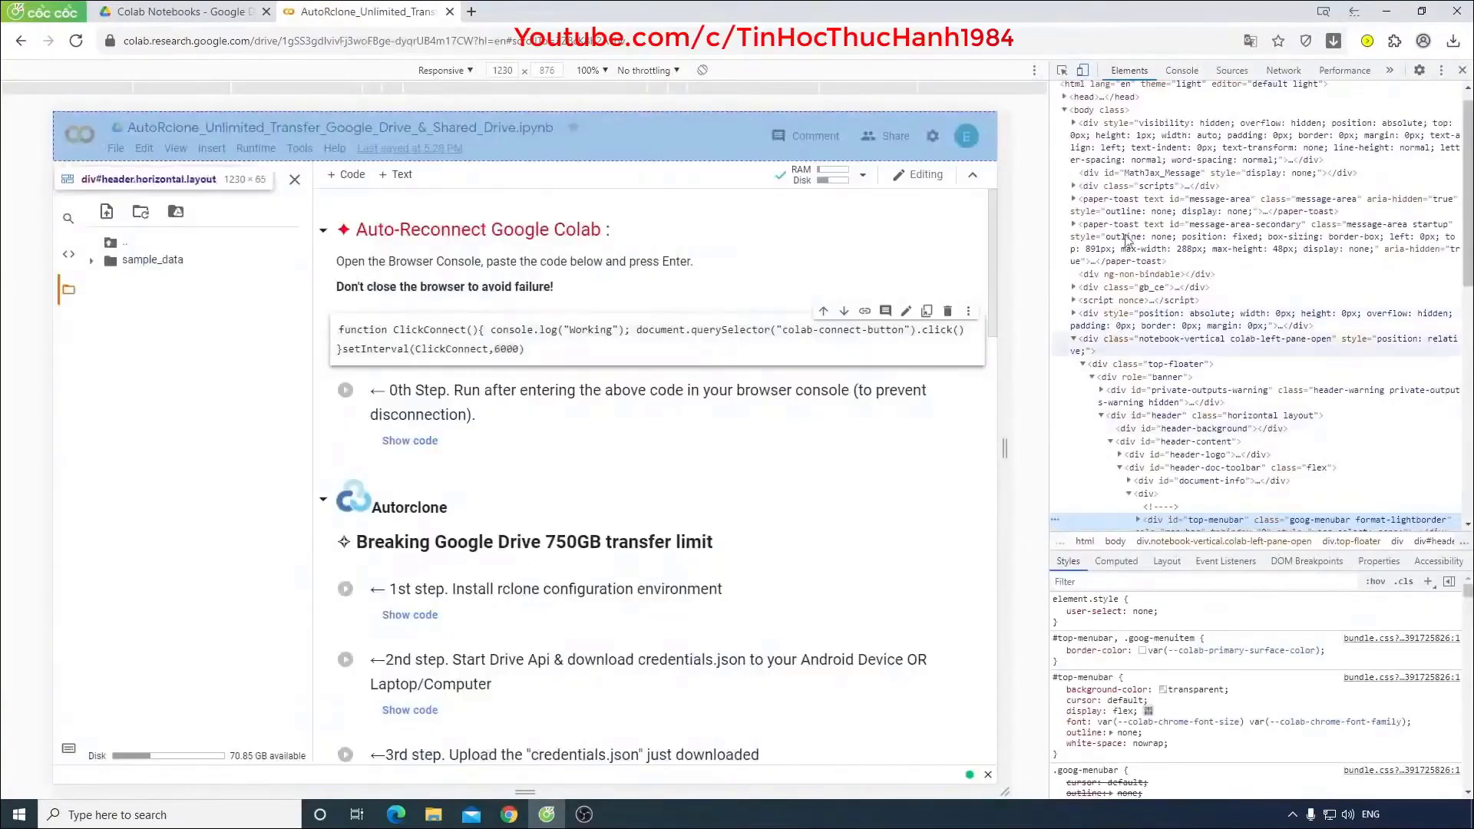
{"action": "left_click", "coordinate": [1180, 71]}
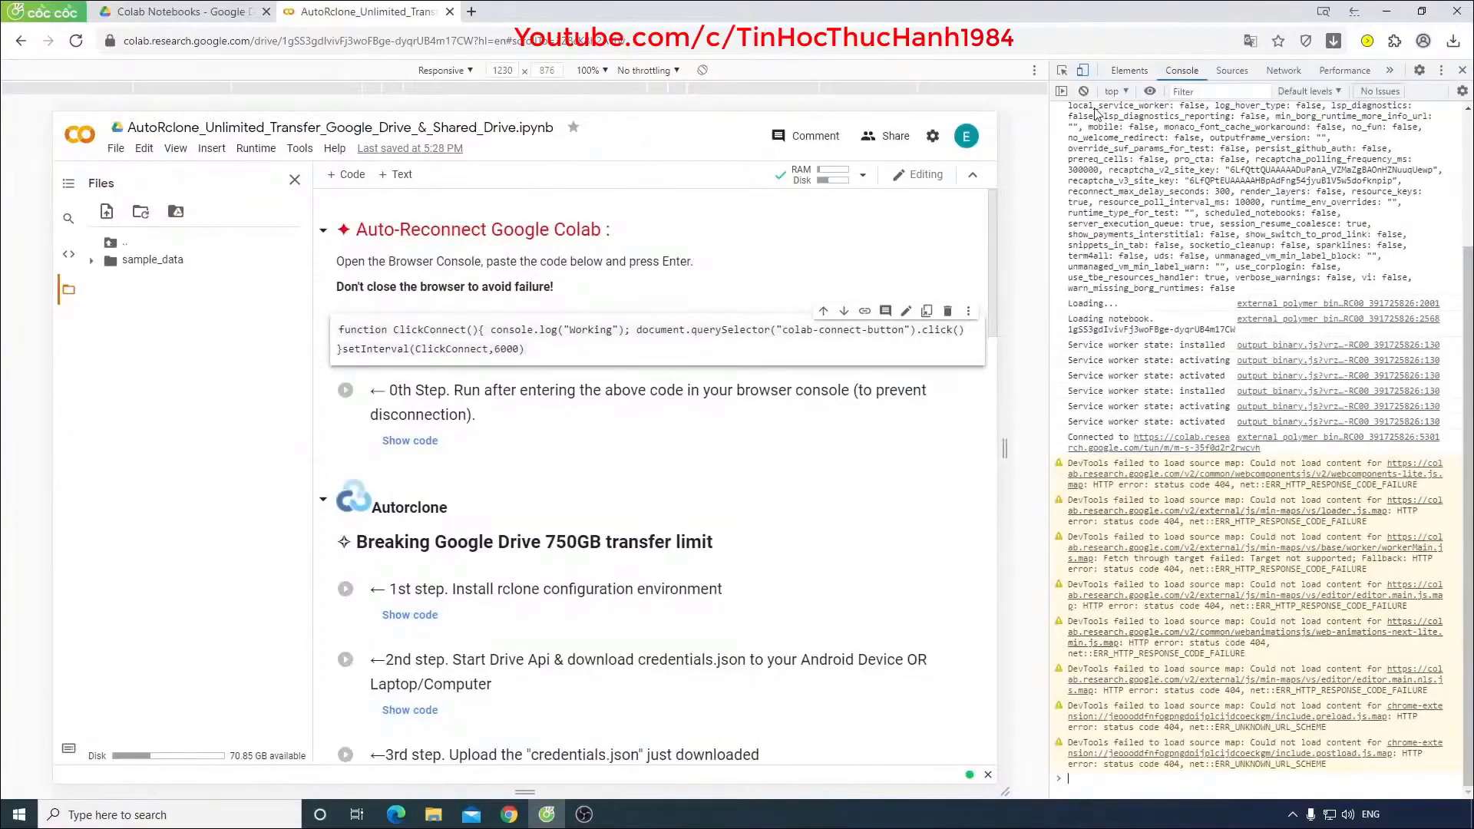
{"action": "left_click", "coordinate": [1083, 93]}
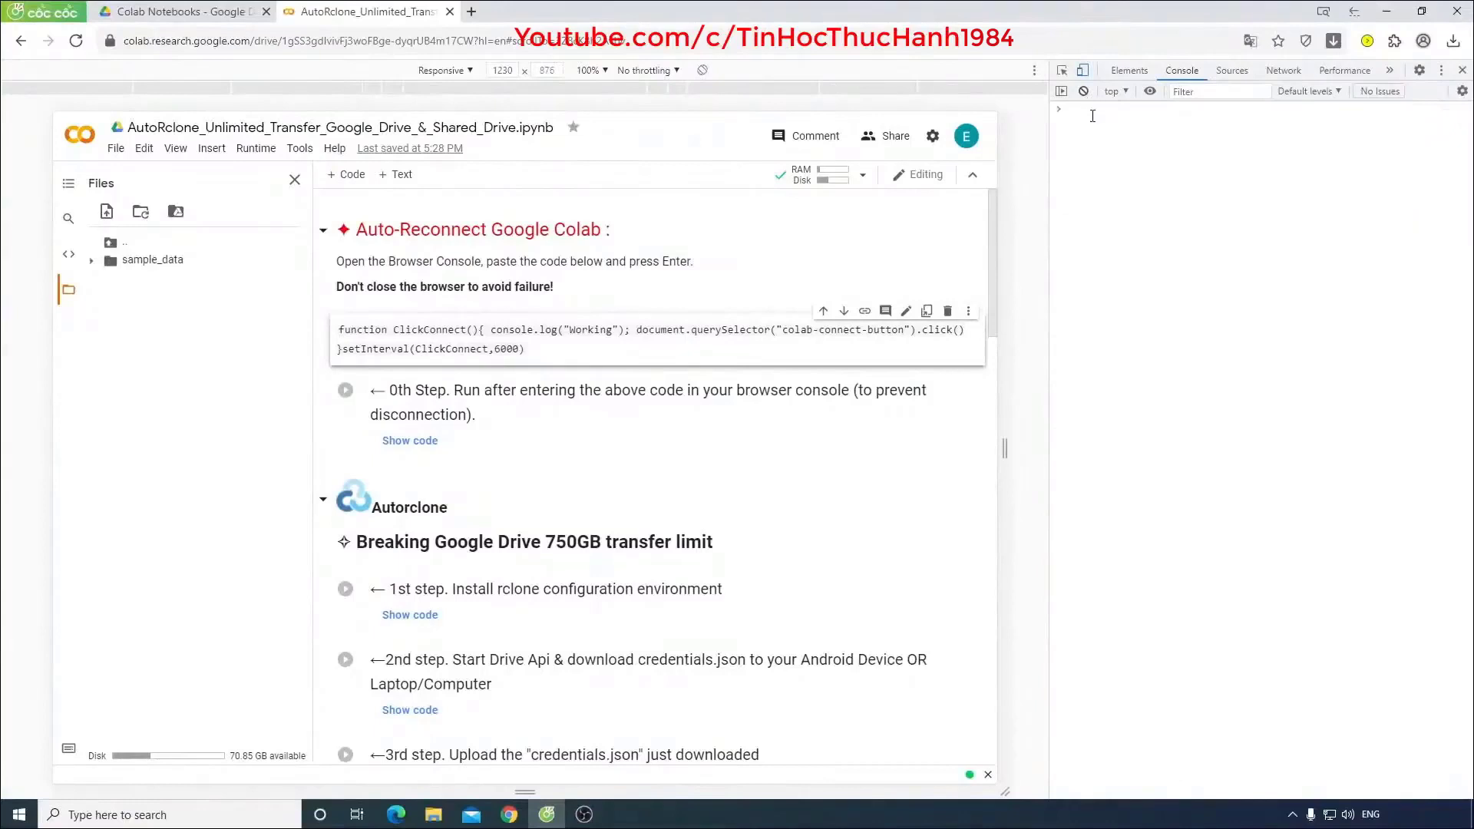
Step: Paste the copied ClickConnect code into the console, execute it, and turn off the device emulation view
{"action": "right_click", "coordinate": [1089, 115]}
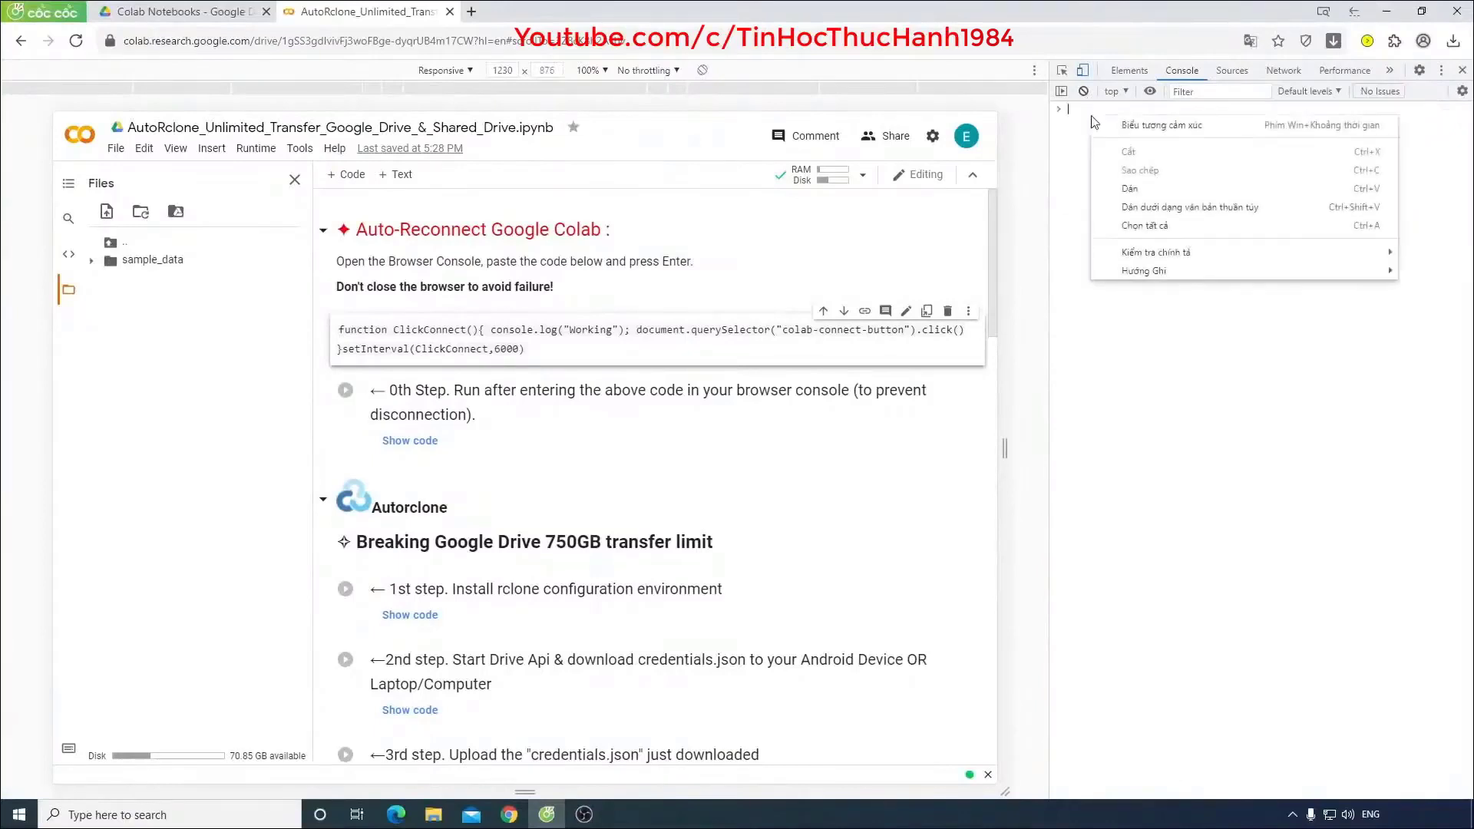
{"action": "left_click", "coordinate": [1123, 189]}
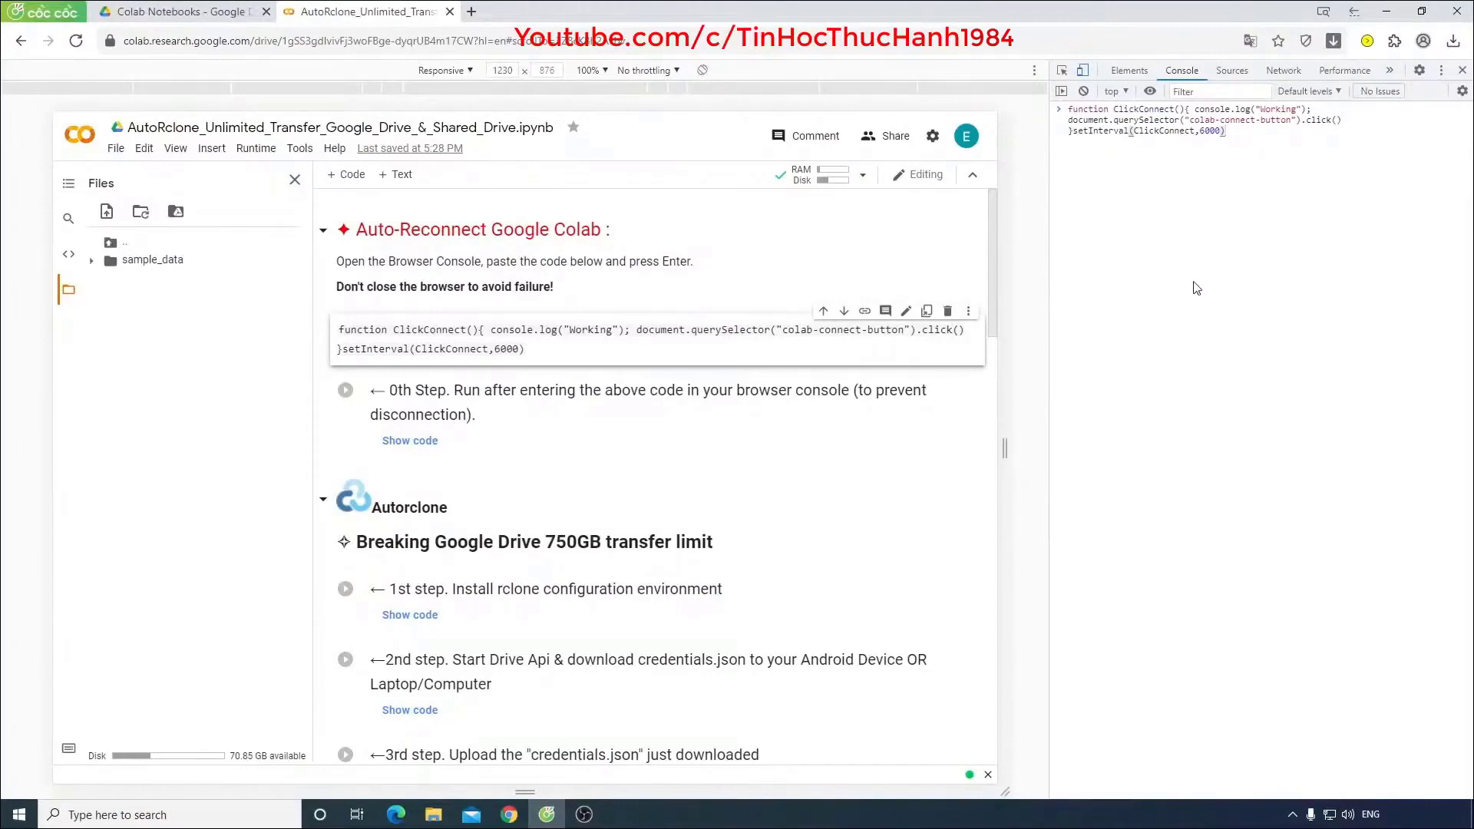
{"action": "key", "text": "Return"}
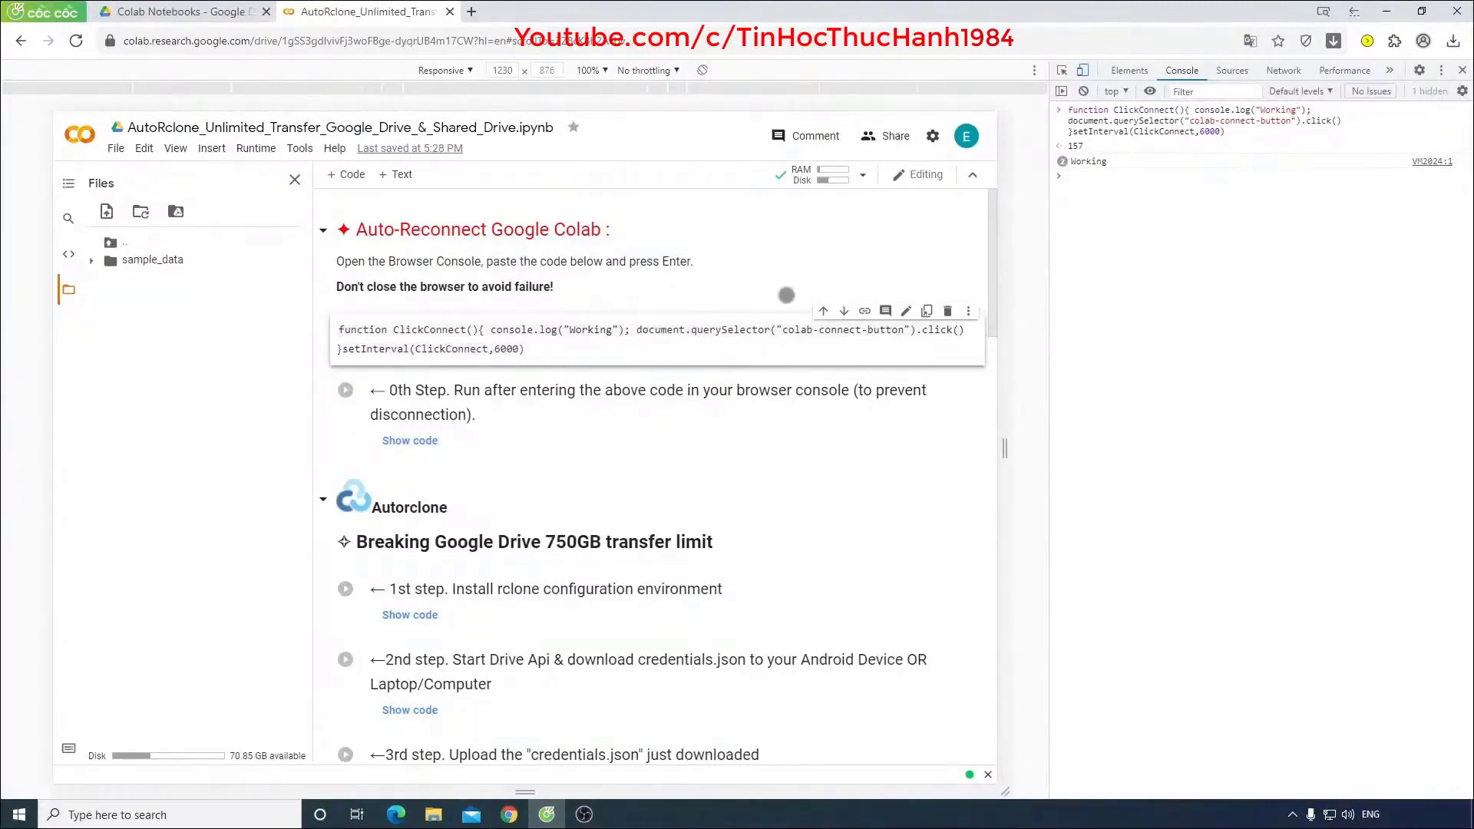
{"action": "left_click", "coordinate": [1083, 72]}
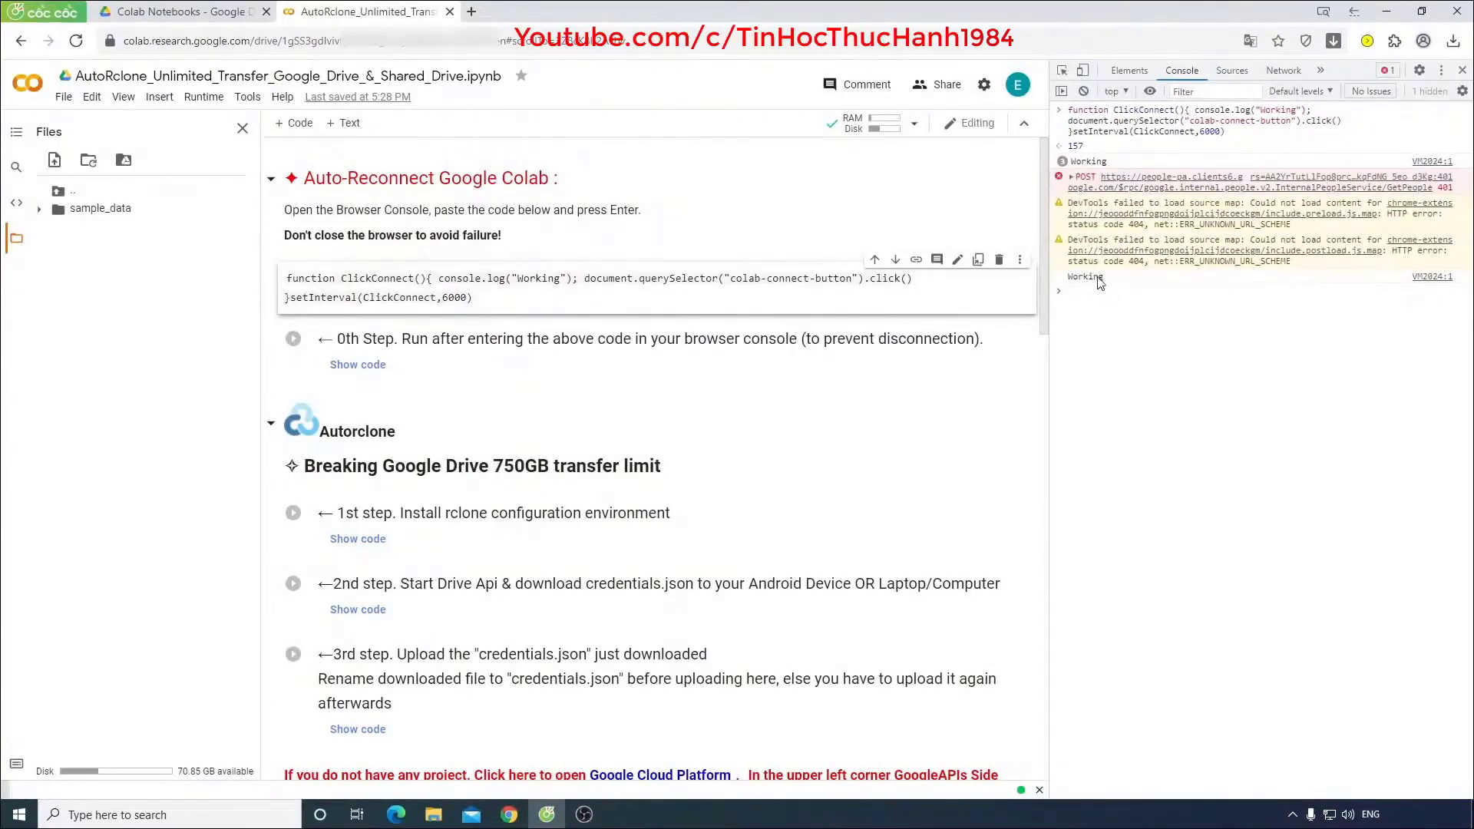
Step: Reveal the code of the 0th step cell, run the cell and look over its output
{"action": "left_click", "coordinate": [349, 367]}
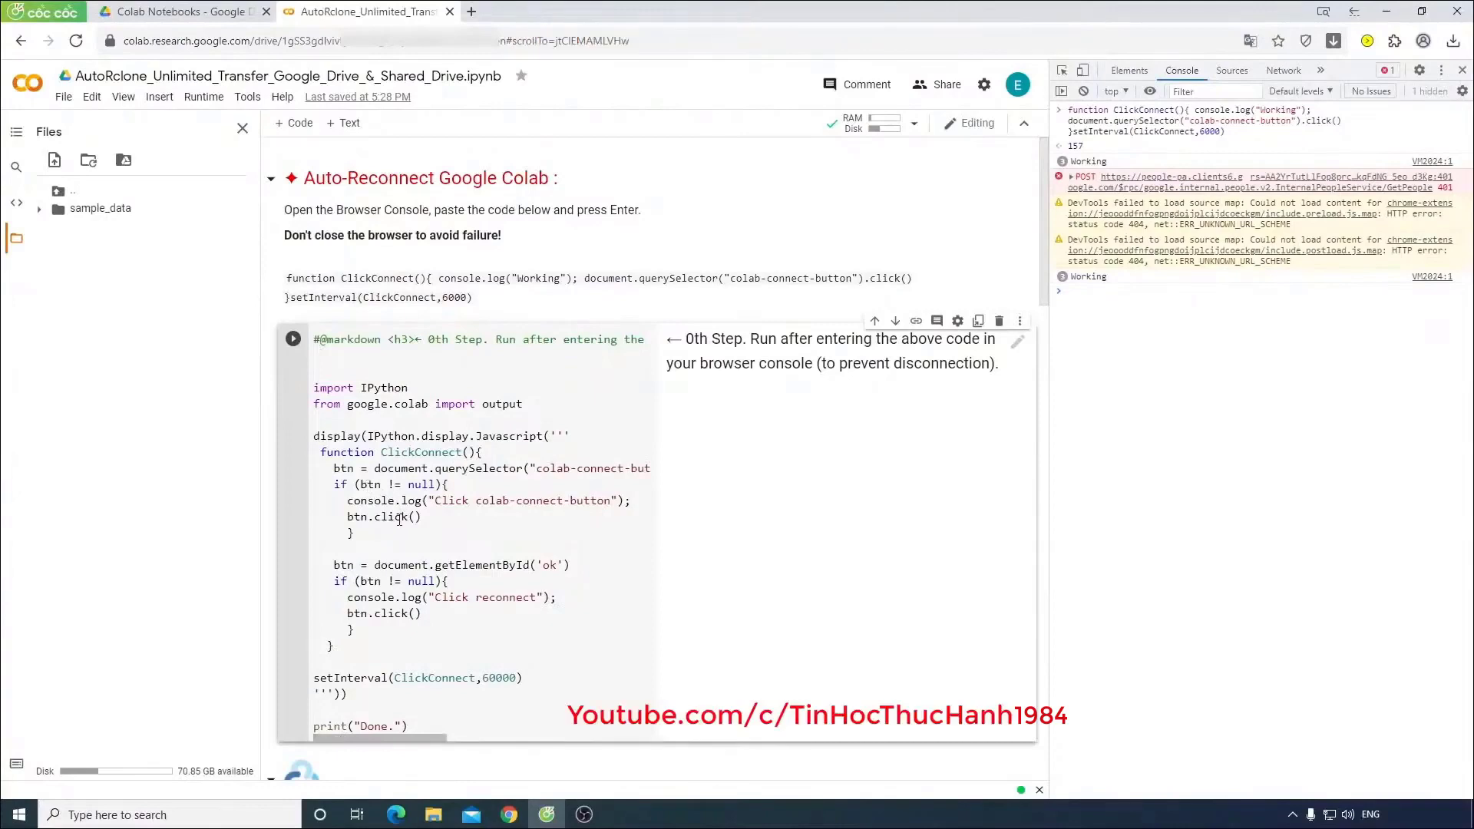
{"action": "left_click", "coordinate": [295, 344]}
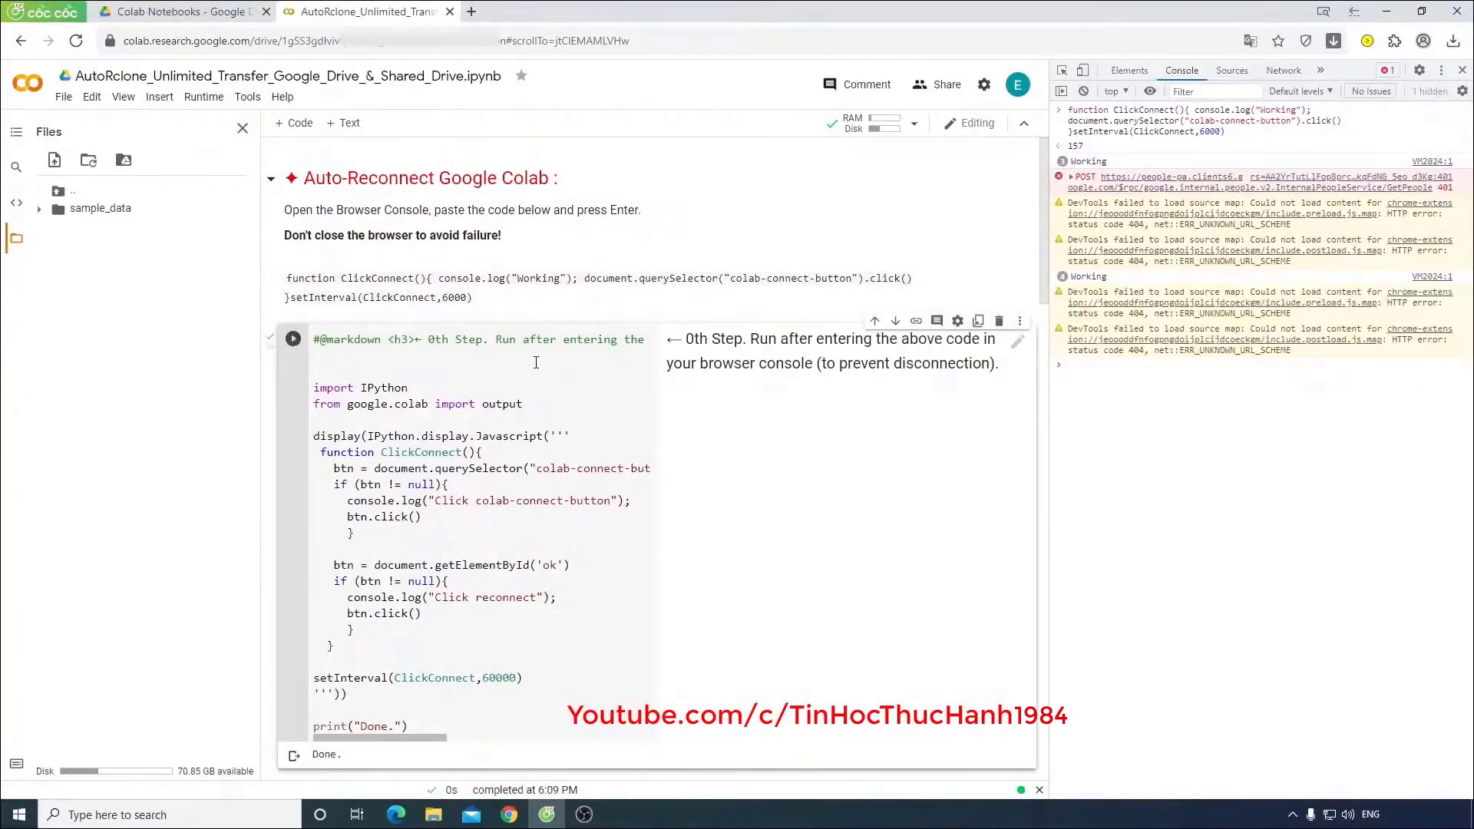
{"action": "scroll", "coordinate": [297, 563], "scroll_direction": "down", "scroll_amount": 2}
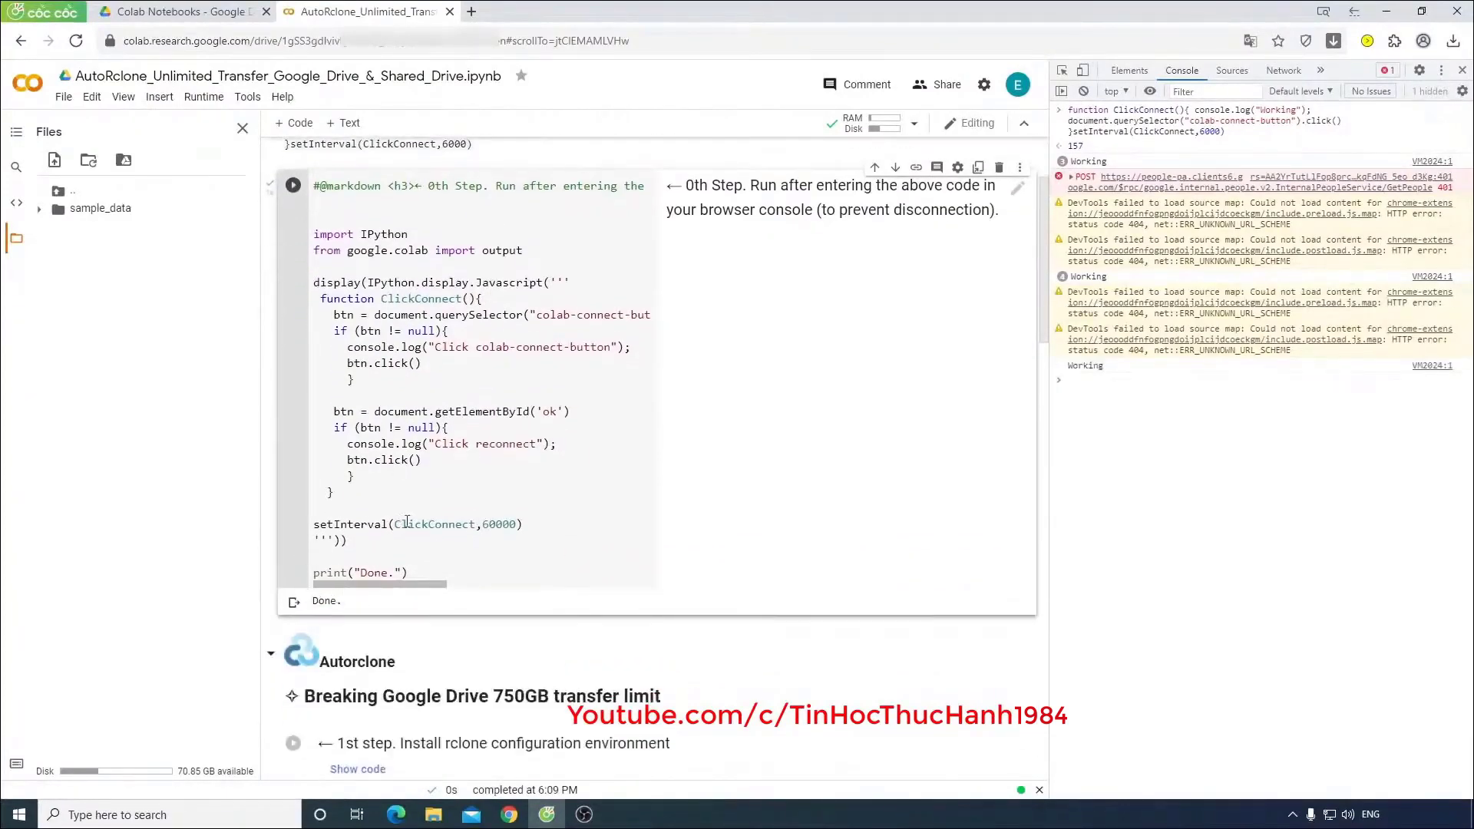
{"action": "scroll", "coordinate": [407, 522], "scroll_direction": "up", "scroll_amount": 2}
{"action": "scroll", "coordinate": [732, 400], "scroll_direction": "down", "scroll_amount": 1}
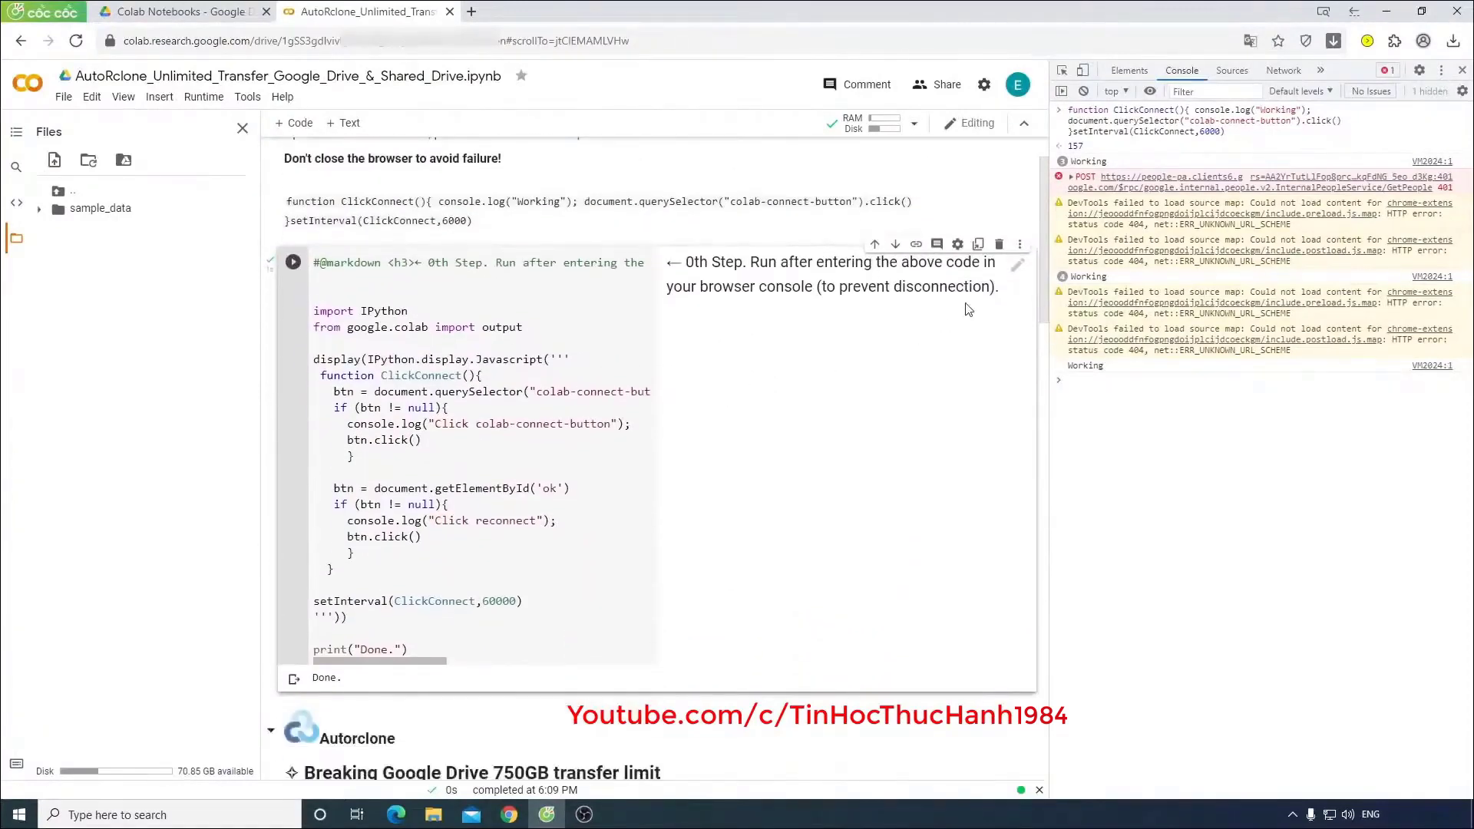
Step: Hide the code of the 0th step cell again, keeping its form text and output
{"action": "left_click", "coordinate": [1019, 244]}
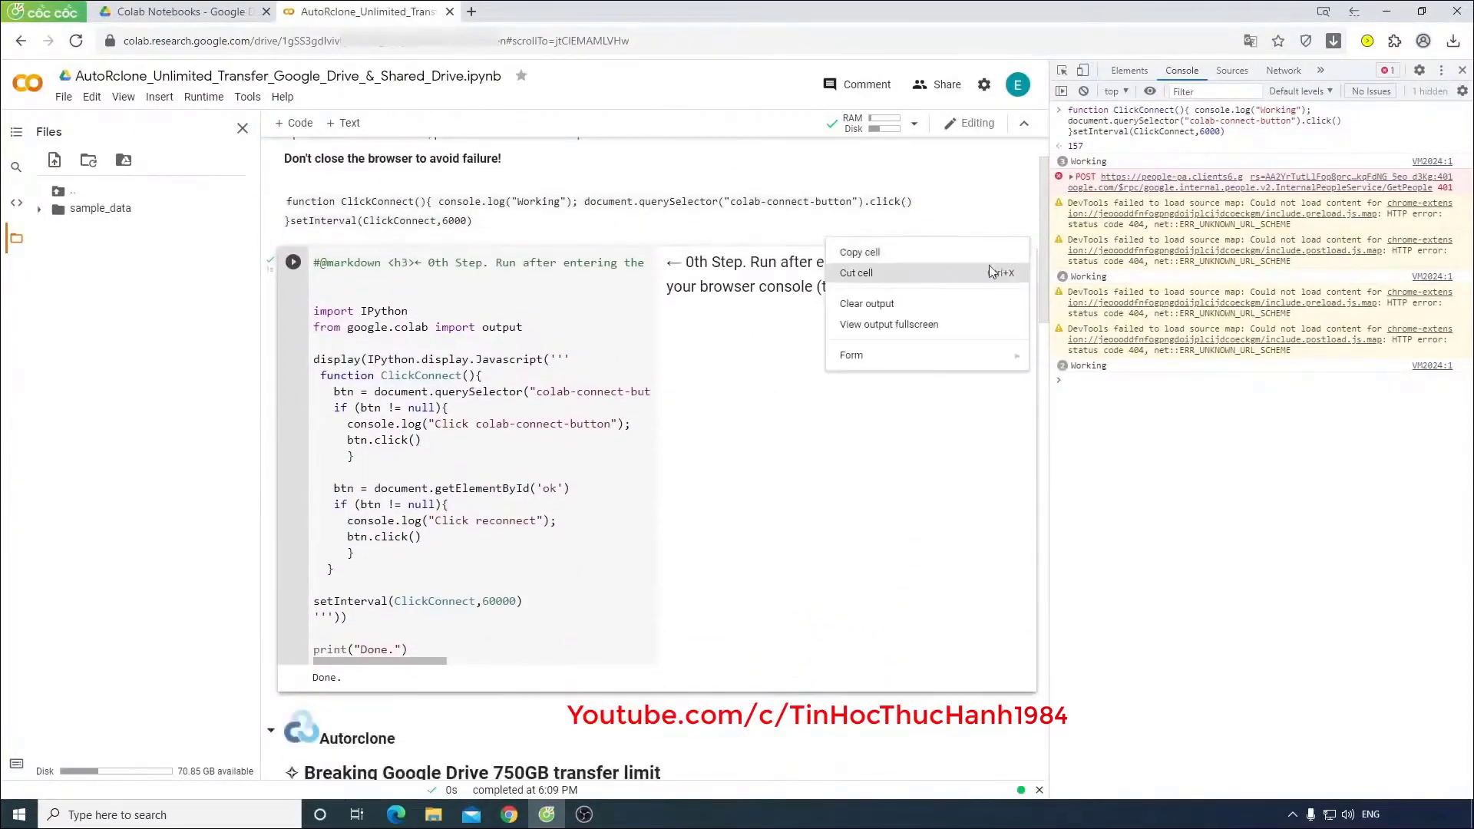
{"action": "mouse_move", "coordinate": [951, 351]}
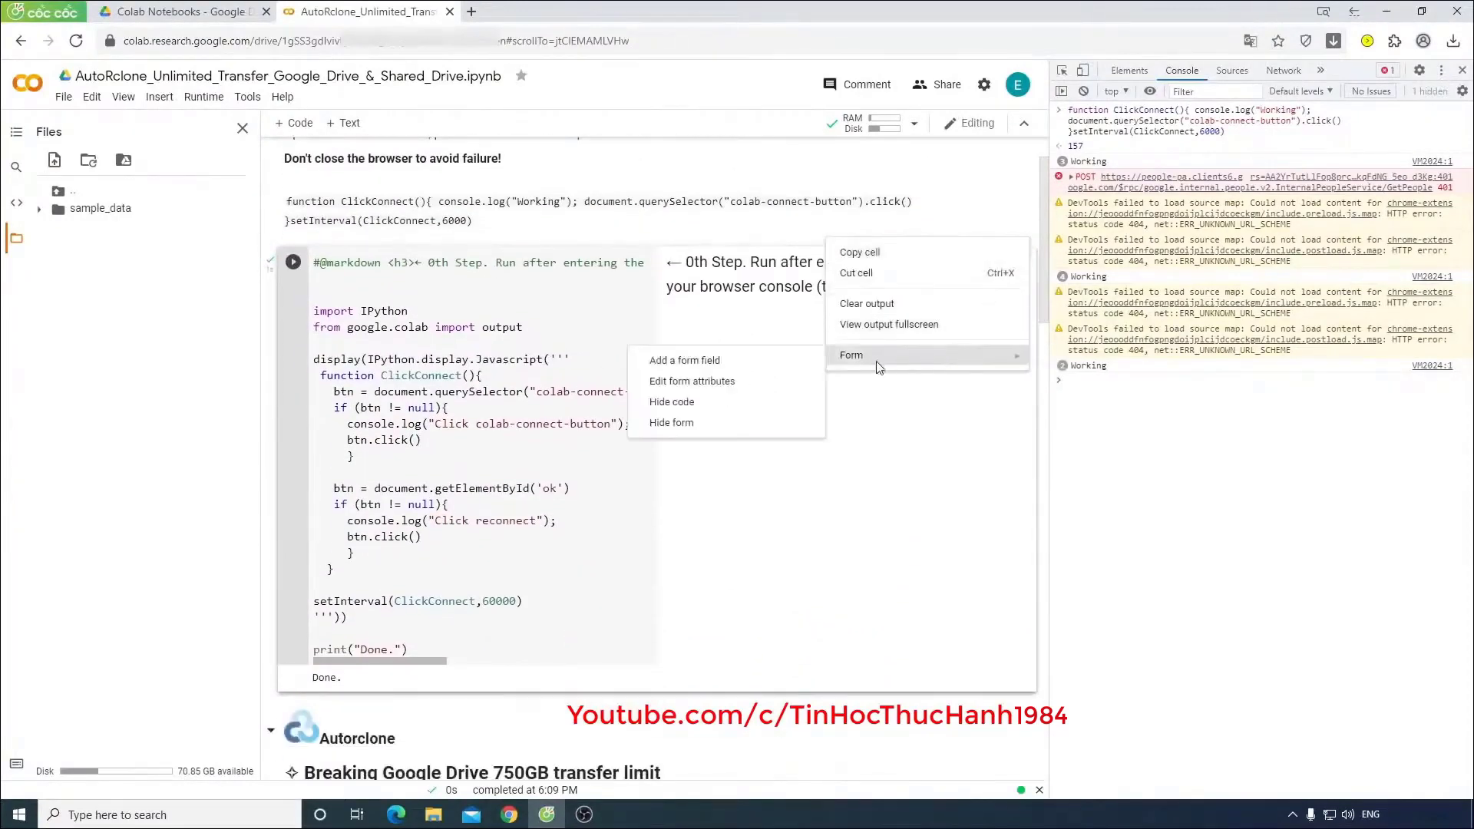
{"action": "left_click", "coordinate": [669, 401]}
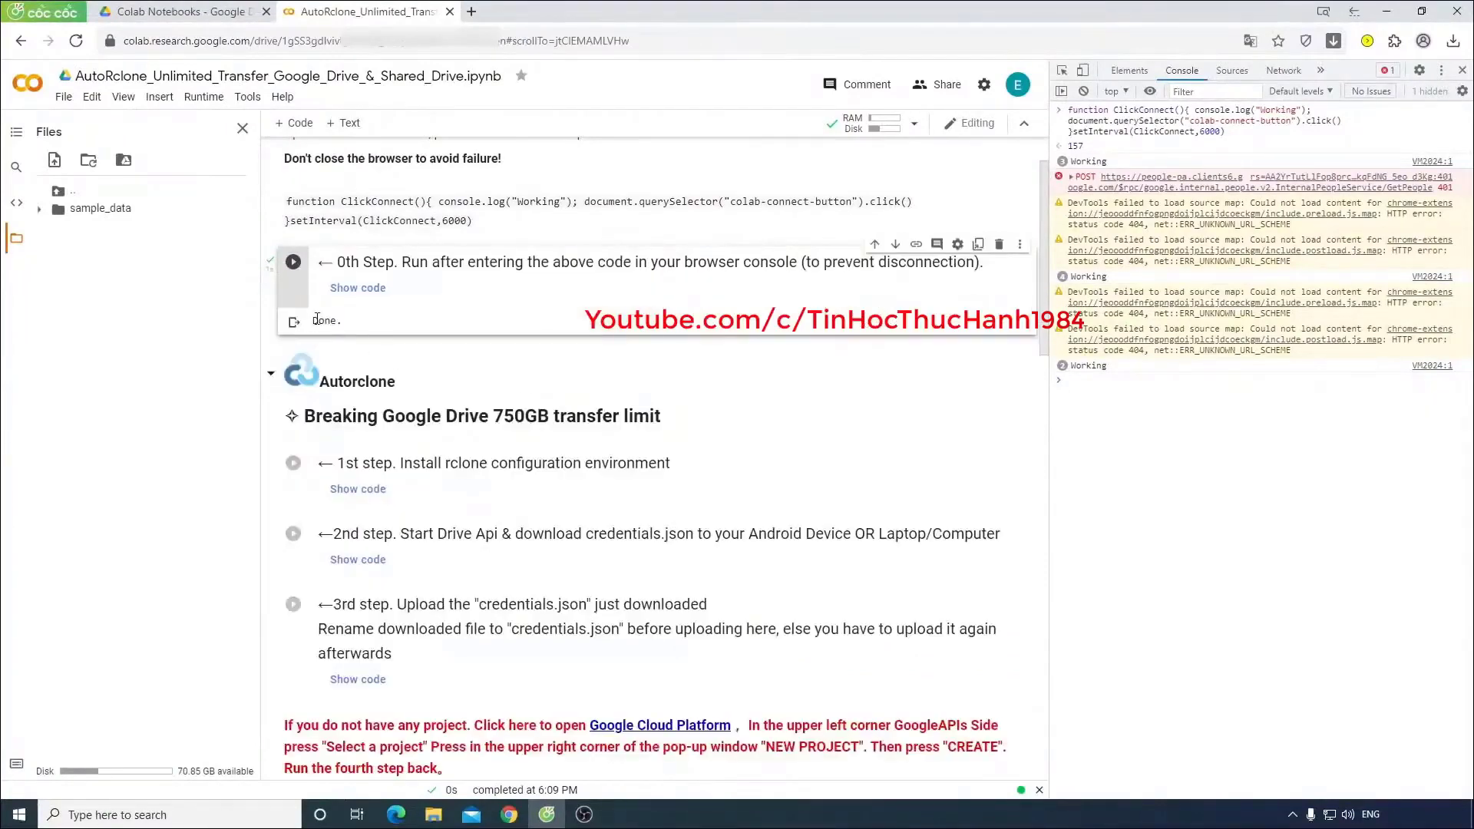
{"action": "left_click_drag", "start_coordinate": [318, 320], "coordinate": [344, 321]}
{"action": "scroll", "coordinate": [338, 307], "scroll_direction": "up", "scroll_amount": 1}
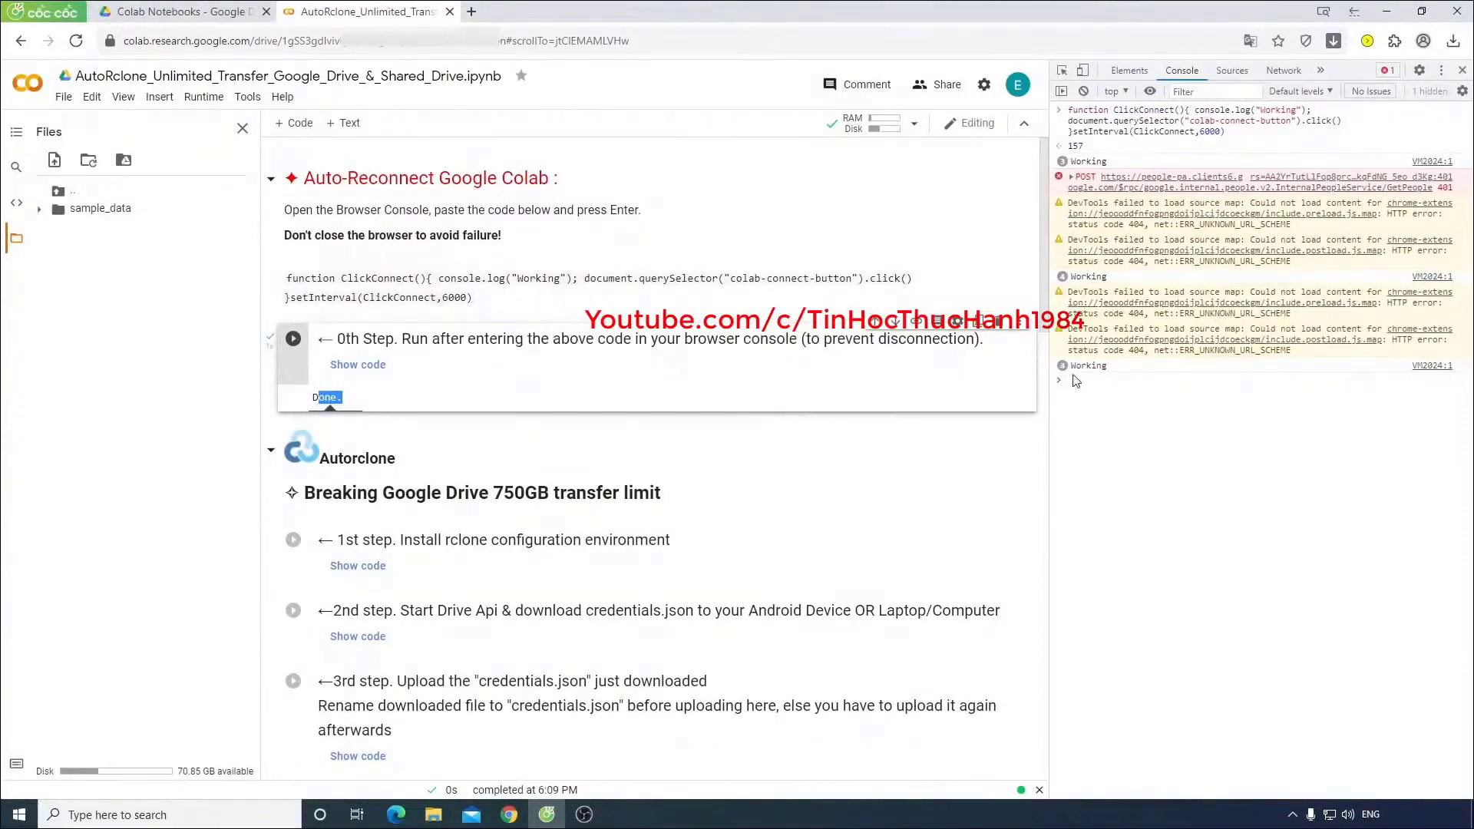
Step: Narrow the developer tools to give the notebook more room, and collapse the Auto-Reconnect Google Colab section
{"action": "left_click_drag", "start_coordinate": [1049, 393], "coordinate": [1292, 366]}
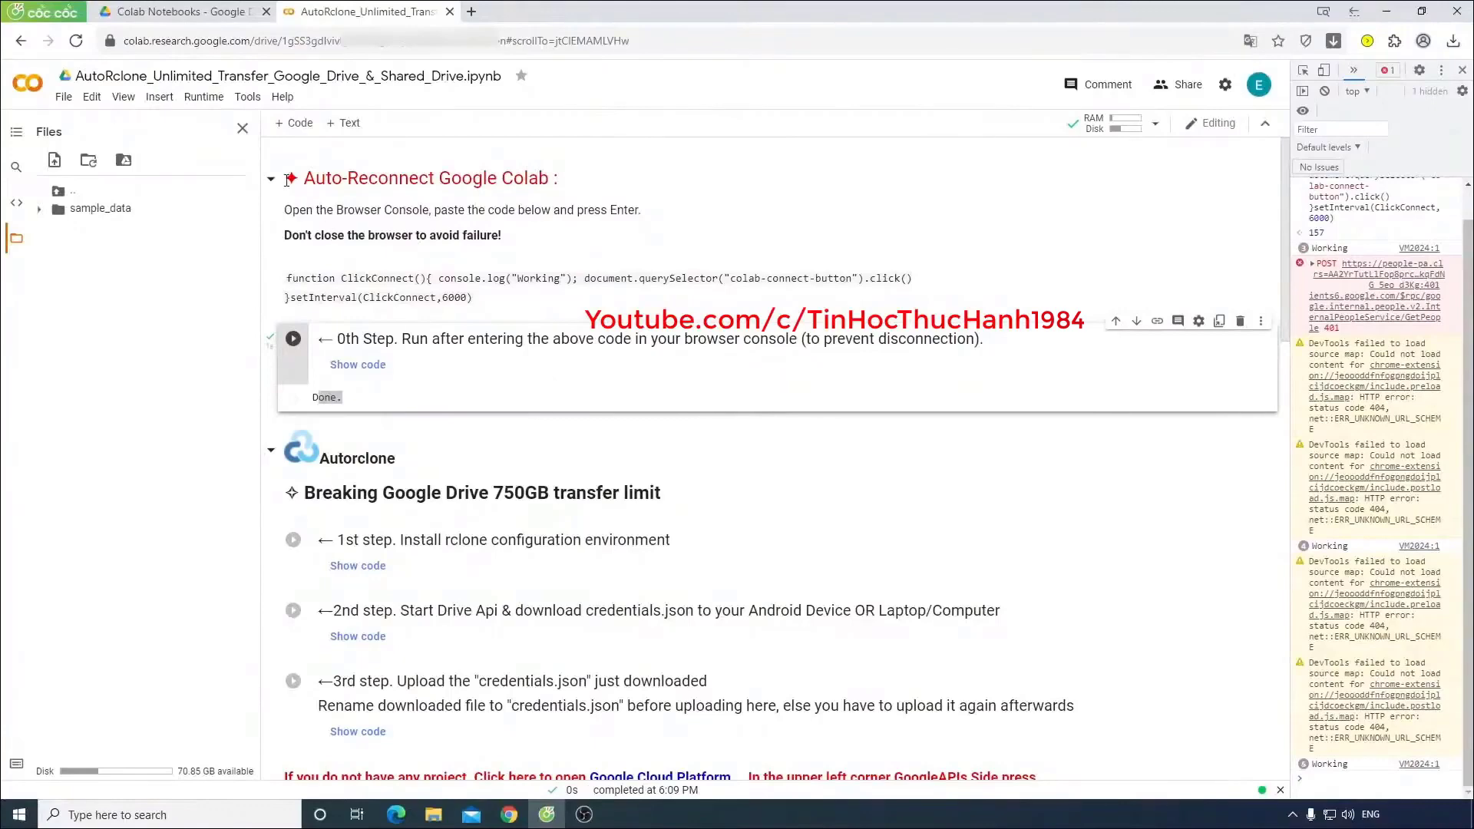
{"action": "left_click", "coordinate": [271, 179]}
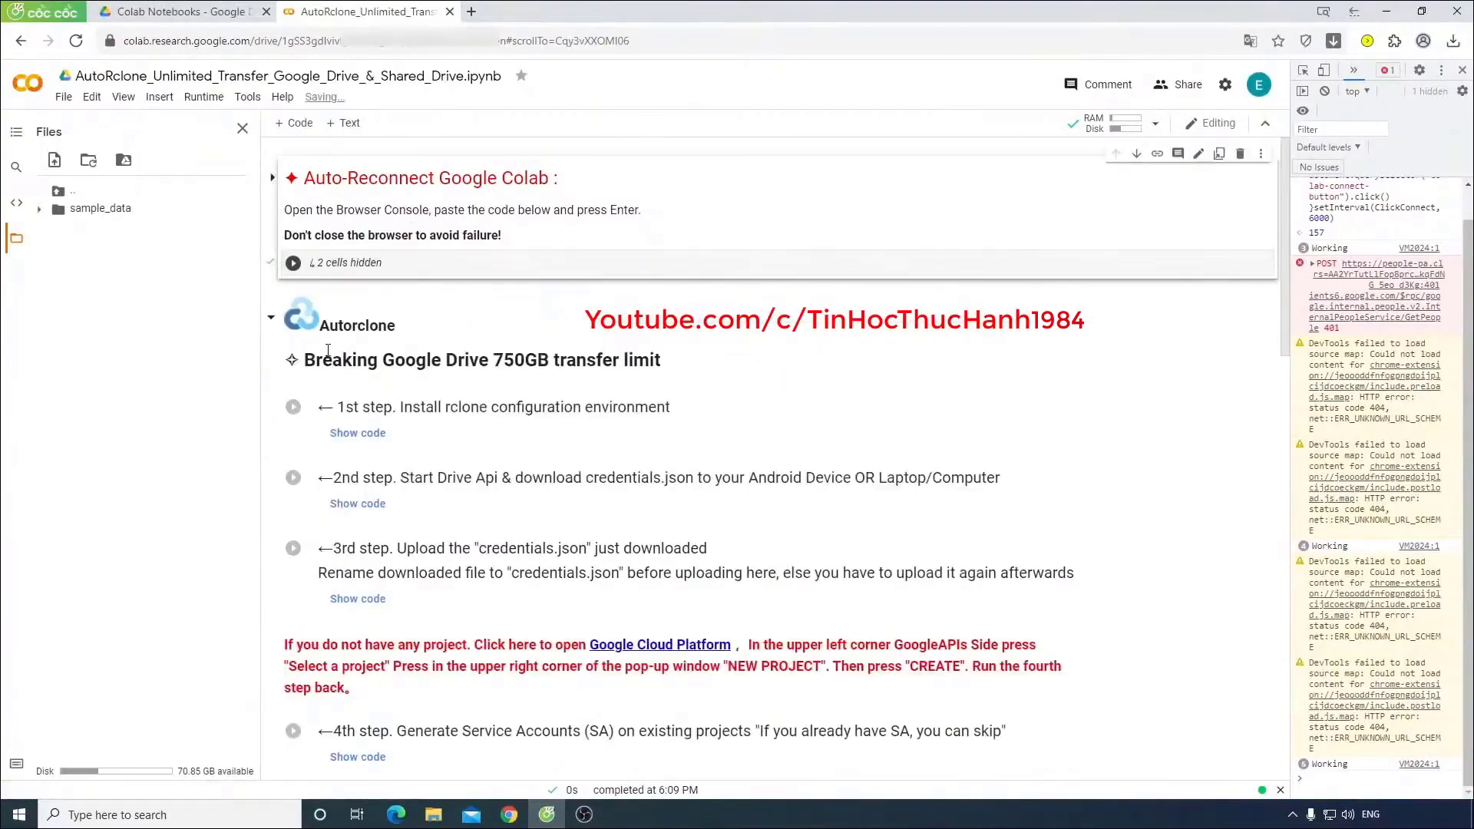
{"action": "left_click_drag", "start_coordinate": [315, 361], "coordinate": [567, 425]}
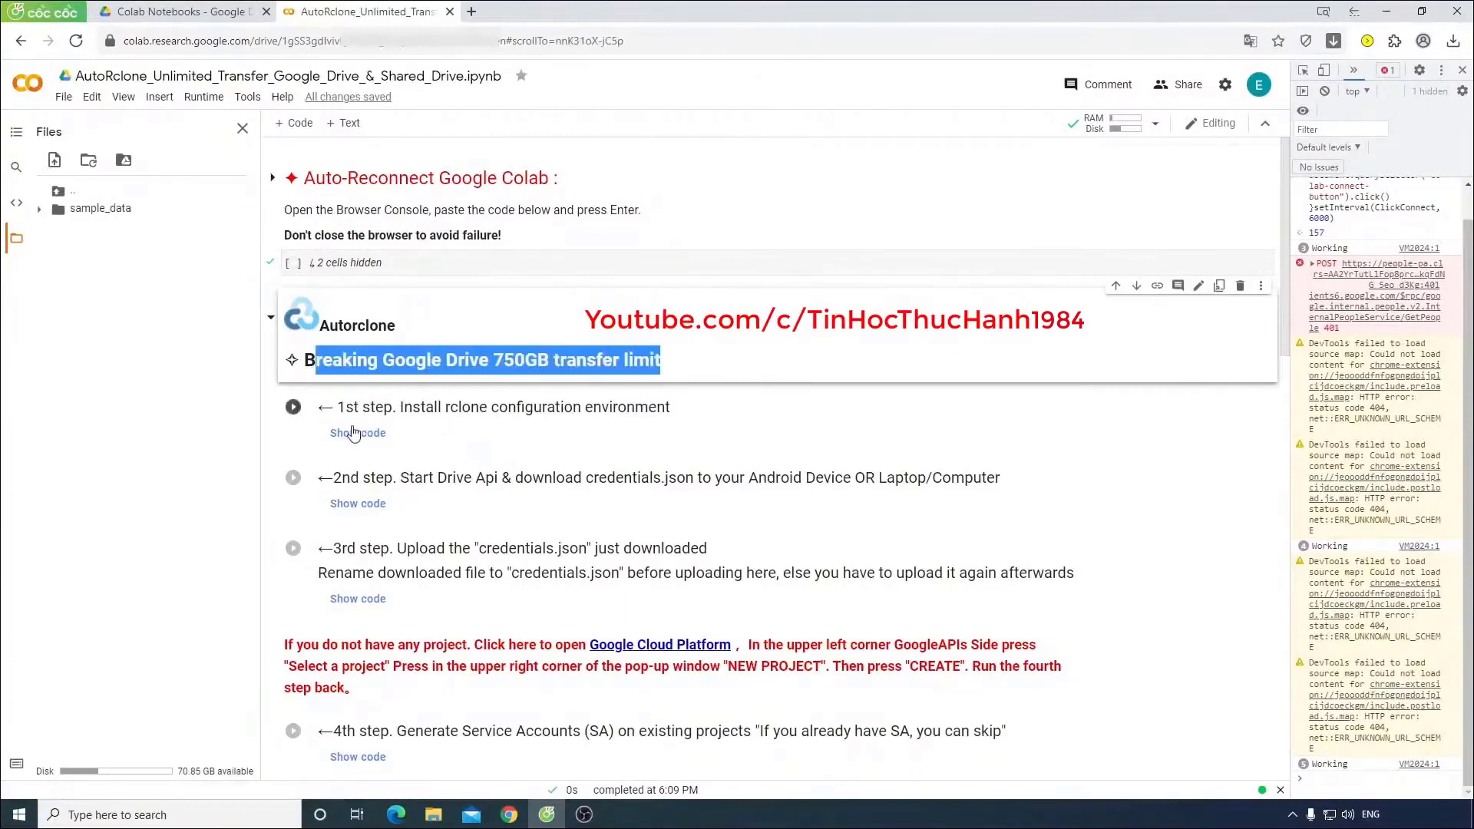
Step: Reveal and review the 1st step cell's code, and run it to install the rclone configuration environment
{"action": "left_click_drag", "start_coordinate": [462, 408], "coordinate": [658, 405]}
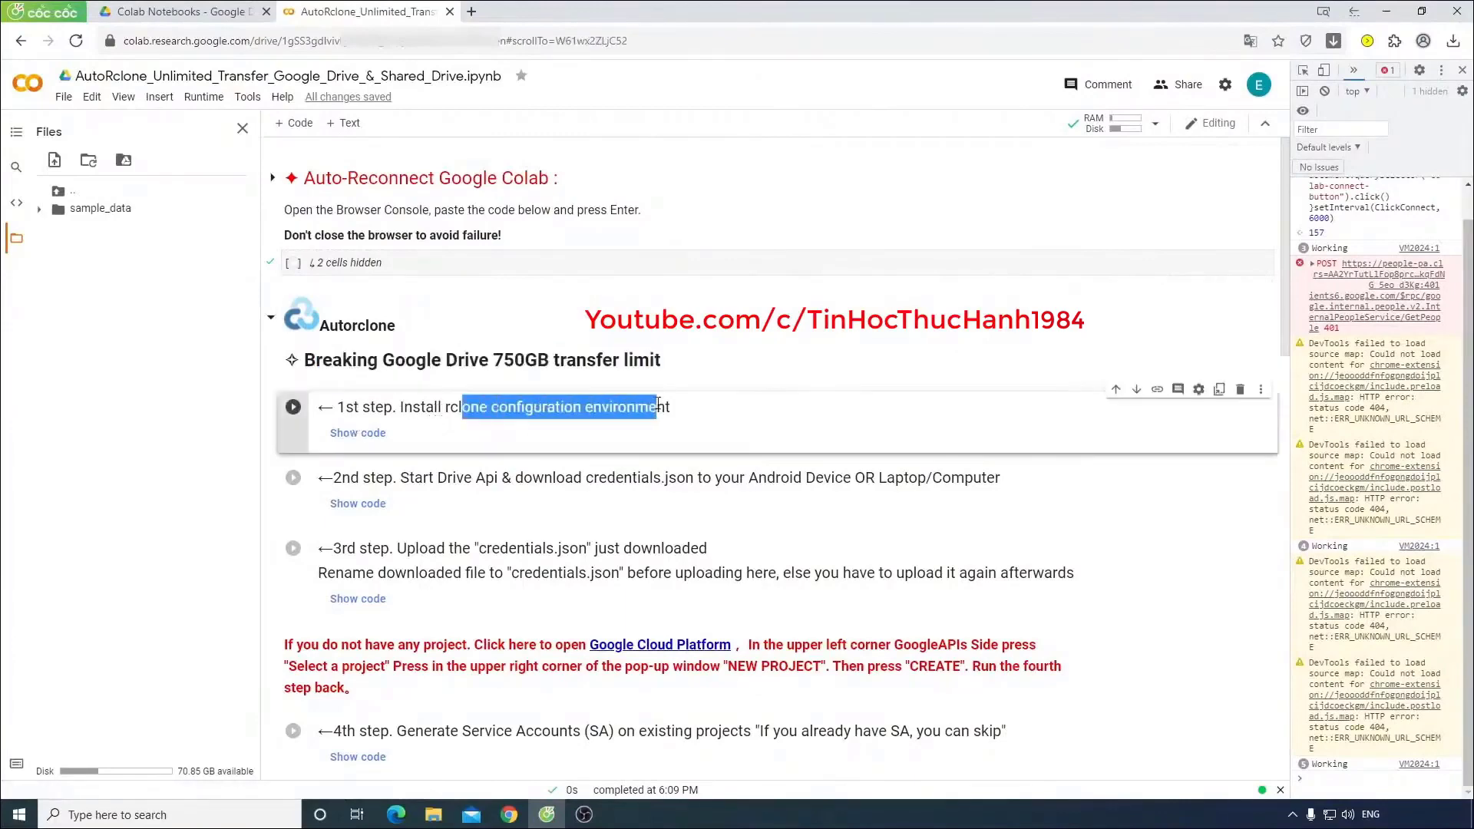
{"action": "left_click", "coordinate": [358, 432]}
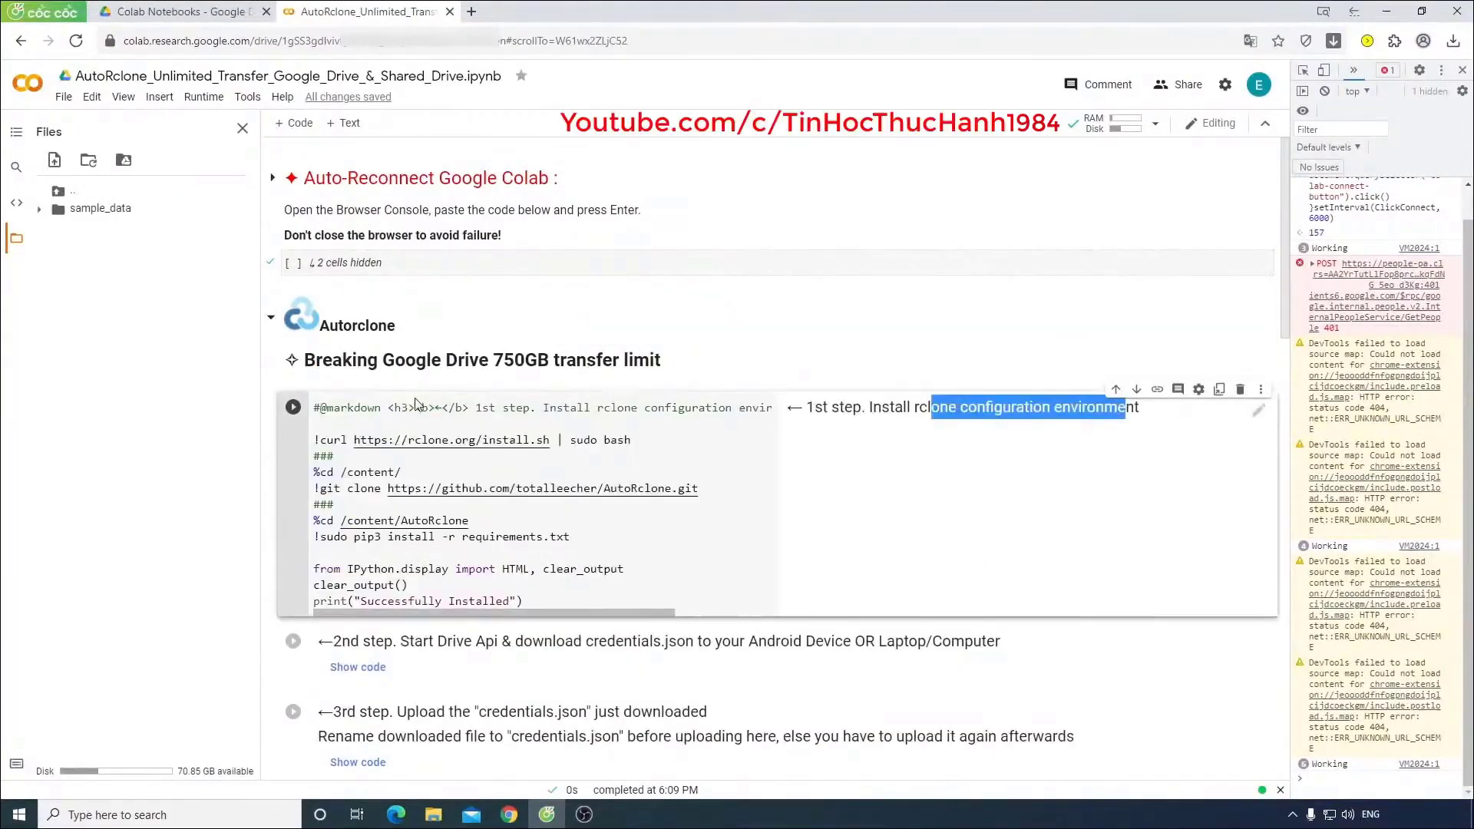
{"action": "scroll", "coordinate": [415, 402], "scroll_direction": "down", "scroll_amount": 2}
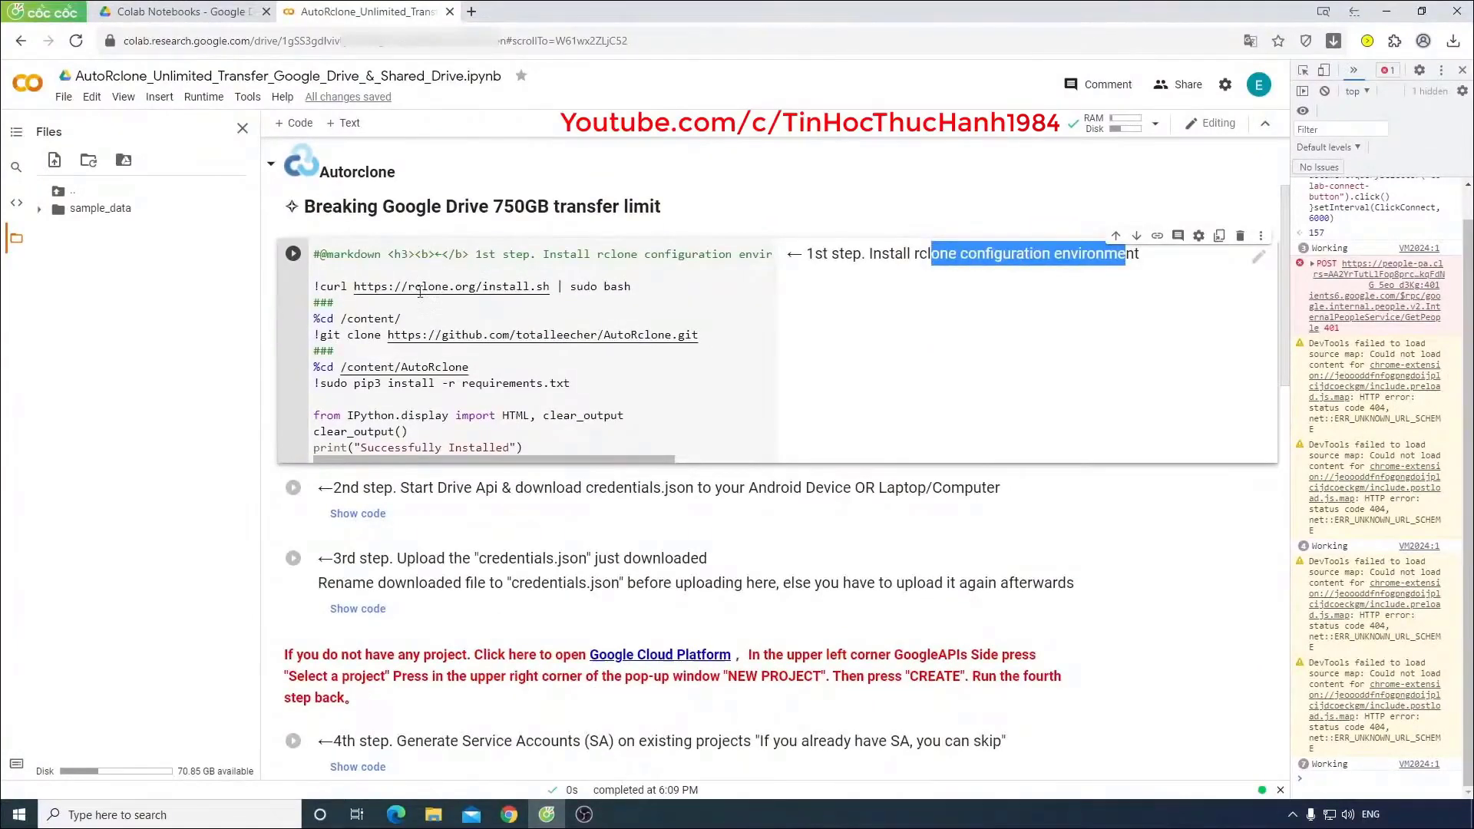
{"action": "left_click_drag", "start_coordinate": [443, 336], "coordinate": [700, 332]}
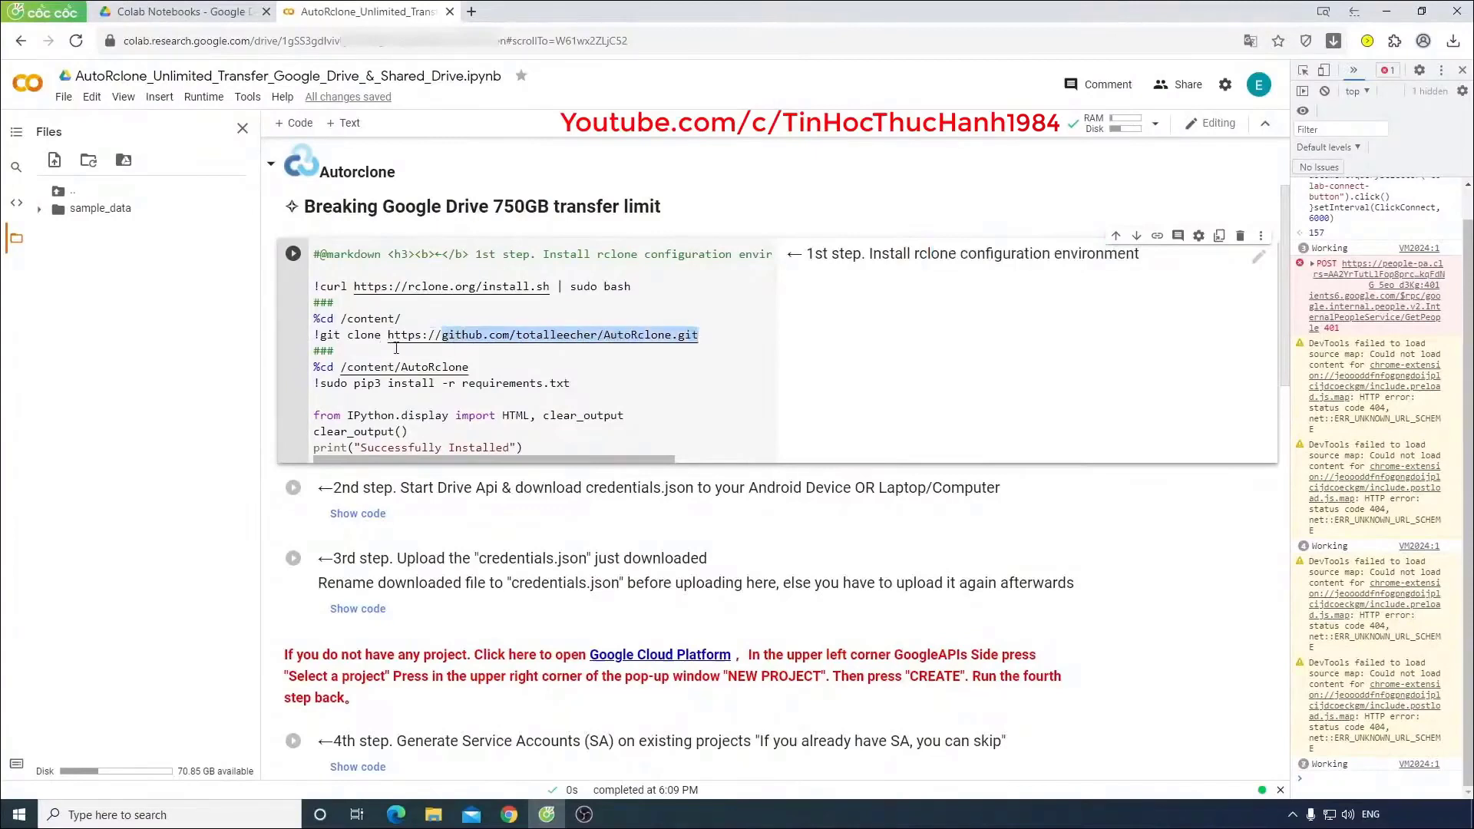
{"action": "left_click", "coordinate": [488, 387]}
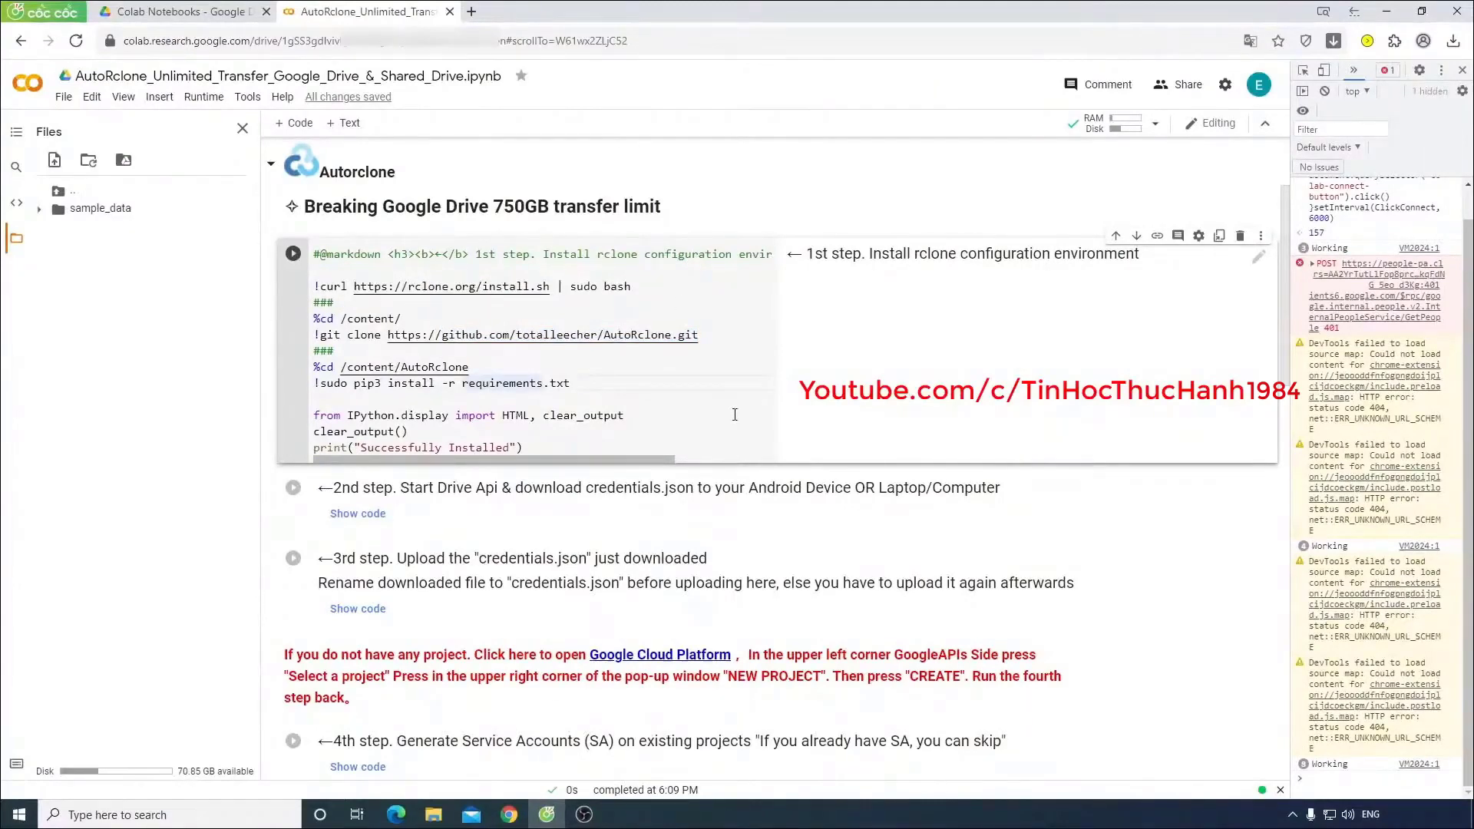
{"action": "left_click", "coordinate": [701, 416]}
{"action": "left_click", "coordinate": [293, 255]}
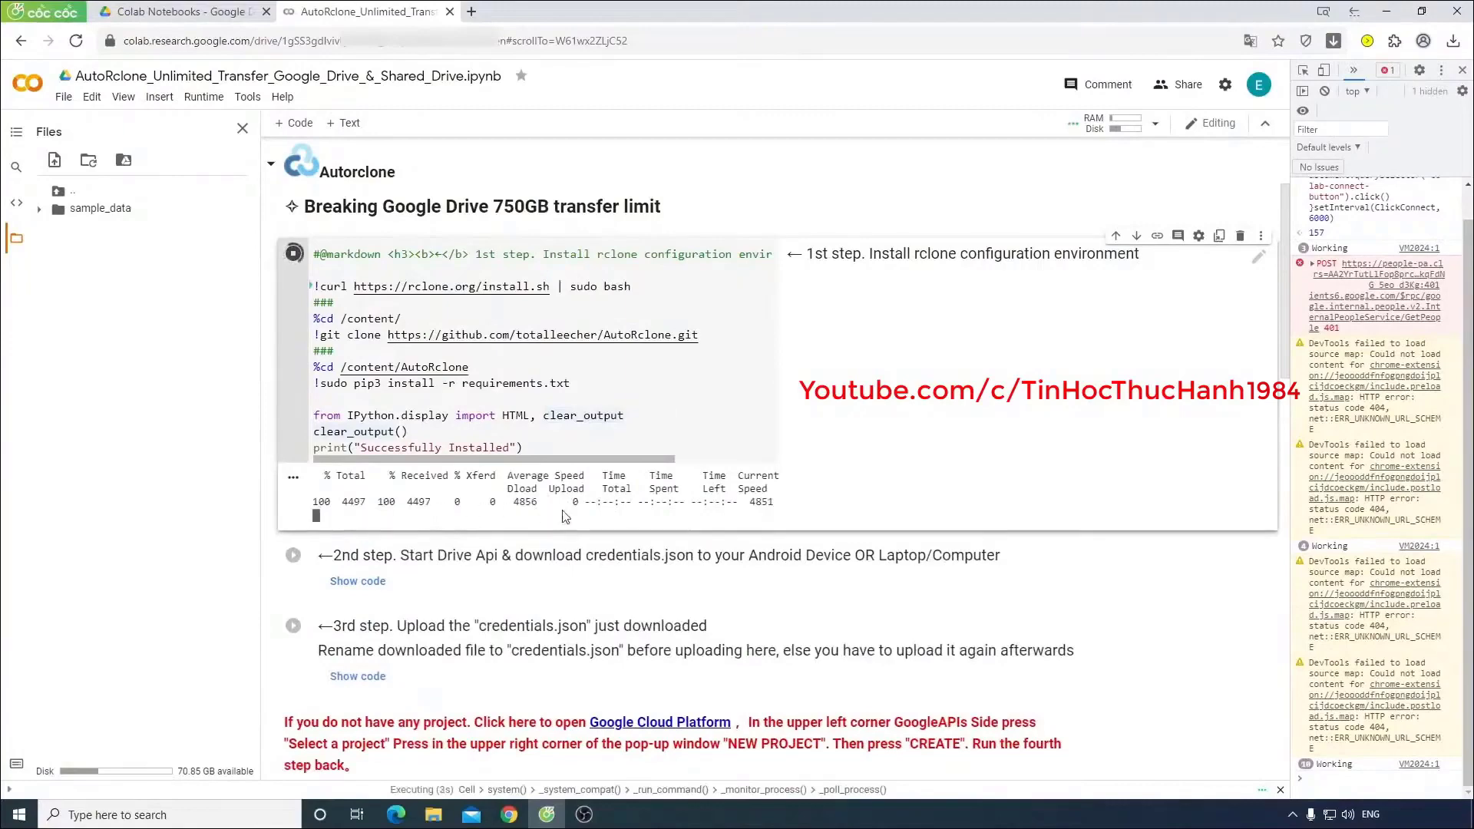
Step: Hide the code of the 1st step cell that installs rclone
{"action": "left_click", "coordinate": [1260, 240]}
{"action": "mouse_move", "coordinate": [1140, 359]}
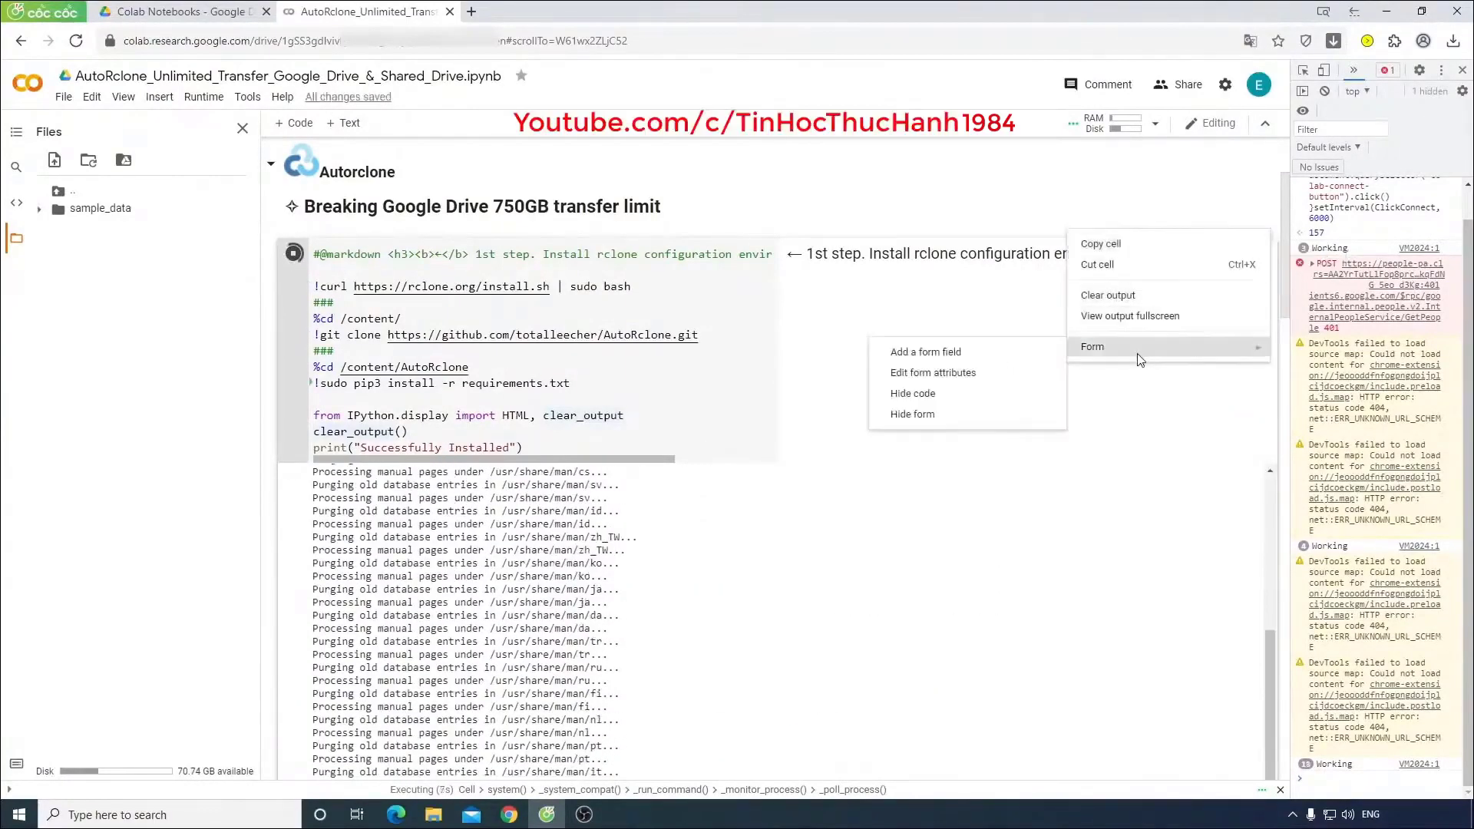
{"action": "left_click", "coordinate": [924, 394]}
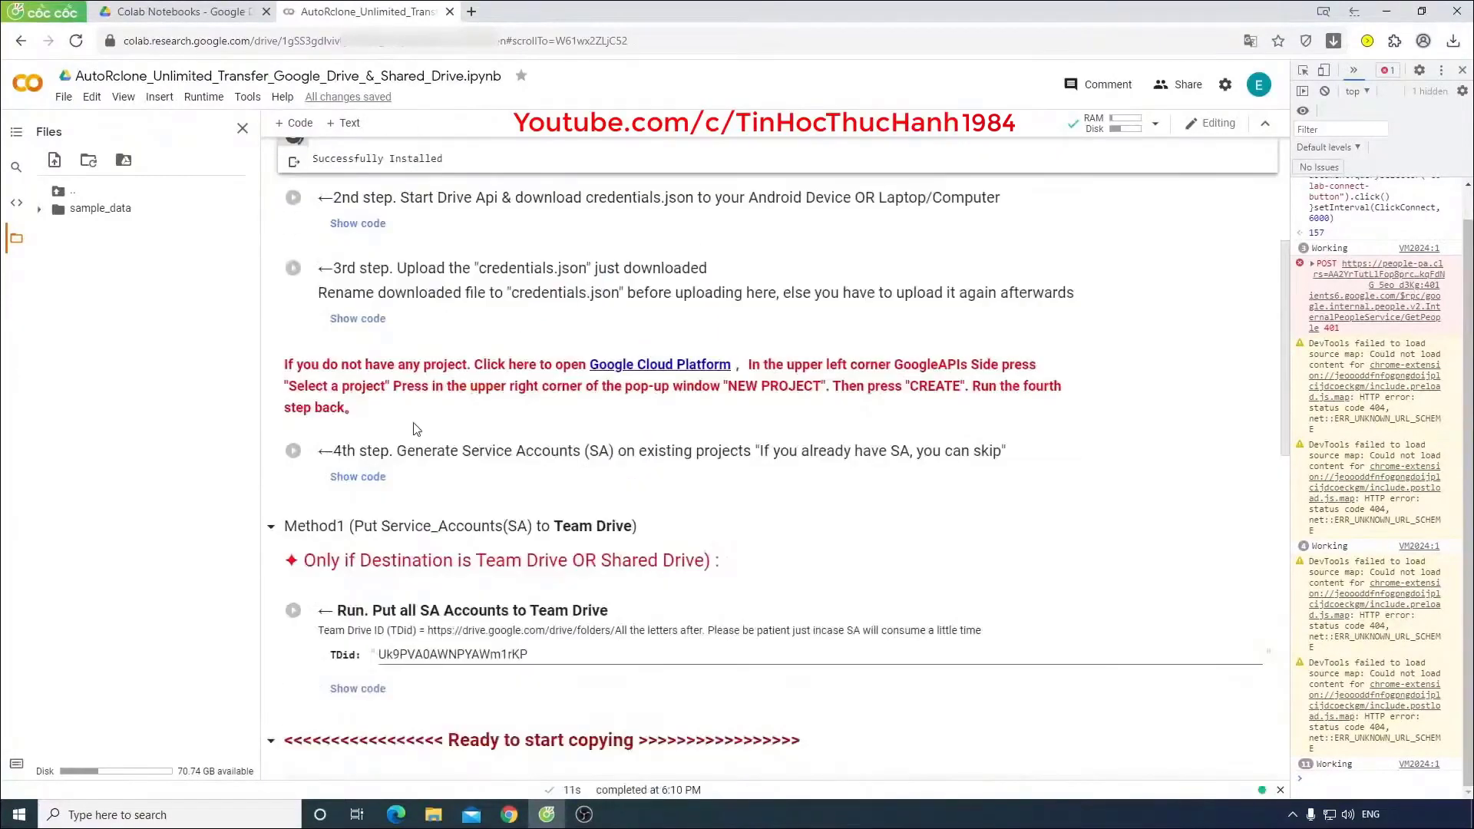
Step: Reveal the 2nd step cell's code and run it to begin the Drive API and credentials.json setup
{"action": "scroll", "coordinate": [415, 427], "scroll_direction": "up", "scroll_amount": 3}
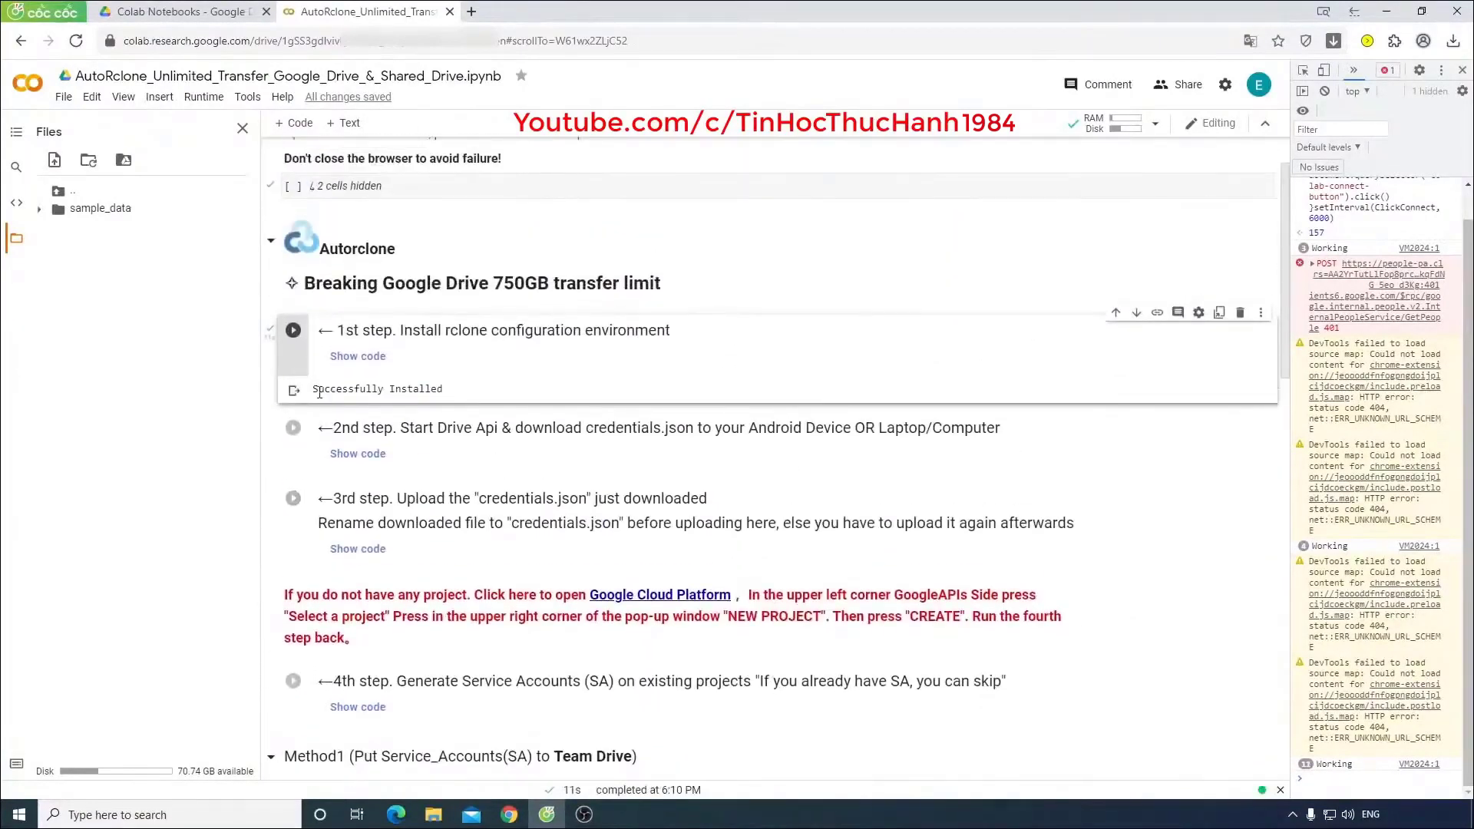
{"action": "left_click_drag", "start_coordinate": [315, 393], "coordinate": [447, 403]}
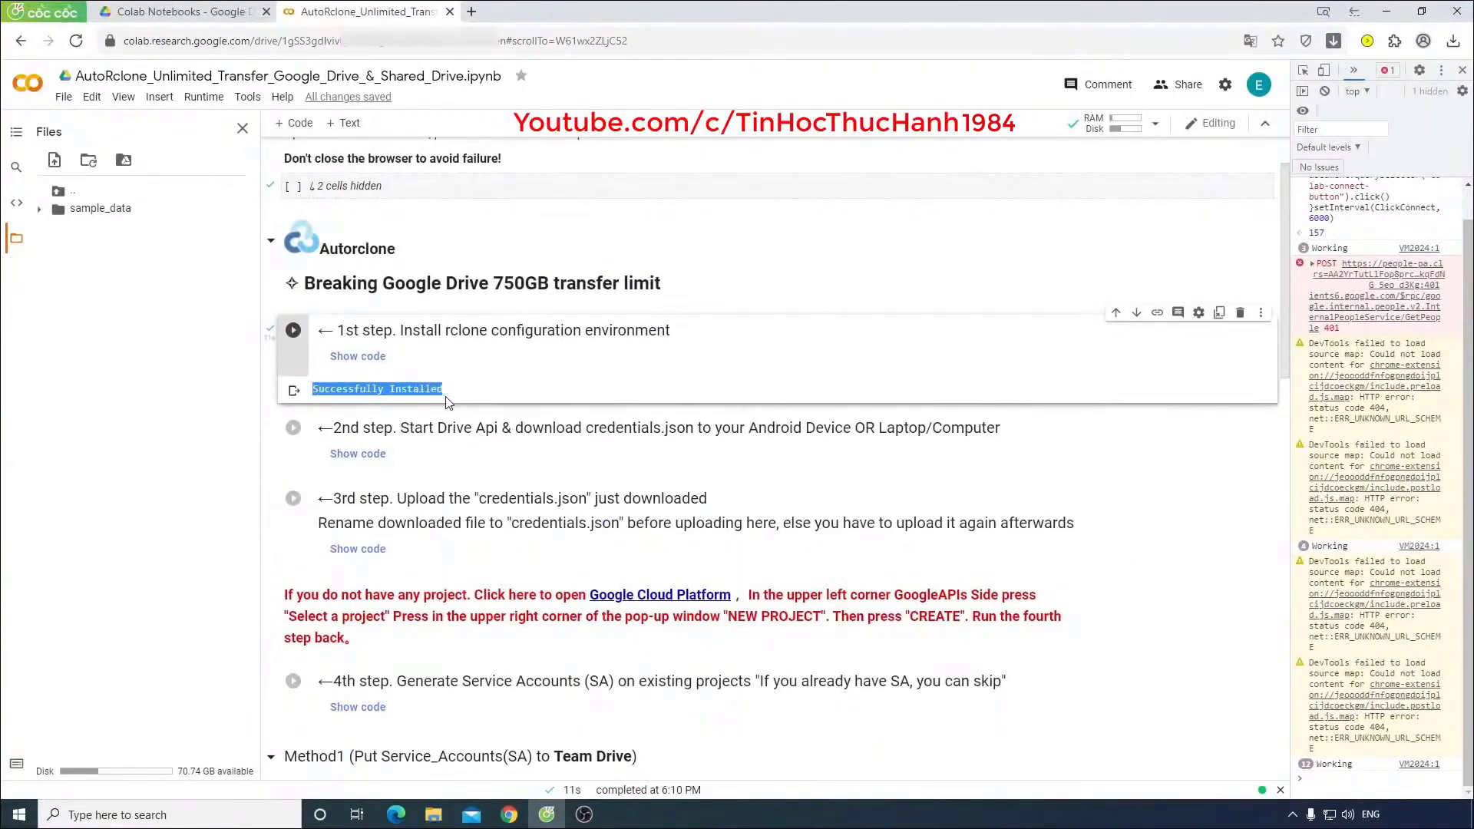
{"action": "left_click_drag", "start_coordinate": [336, 429], "coordinate": [1010, 428]}
{"action": "left_click", "coordinate": [408, 430]}
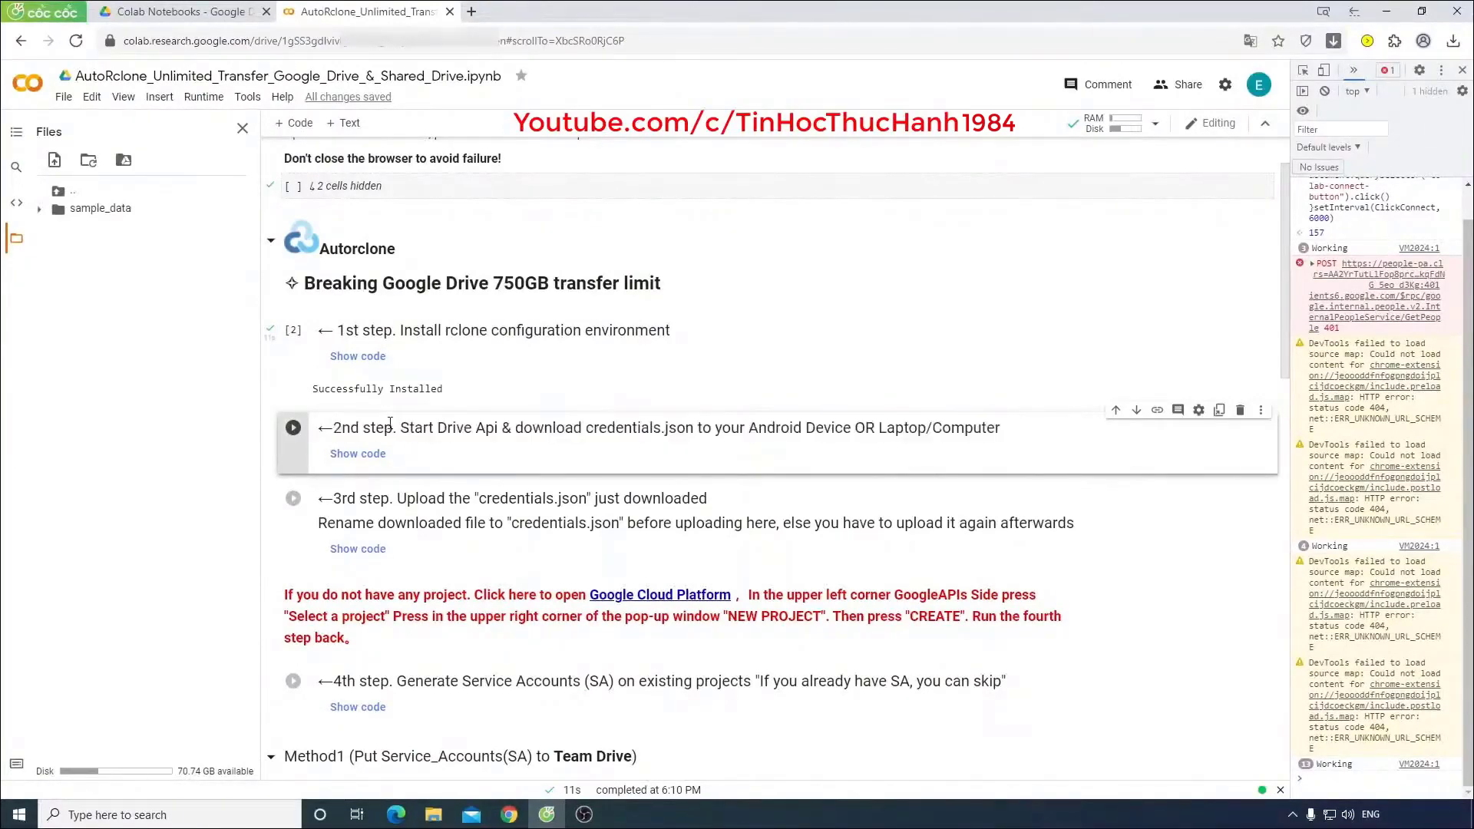
{"action": "left_click", "coordinate": [359, 452]}
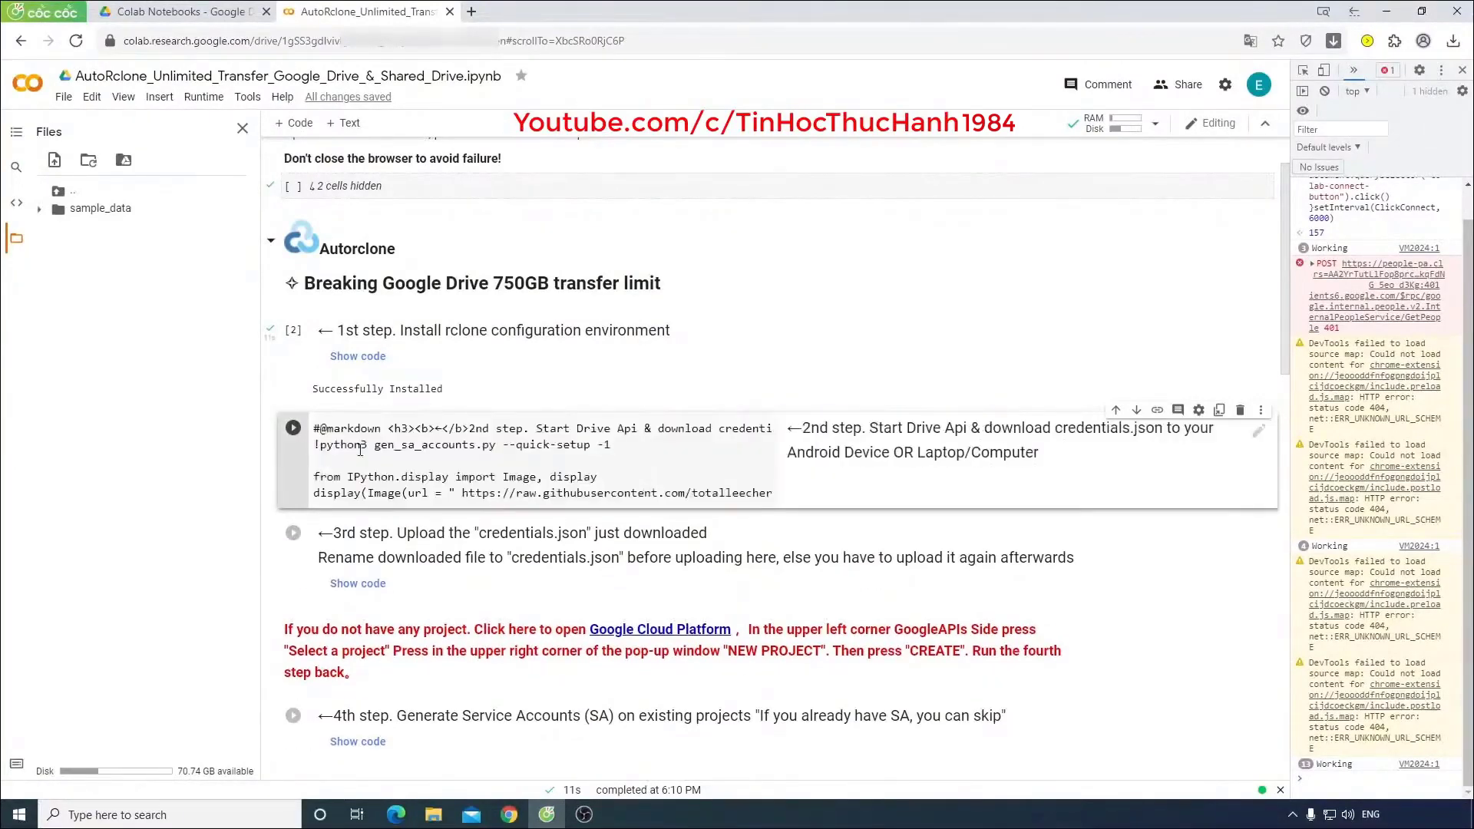
{"action": "scroll", "coordinate": [360, 451], "scroll_direction": "down", "scroll_amount": 1}
{"action": "left_click", "coordinate": [295, 355]}
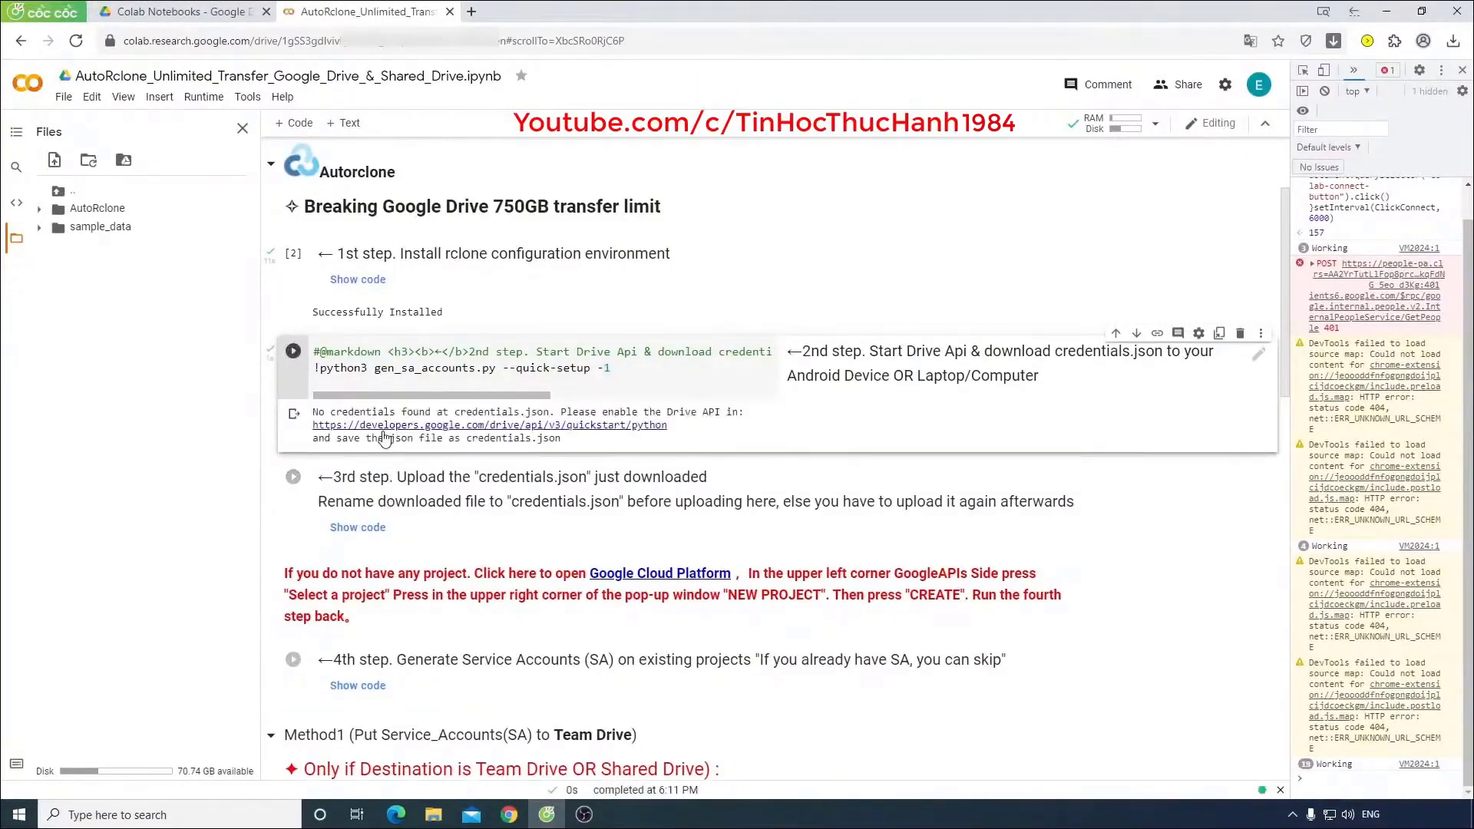
Step: Follow the Drive API quickstart link from the cell output to the Enable the Drive API guide, and open the Google API Console
{"action": "left_click", "coordinate": [585, 427]}
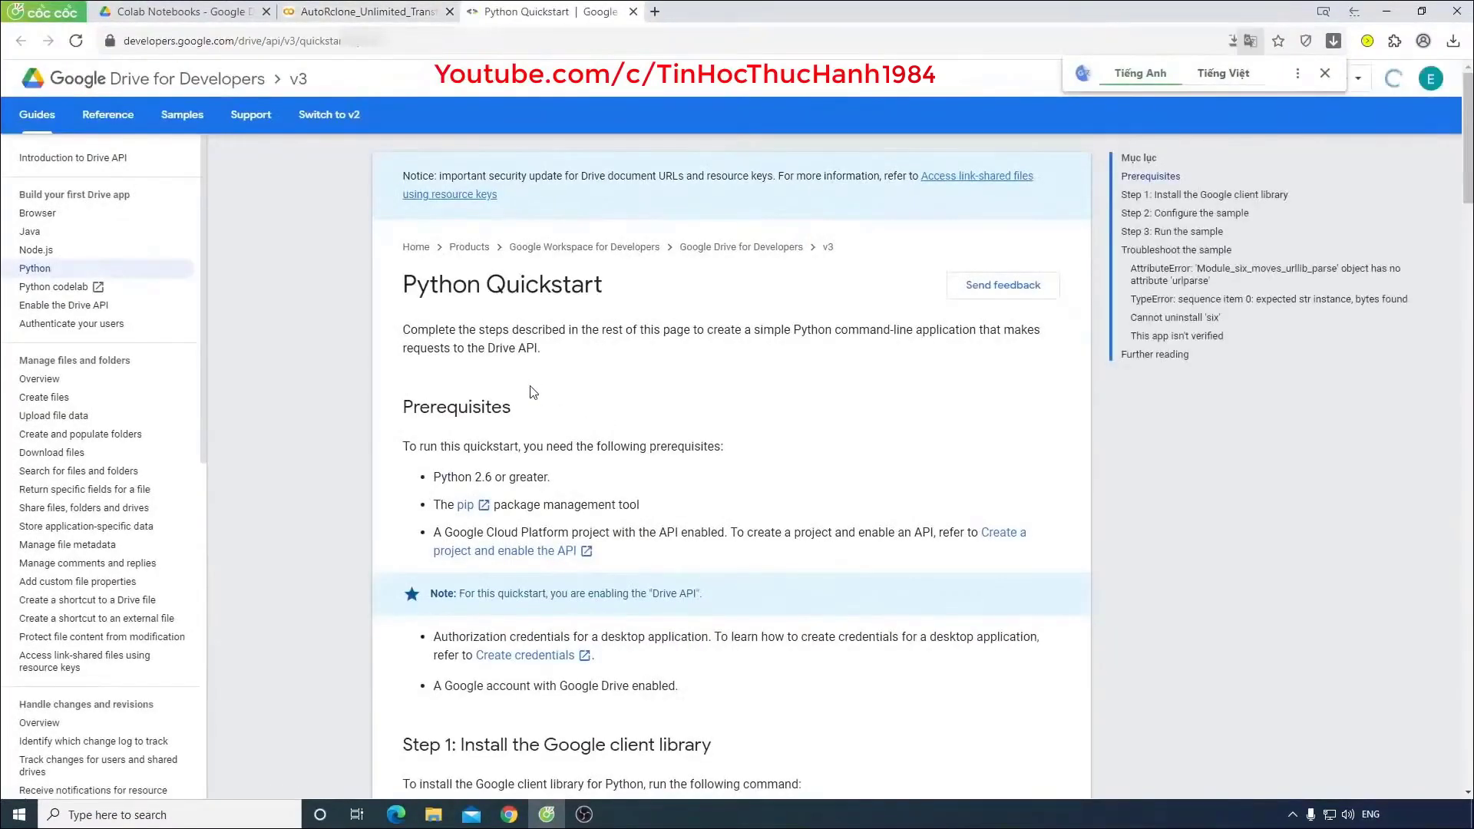
{"action": "left_click", "coordinate": [63, 307]}
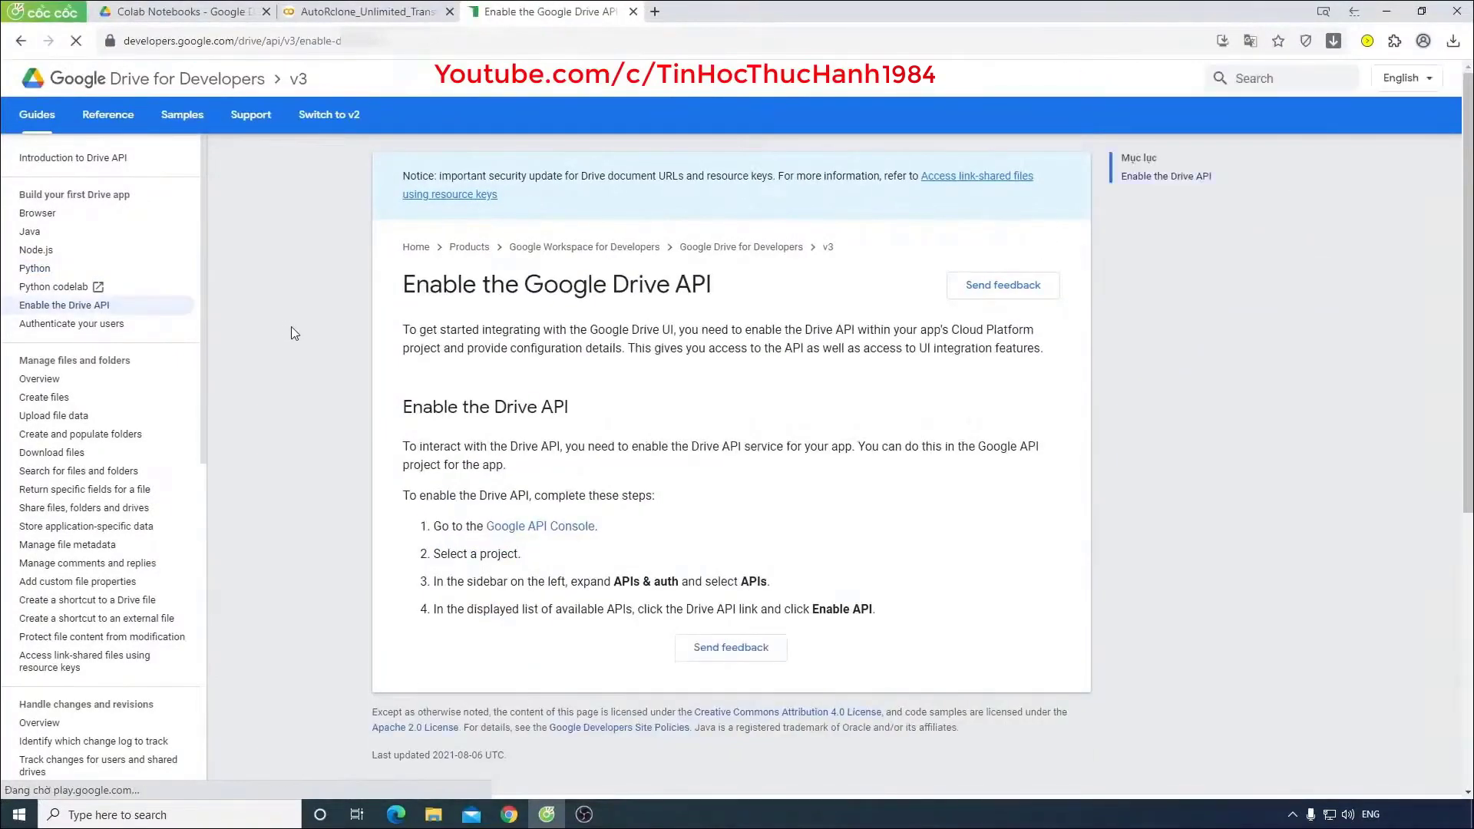
{"action": "left_click", "coordinate": [535, 529]}
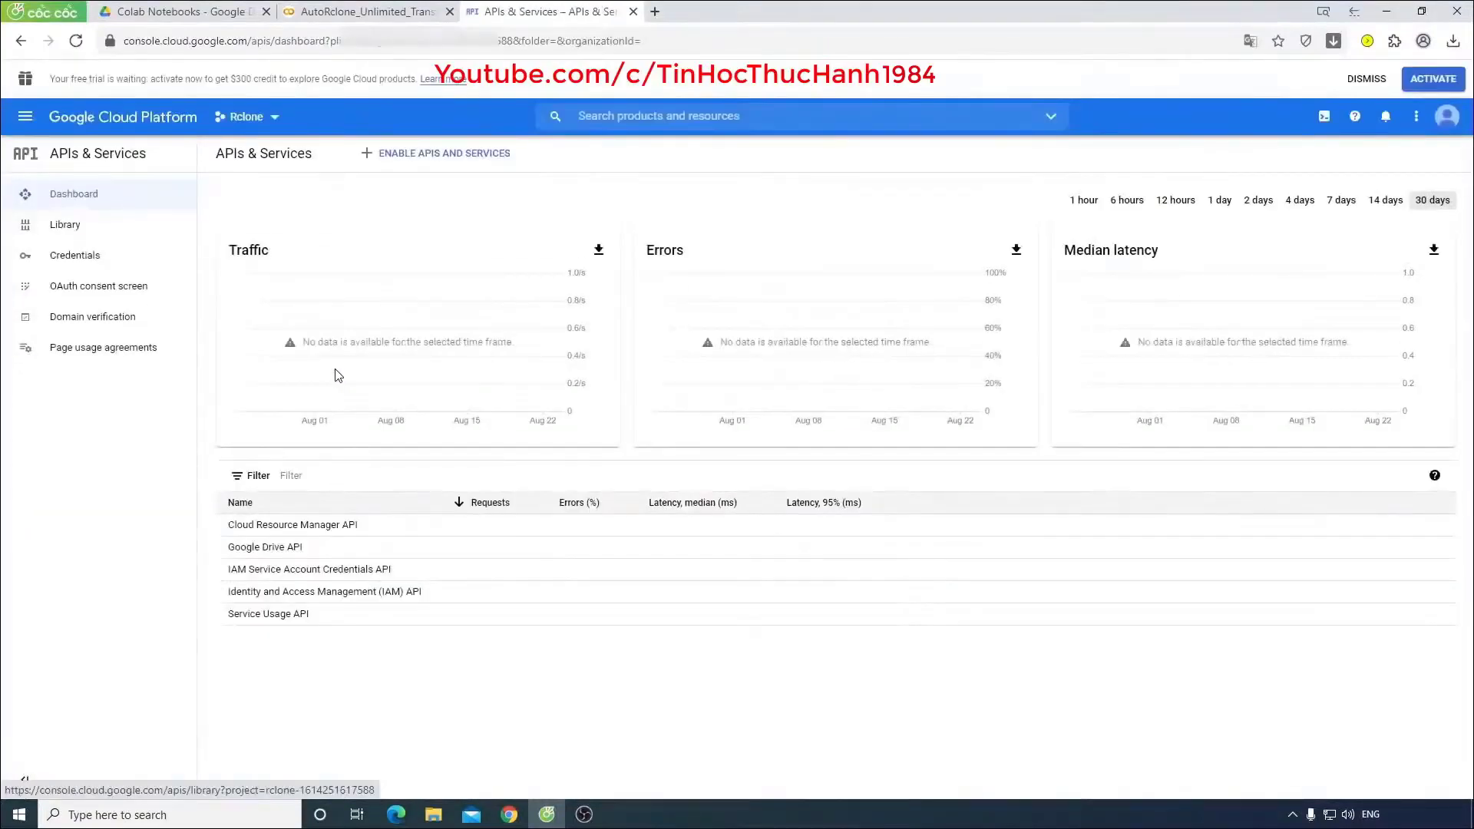
Step: Create a new Google Cloud project named AutoRclone, keeping the default organization and location
{"action": "left_click", "coordinate": [248, 118]}
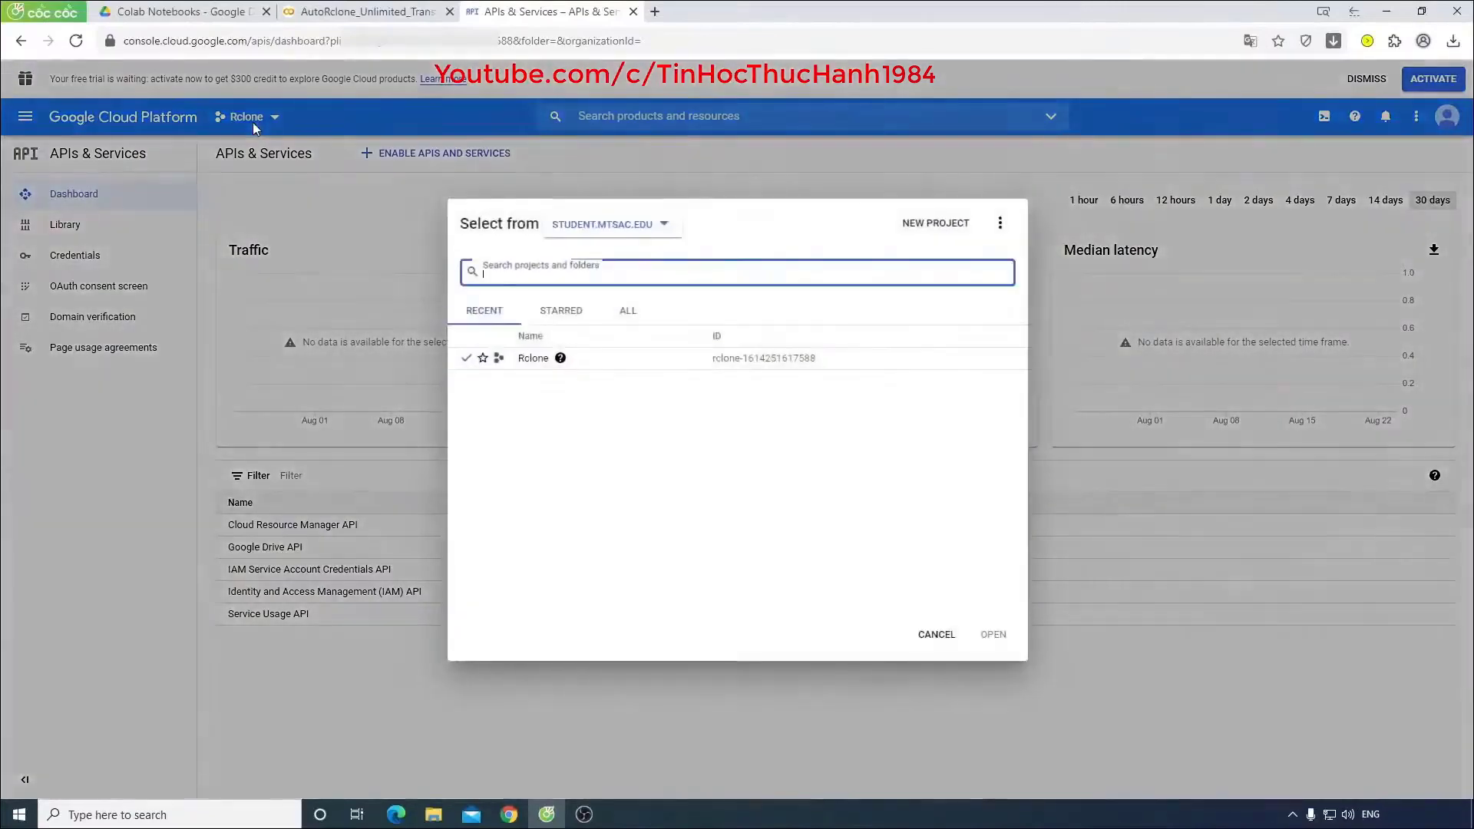
{"action": "left_click", "coordinate": [934, 226]}
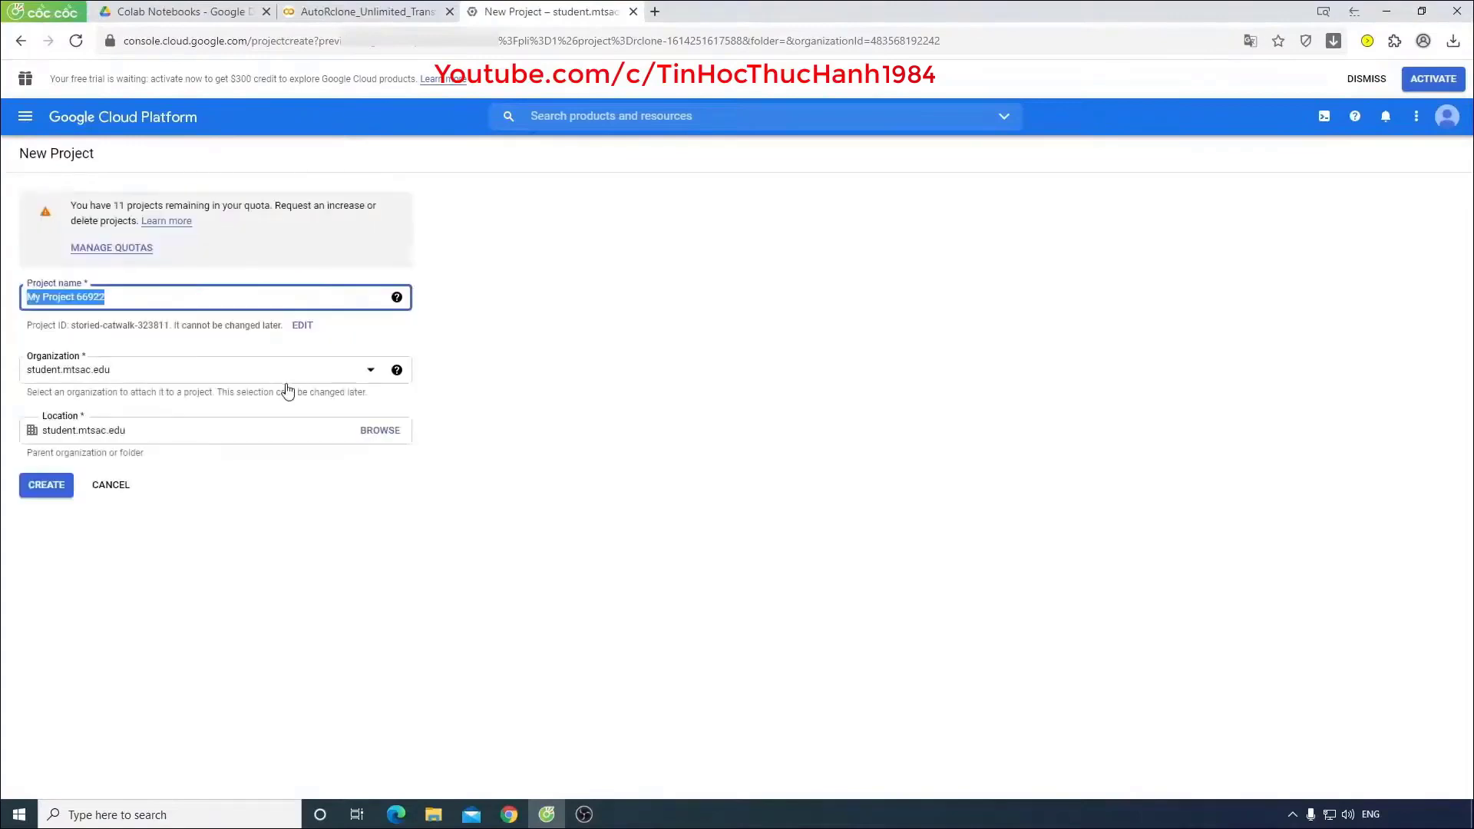
{"action": "type", "text": "Auto"}
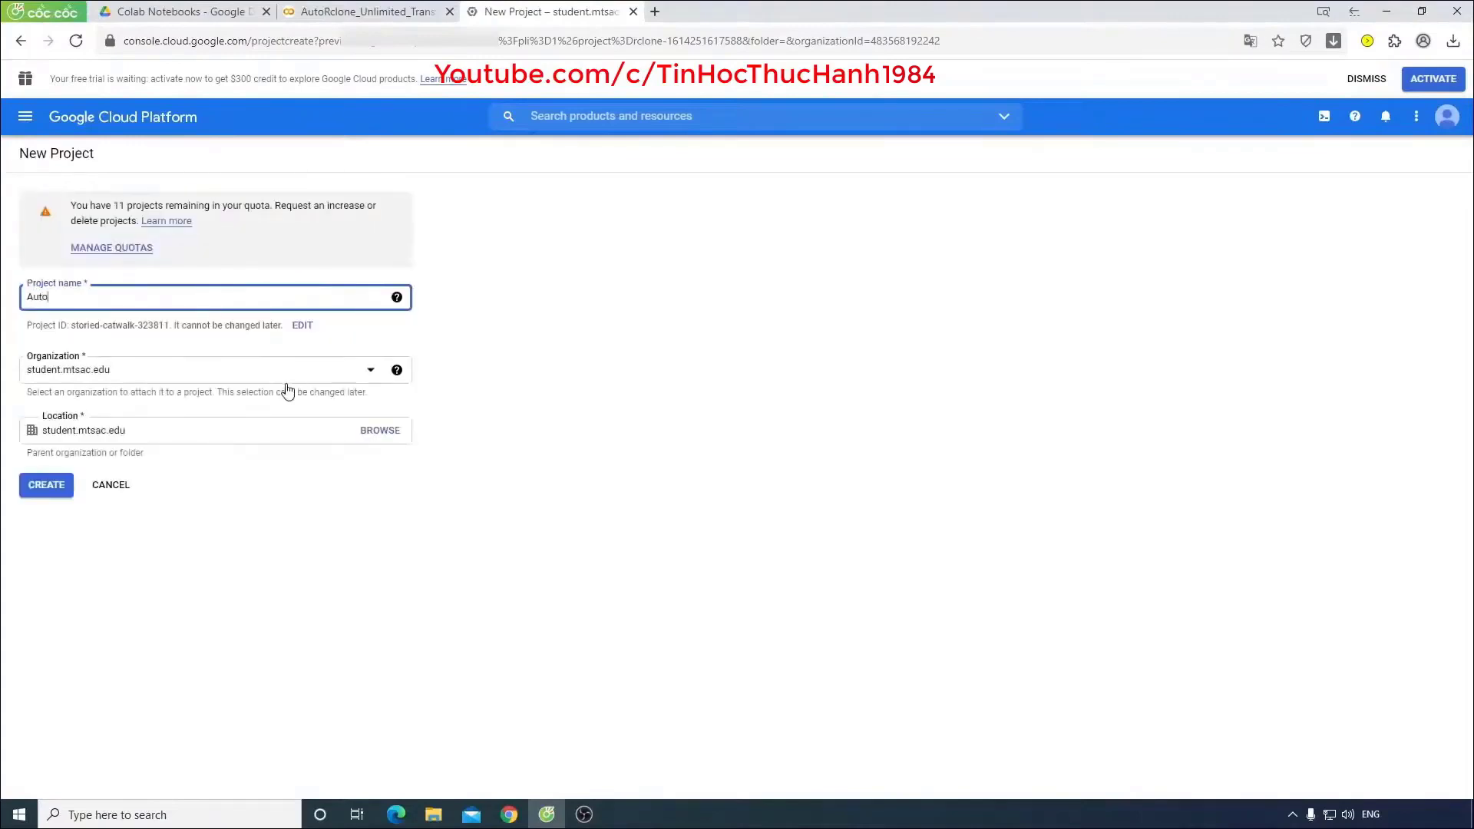
{"action": "type", "text": "Rc"}
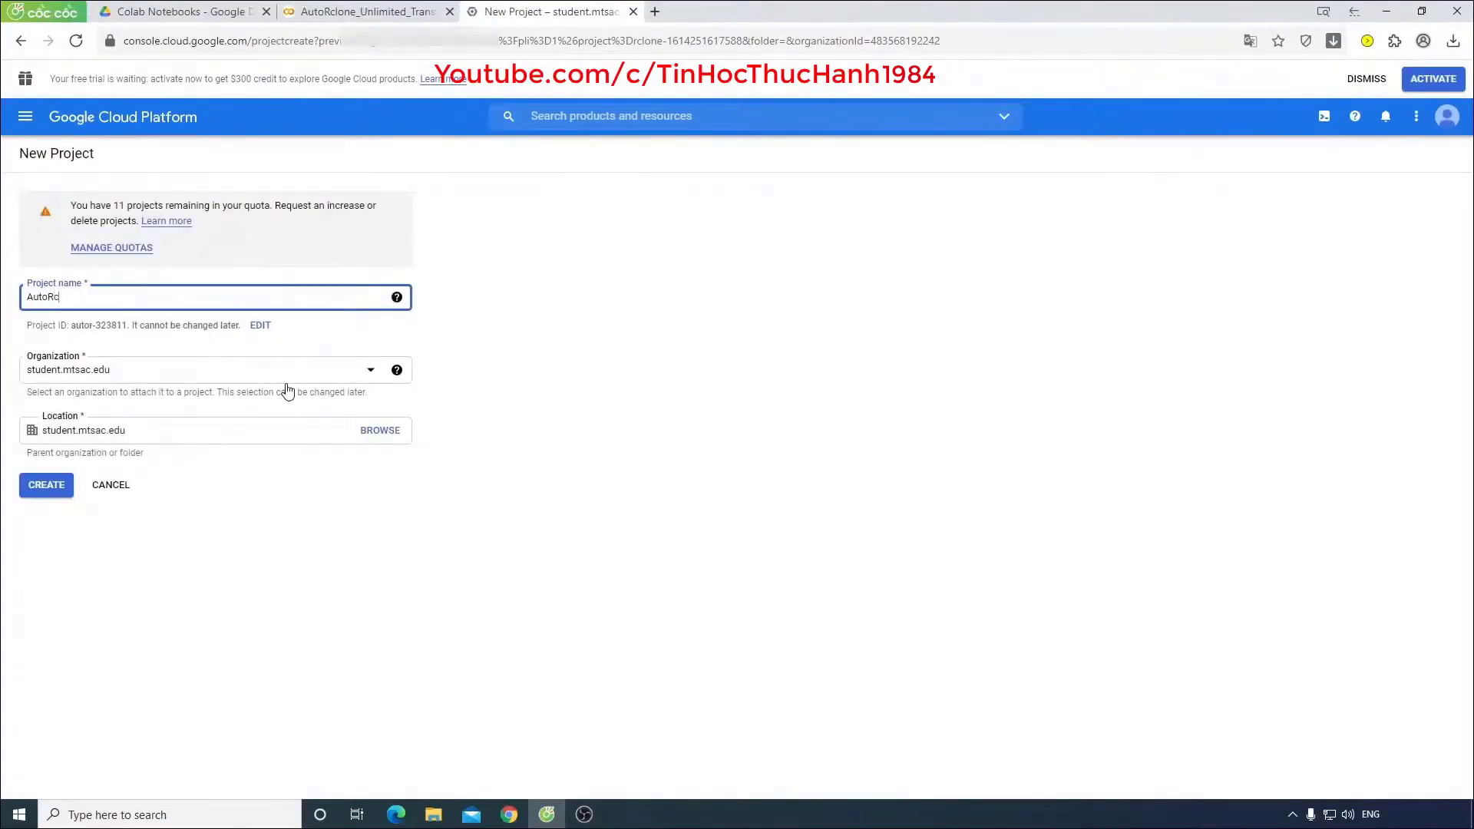
{"action": "type", "text": "lone"}
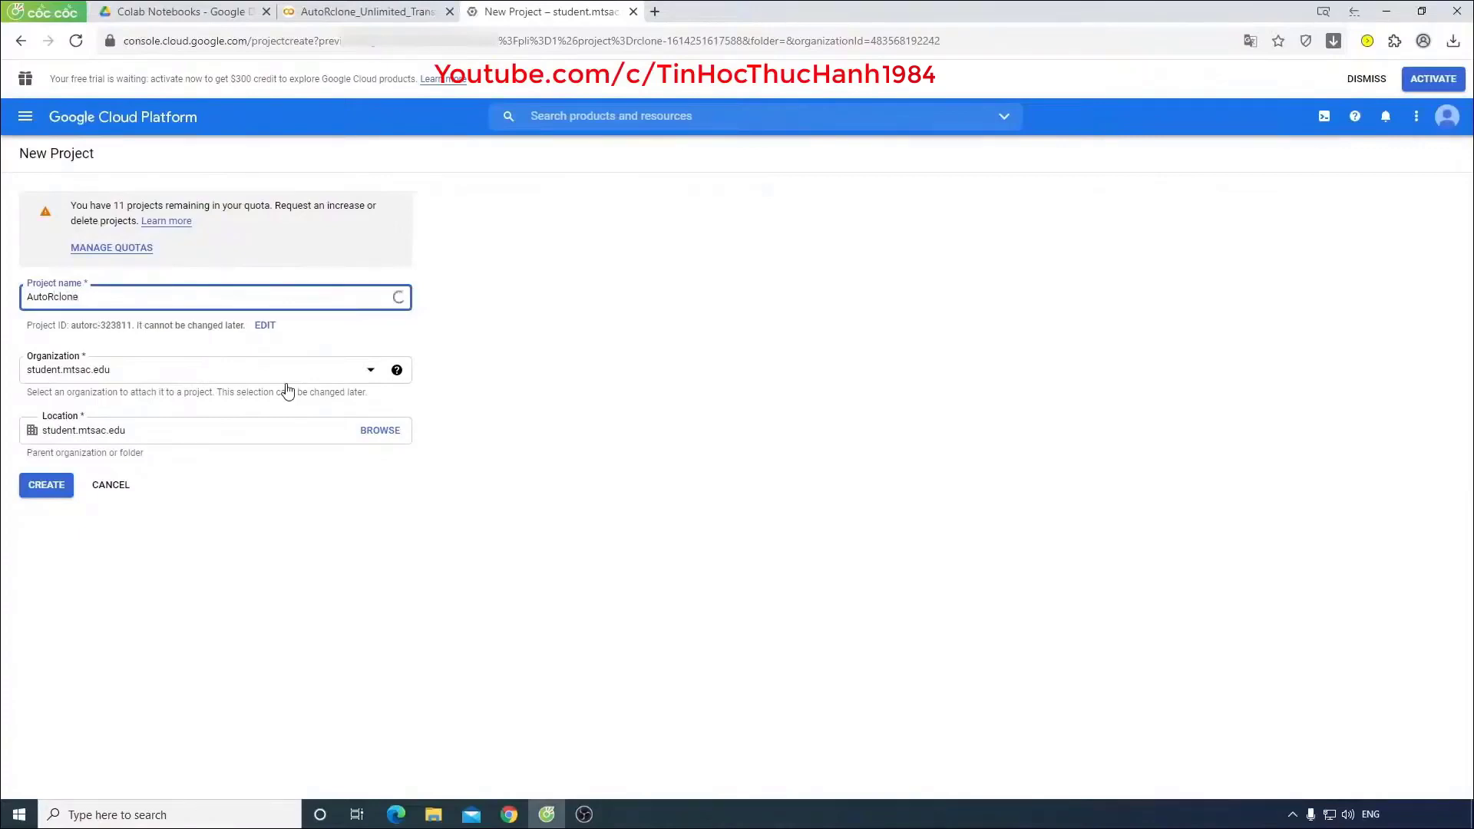
{"action": "left_click", "coordinate": [46, 485]}
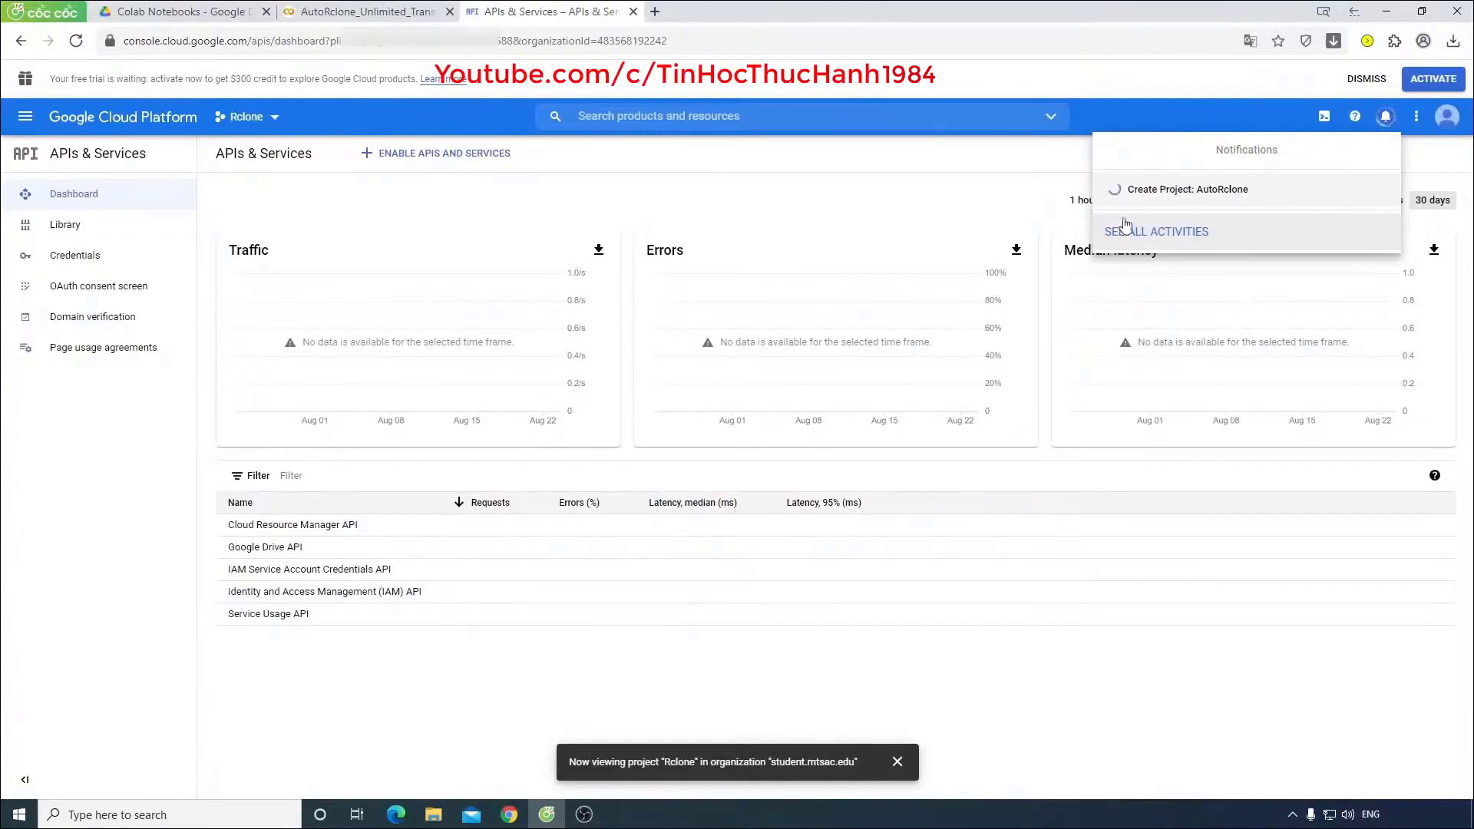
Step: Switch the Google Cloud console from the Rclone project to the AutoRclone project
{"action": "left_click", "coordinate": [264, 547]}
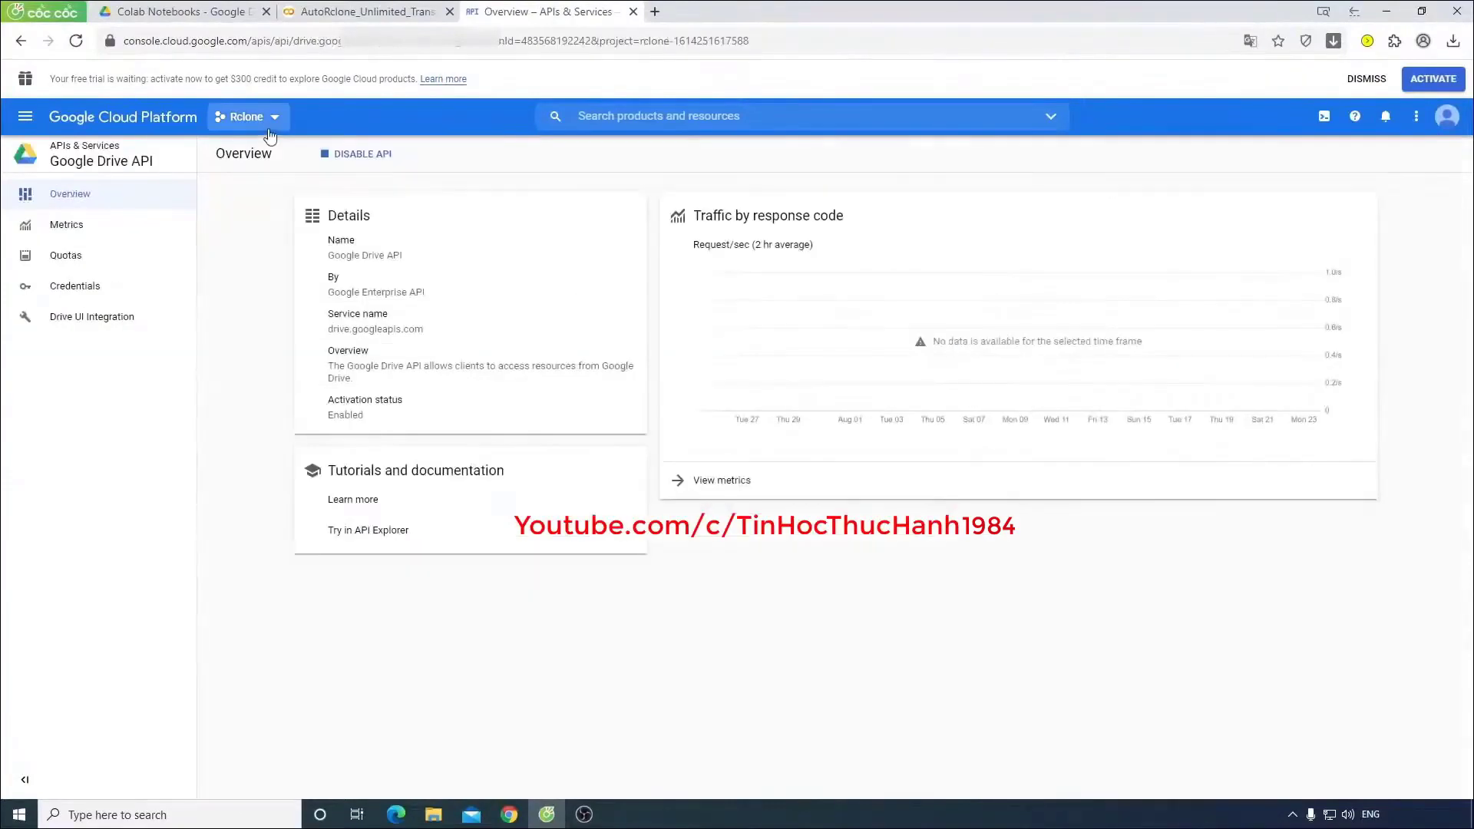
{"action": "left_click", "coordinate": [268, 129]}
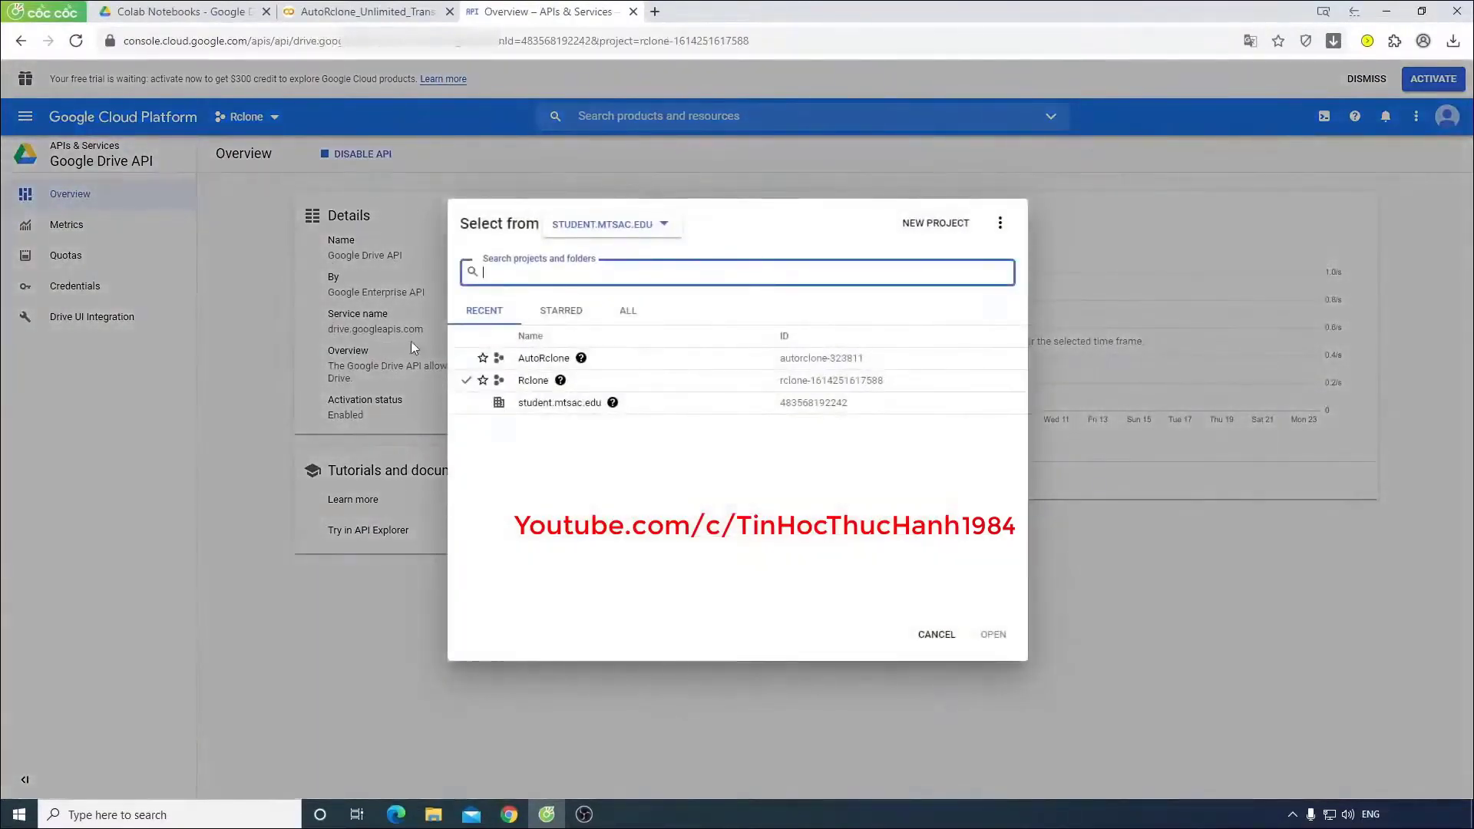
{"action": "left_click", "coordinate": [530, 361]}
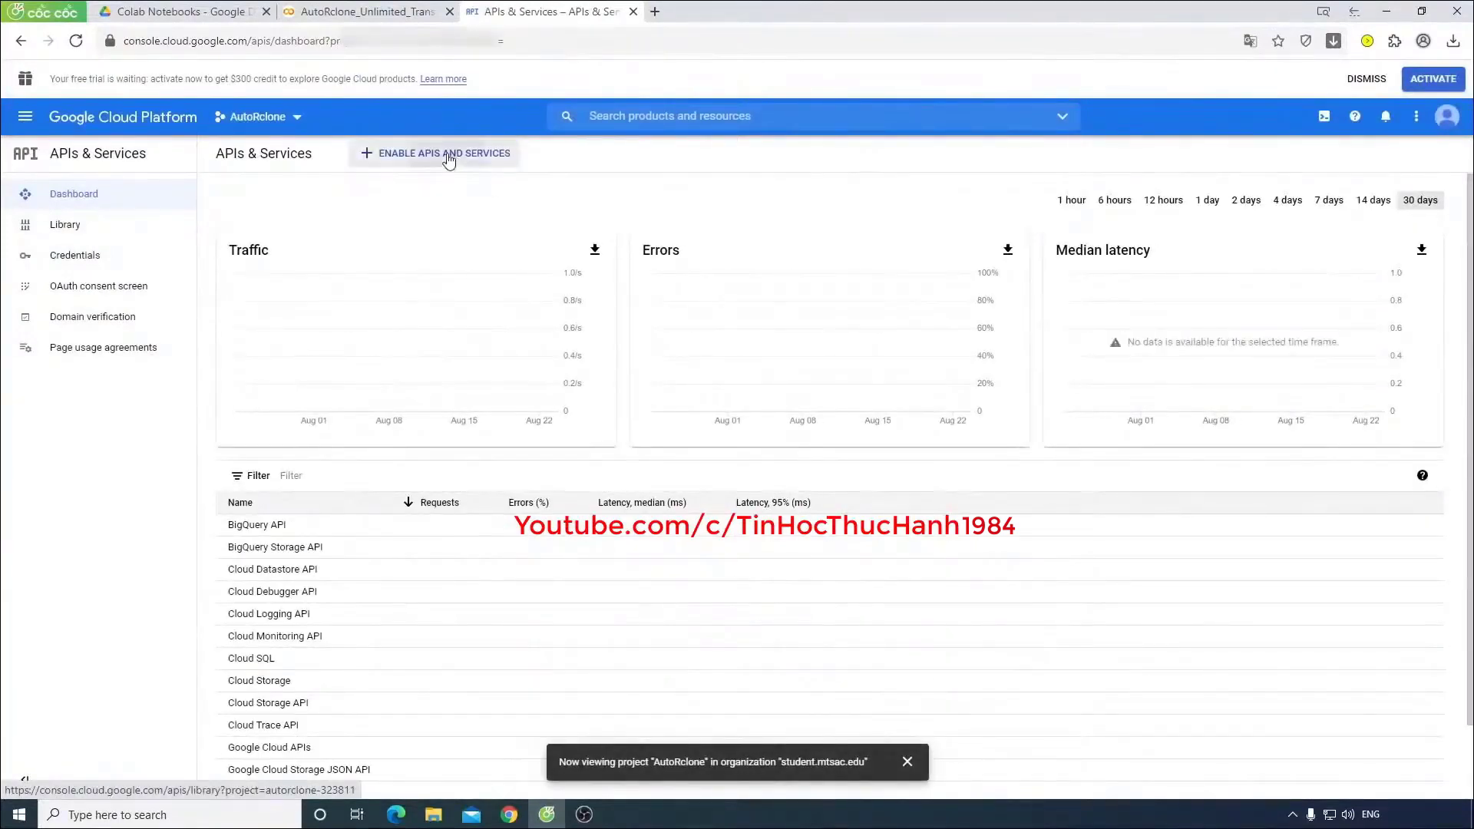
Step: Find the Google Drive API in the API Library and enable it for the AutoRclone project
{"action": "left_click", "coordinate": [449, 157]}
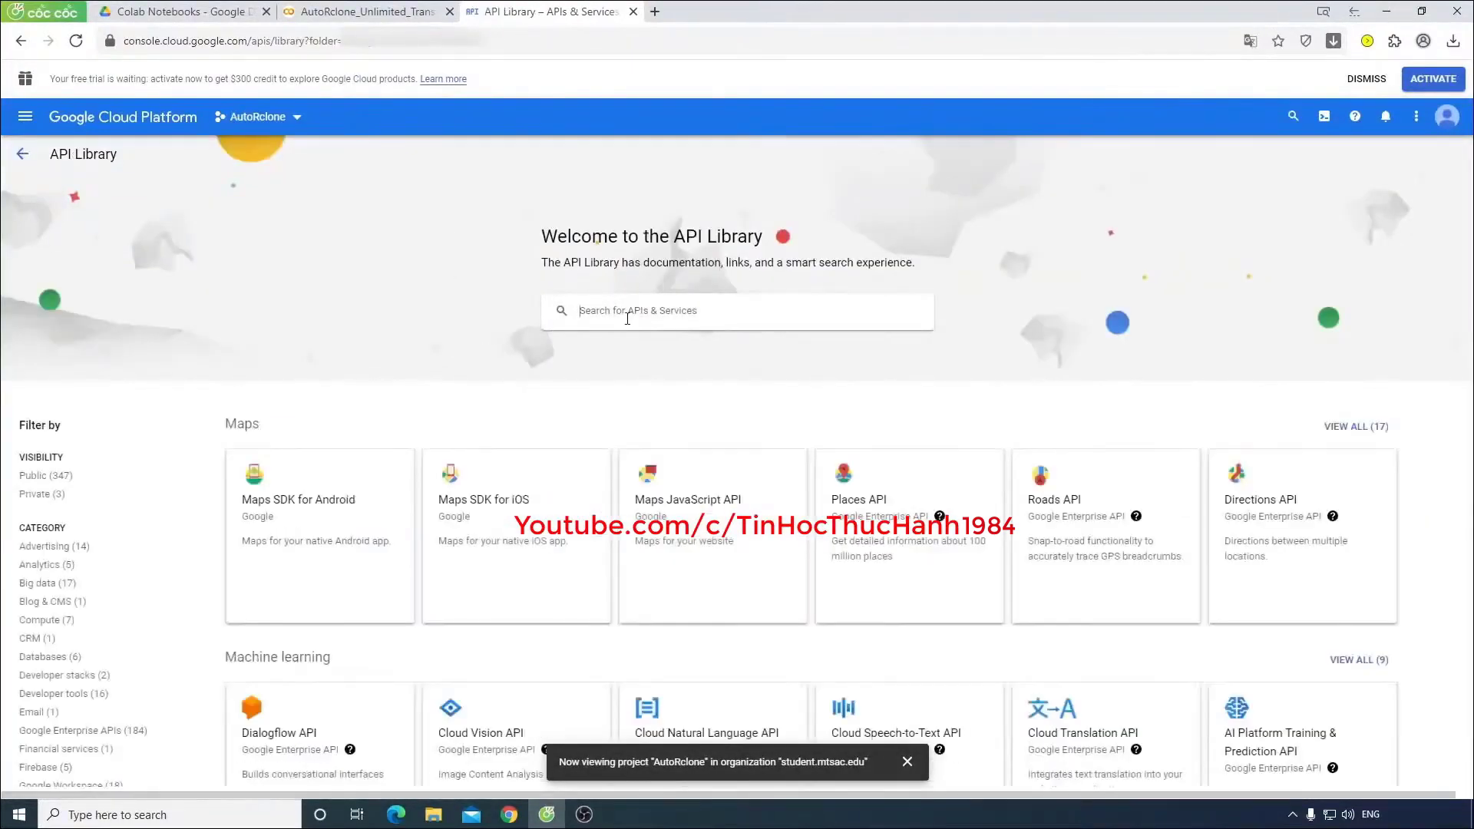
{"action": "type", "text": "gô"}
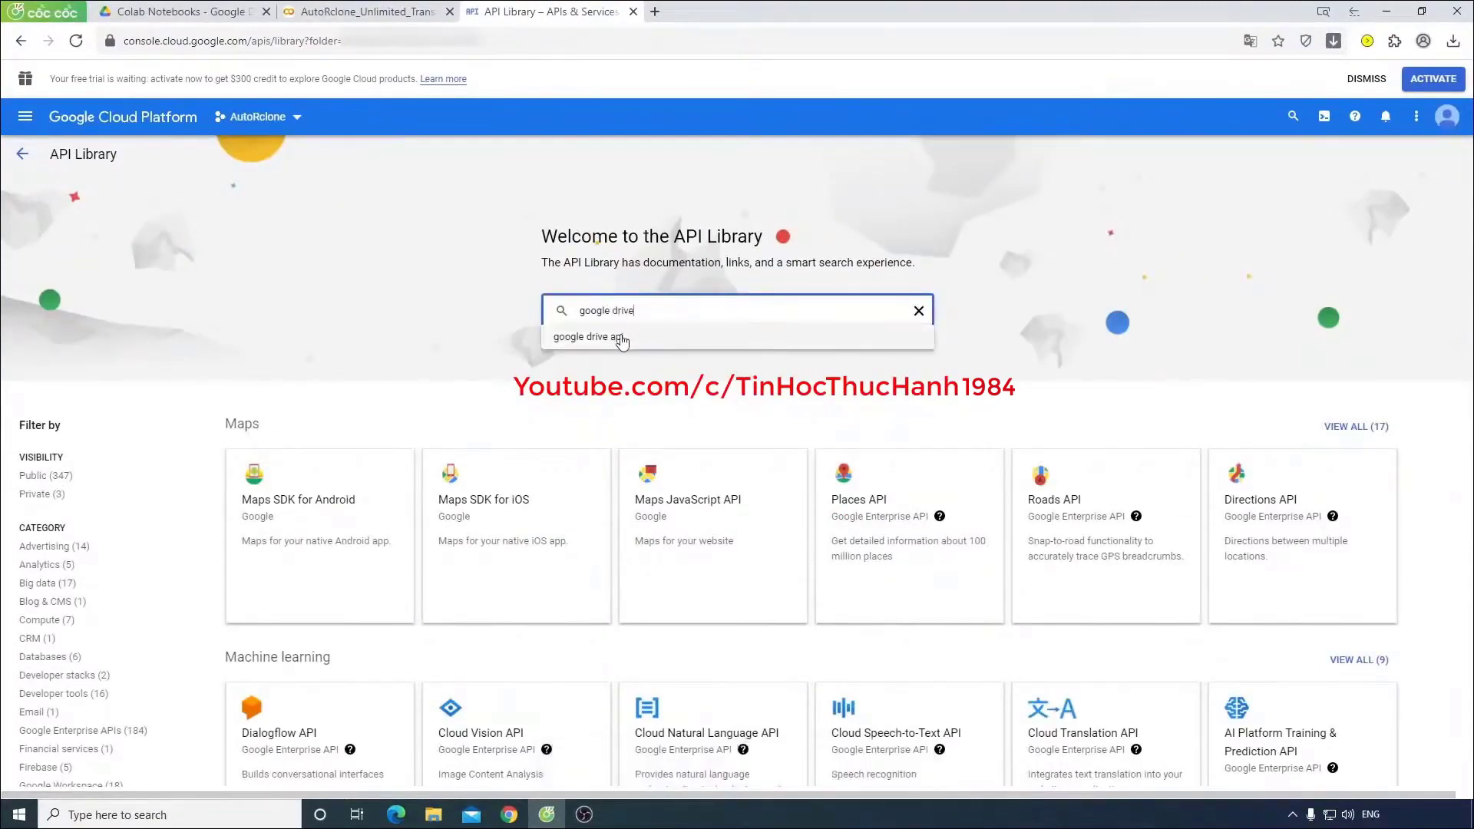
{"action": "left_click", "coordinate": [605, 337]}
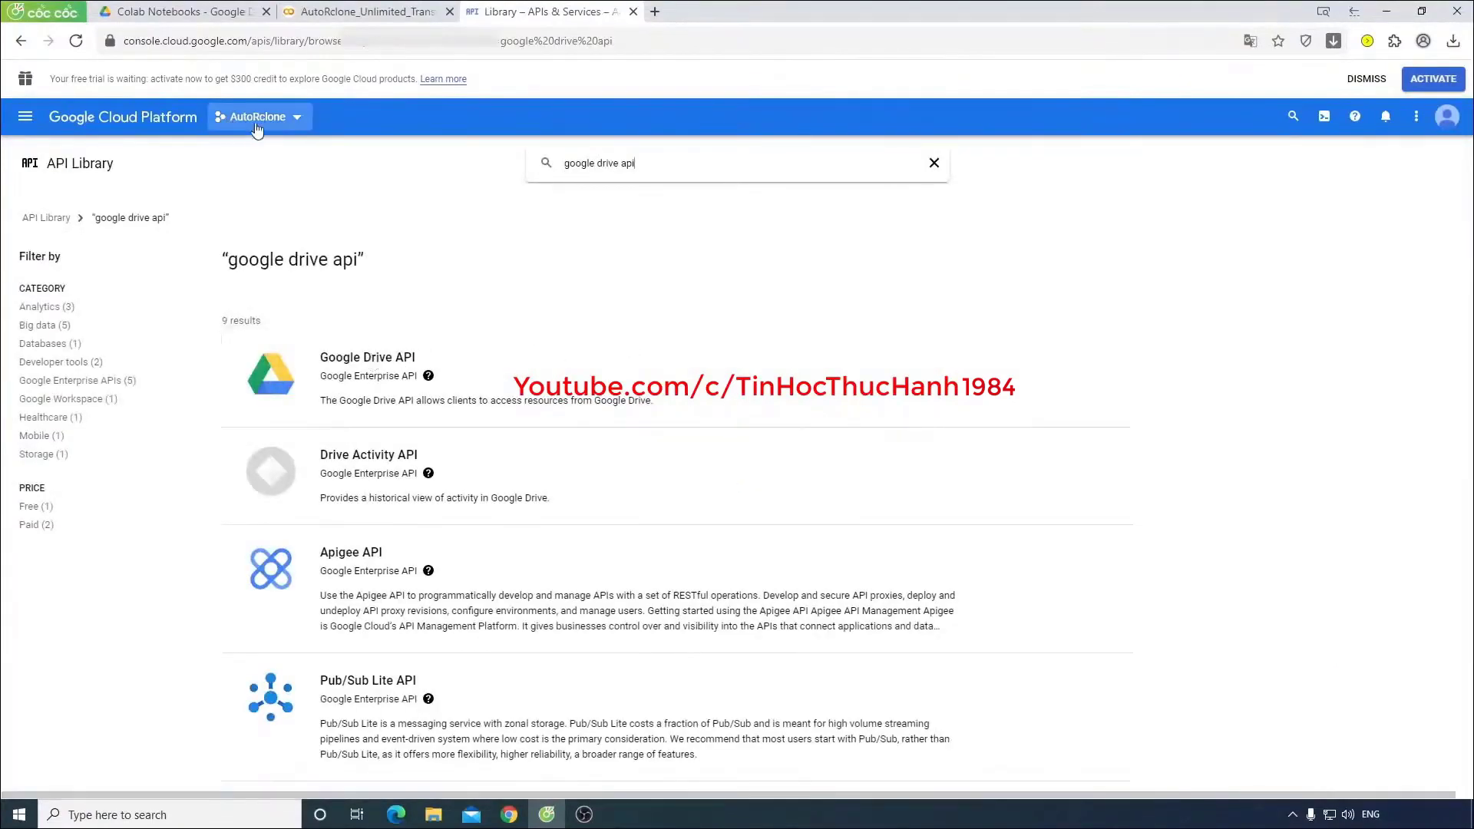
{"action": "left_click", "coordinate": [366, 361]}
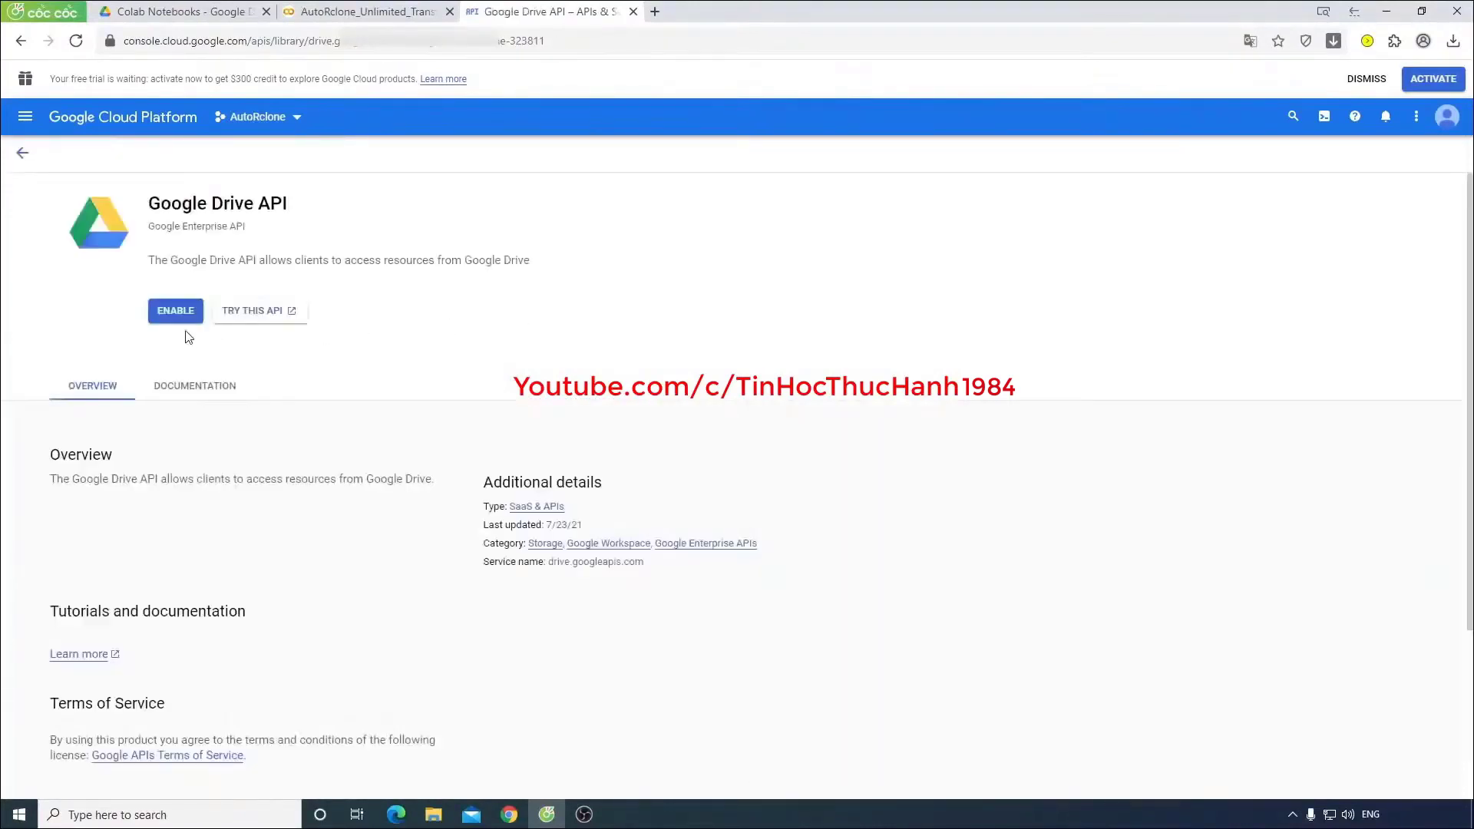
{"action": "left_click", "coordinate": [176, 312]}
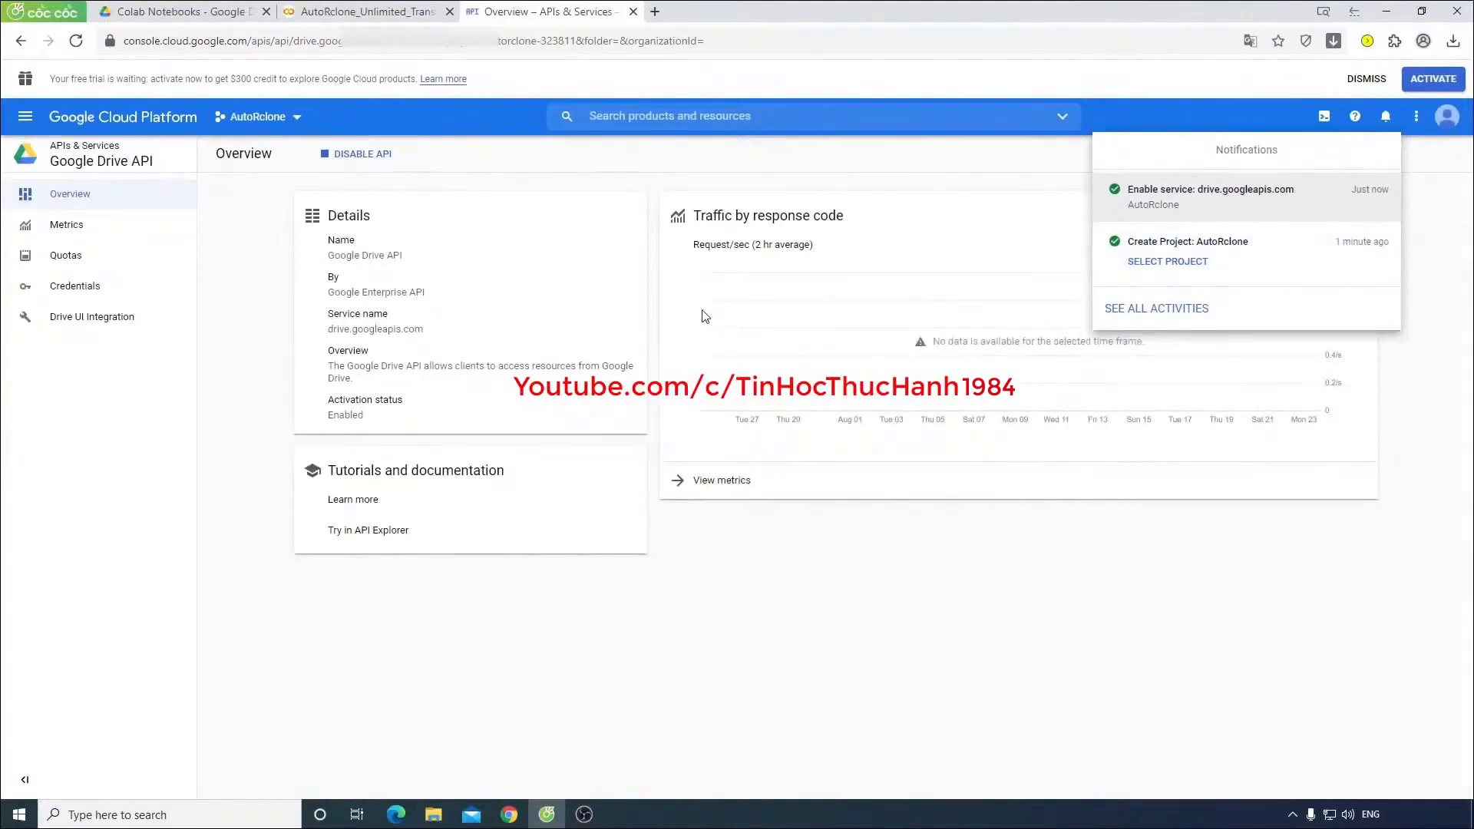
Step: Return to the AutoRclone notebook, clear the 2nd step cell's output and hide its code
{"action": "left_click", "coordinate": [365, 19]}
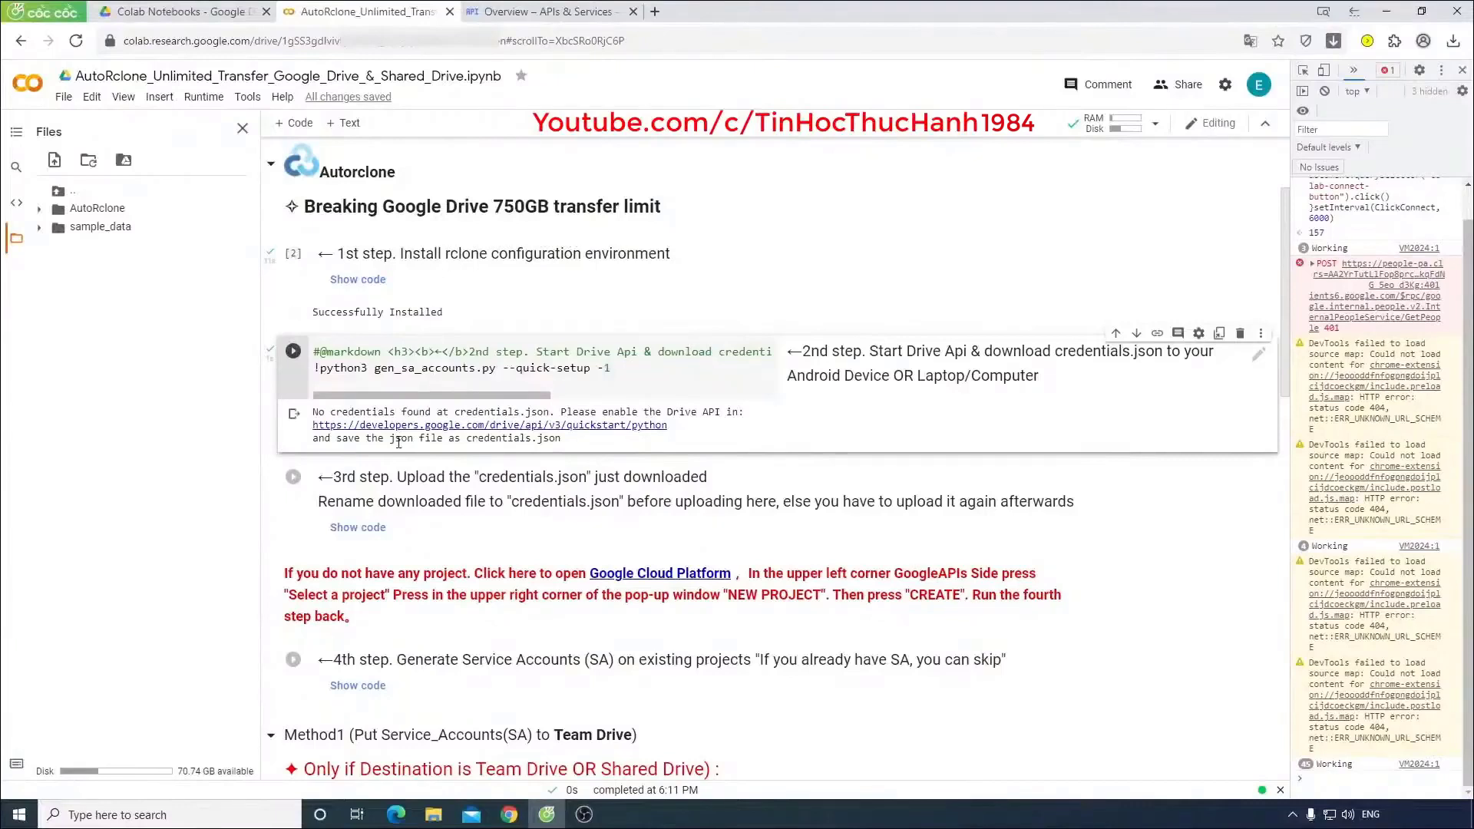
{"action": "scroll", "coordinate": [537, 322], "scroll_direction": "down", "scroll_amount": 1}
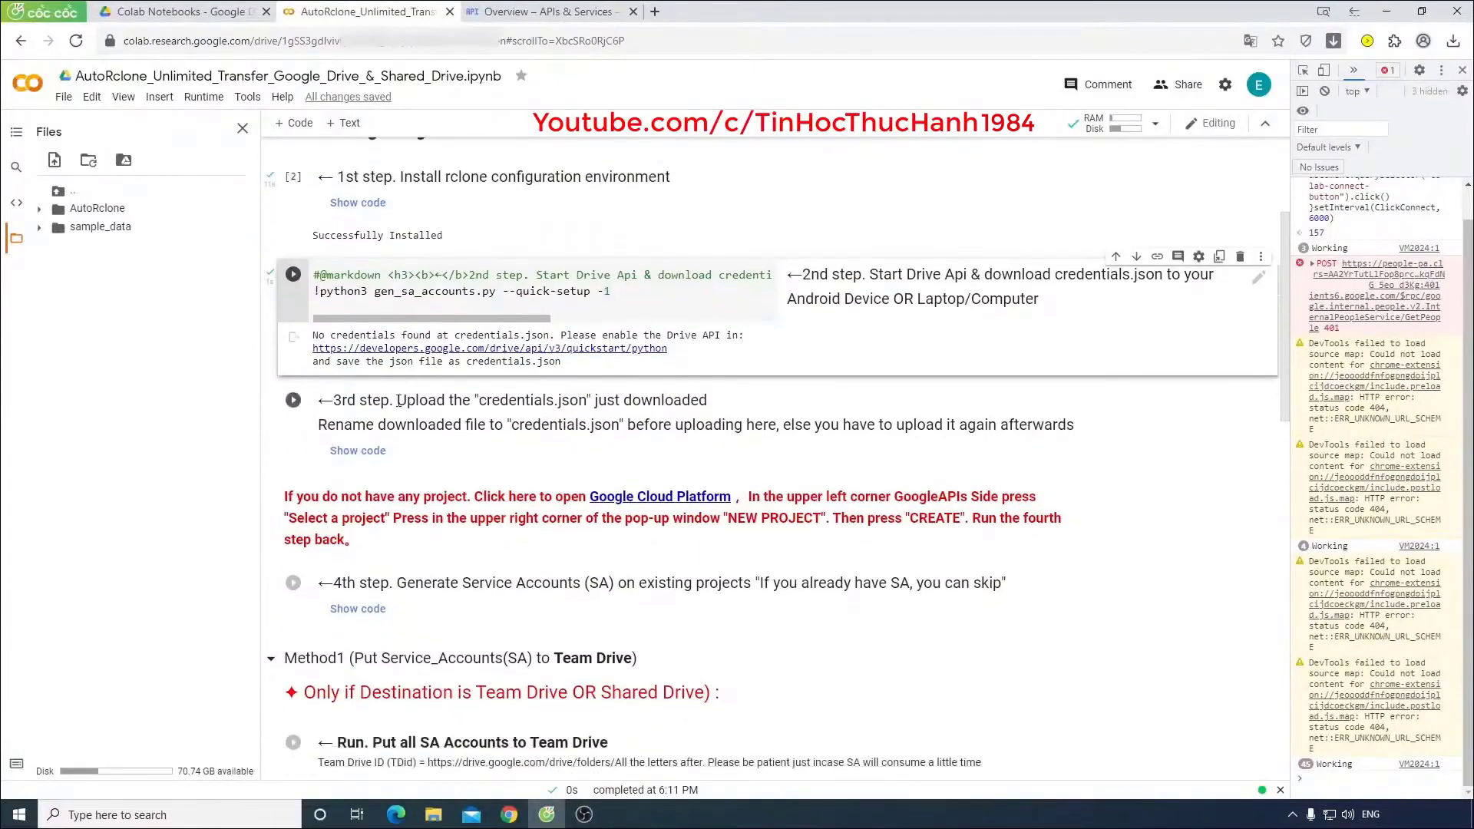
{"action": "right_click", "coordinate": [622, 307]}
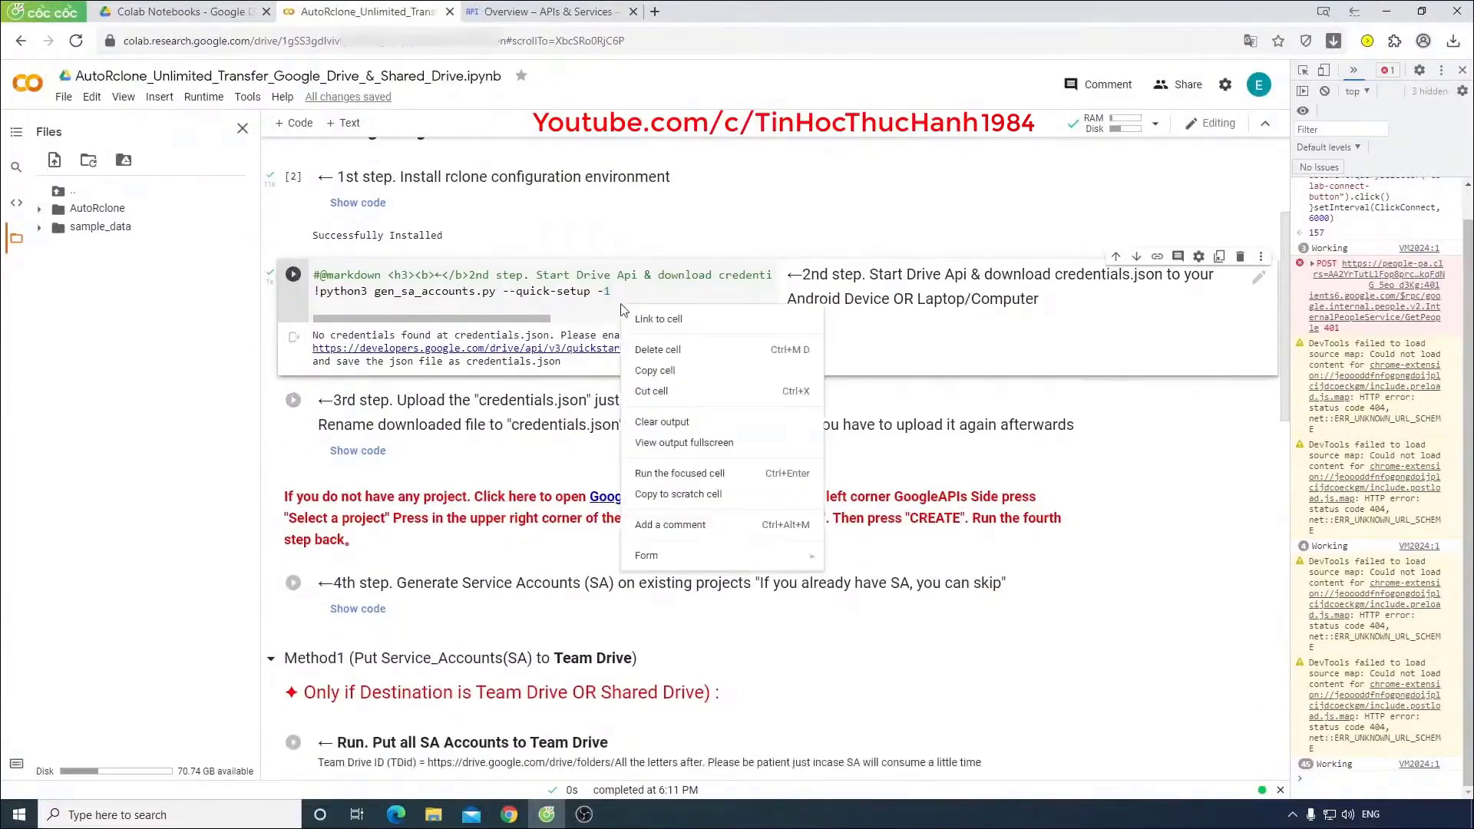
{"action": "left_click", "coordinate": [661, 422]}
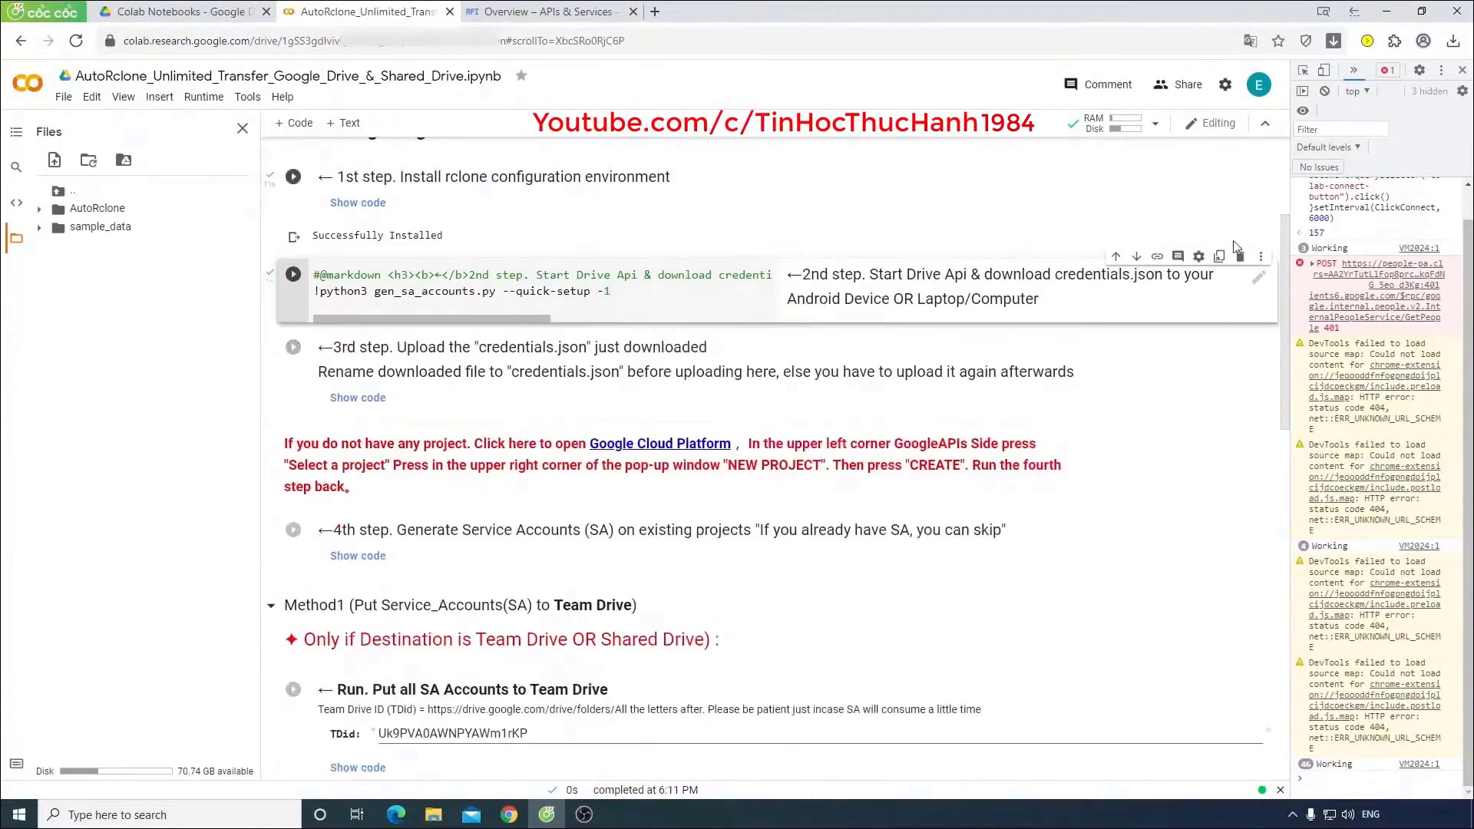
{"action": "left_click", "coordinate": [1262, 258]}
{"action": "mouse_move", "coordinate": [1159, 316]}
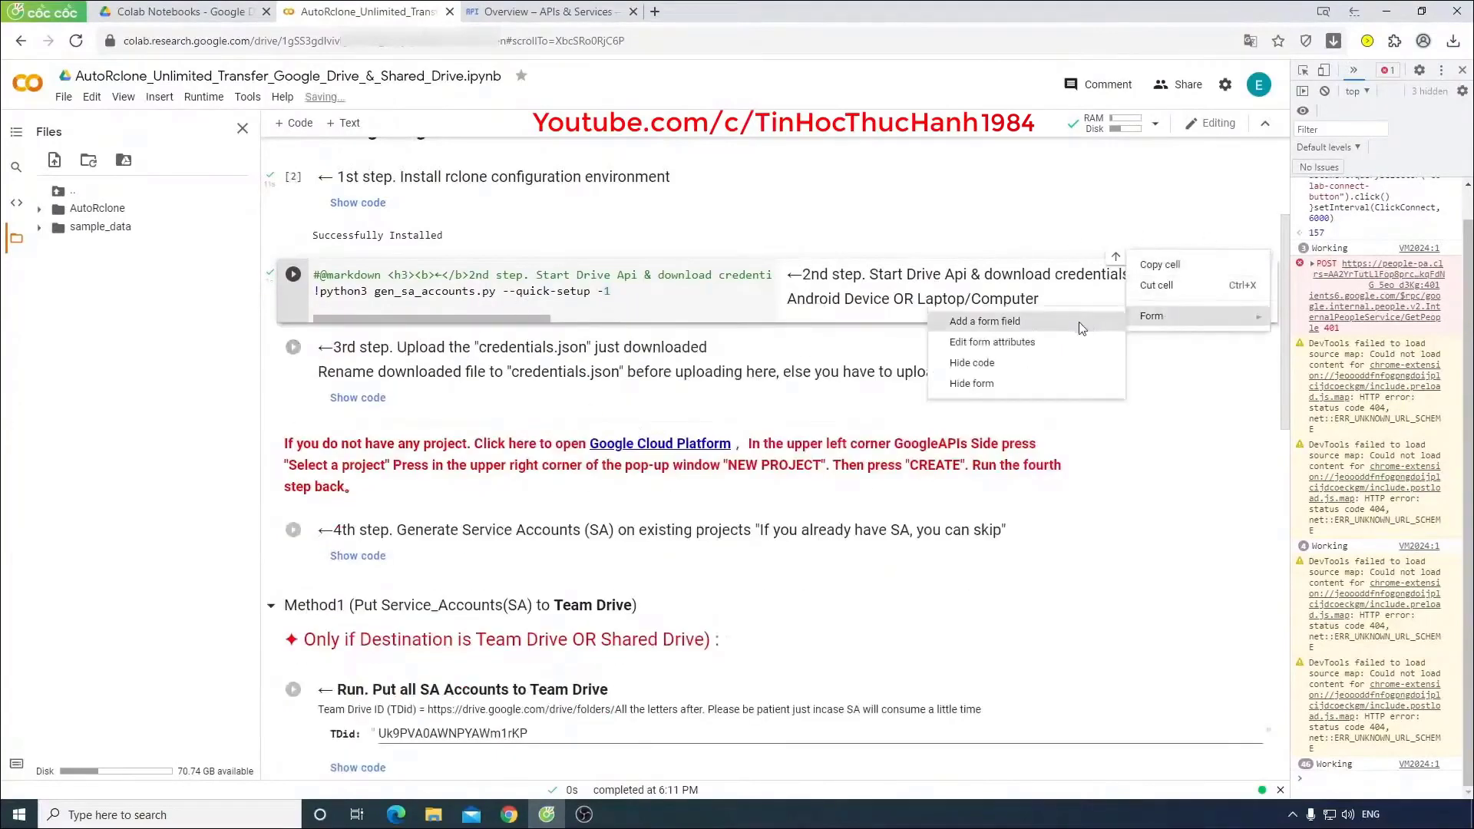
{"action": "left_click", "coordinate": [960, 363]}
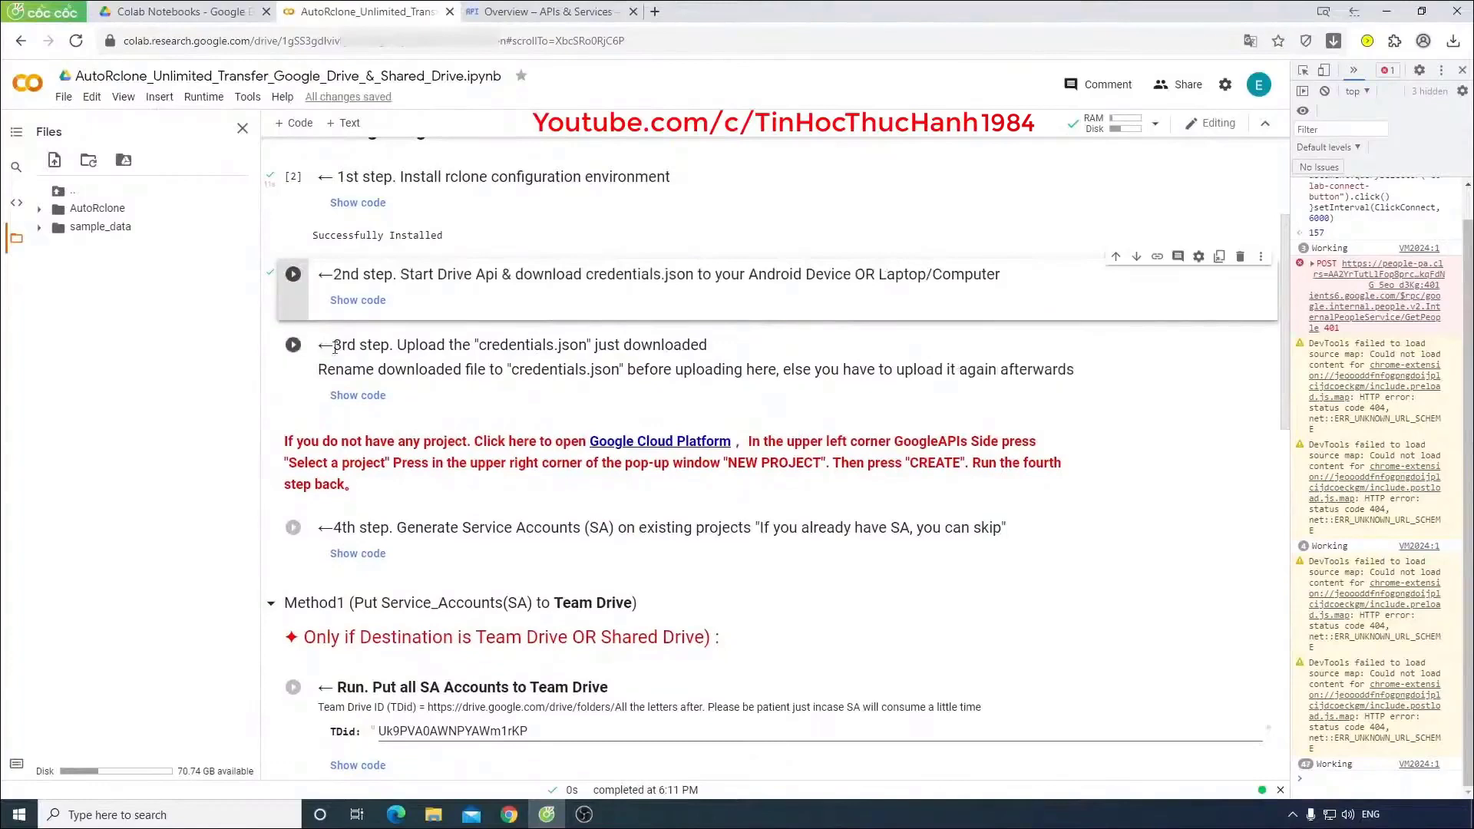
Step: Review the notebook's credentials.json instructions, and start creating credentials in the Google Cloud console with Google Drive API as the chosen API
{"action": "left_click_drag", "start_coordinate": [406, 346], "coordinate": [695, 345]}
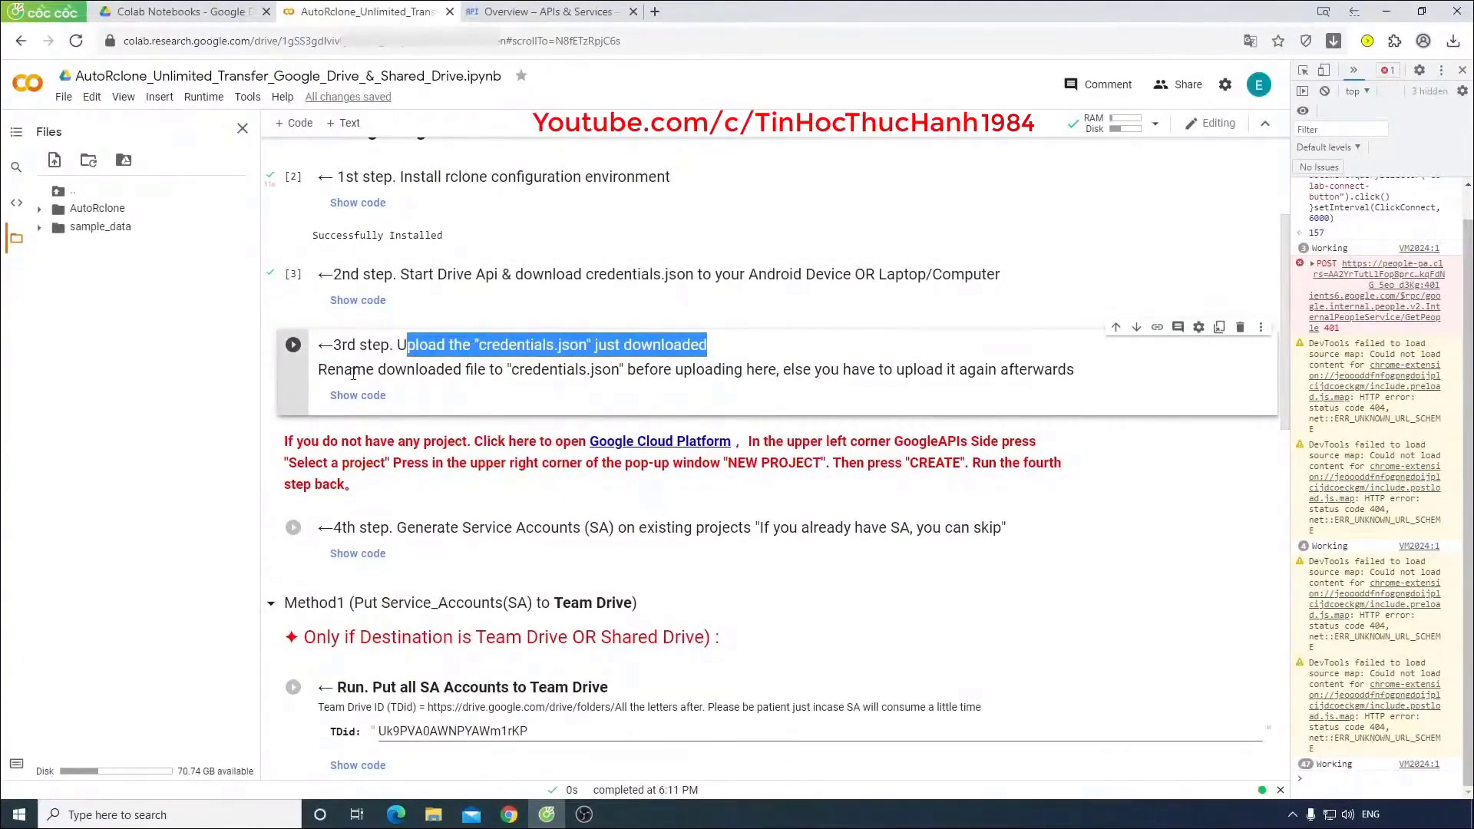
{"action": "left_click_drag", "start_coordinate": [350, 371], "coordinate": [795, 371]}
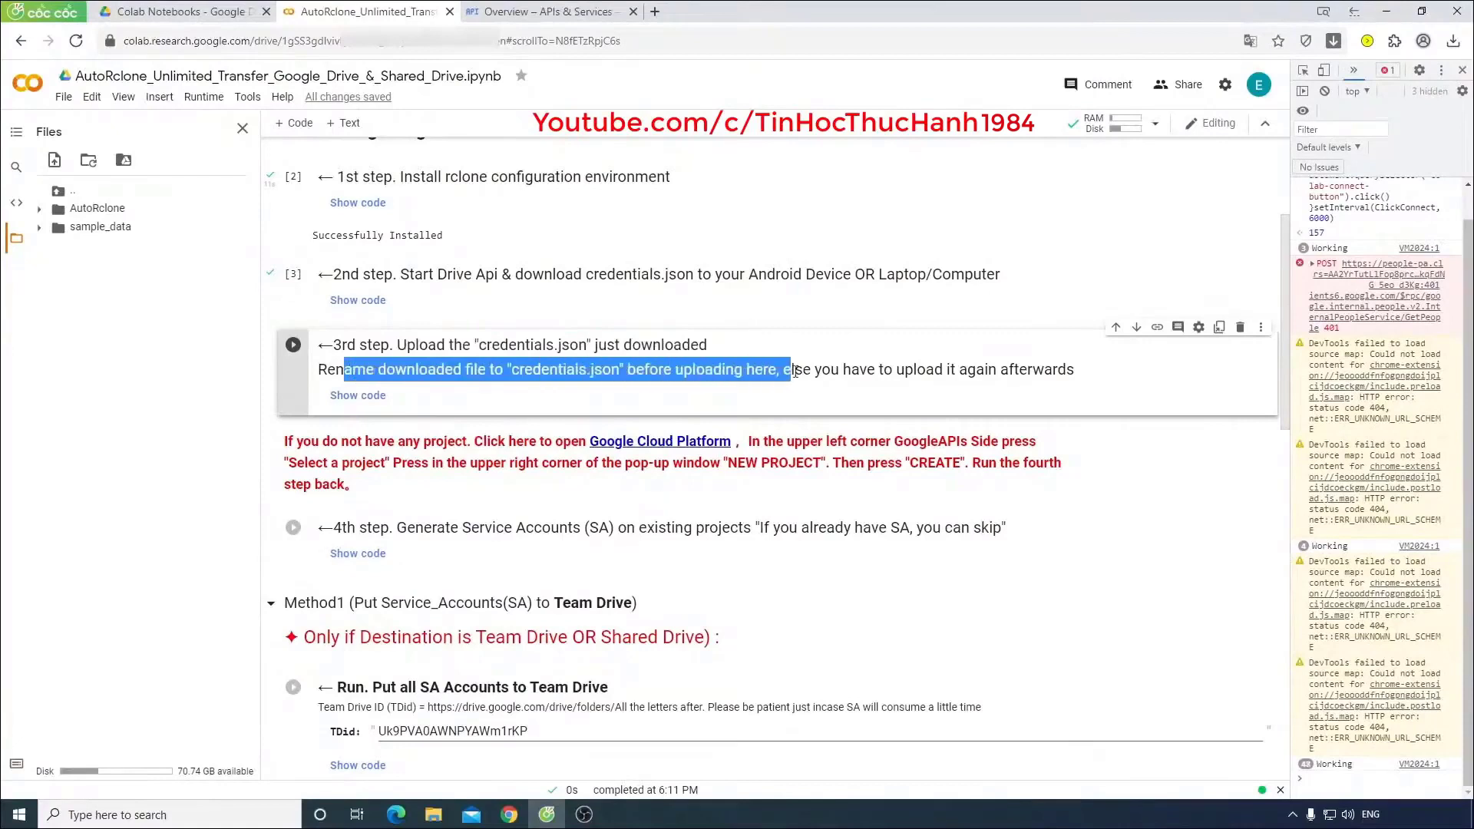
{"action": "left_click", "coordinate": [537, 348]}
{"action": "left_click_drag", "start_coordinate": [555, 275], "coordinate": [887, 274]}
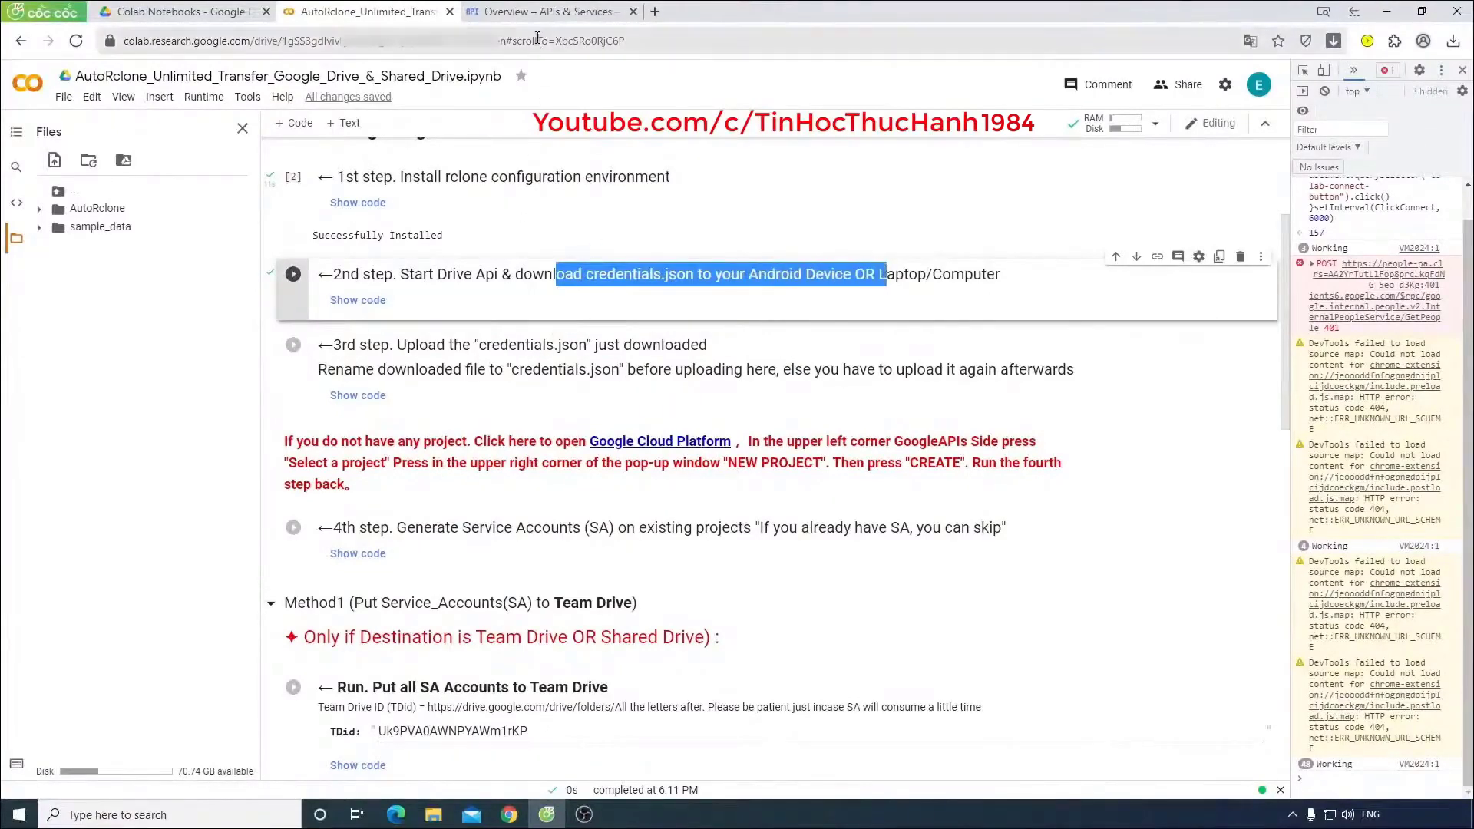
{"action": "left_click", "coordinate": [540, 13]}
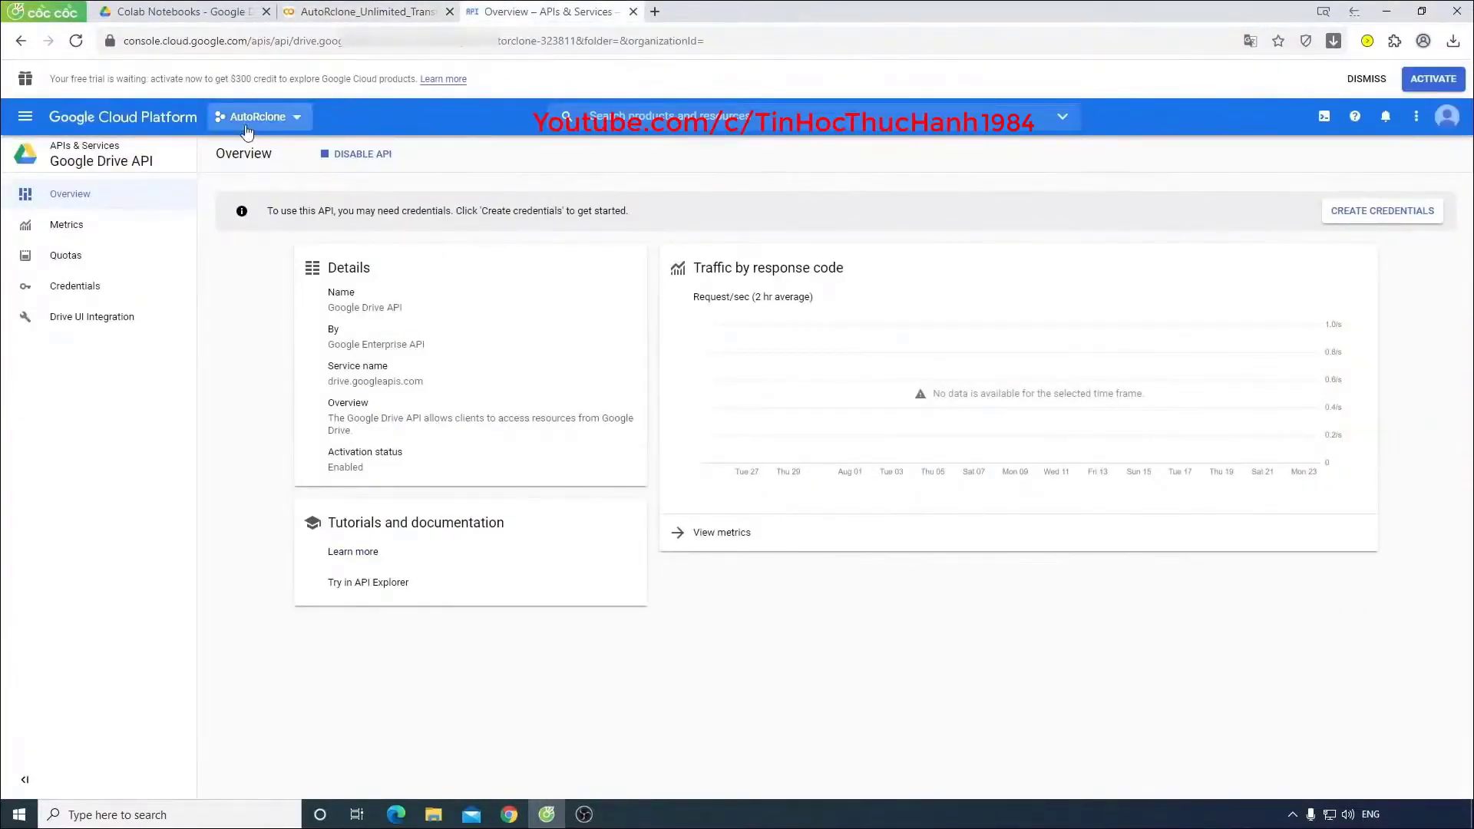
{"action": "left_click", "coordinate": [1379, 215]}
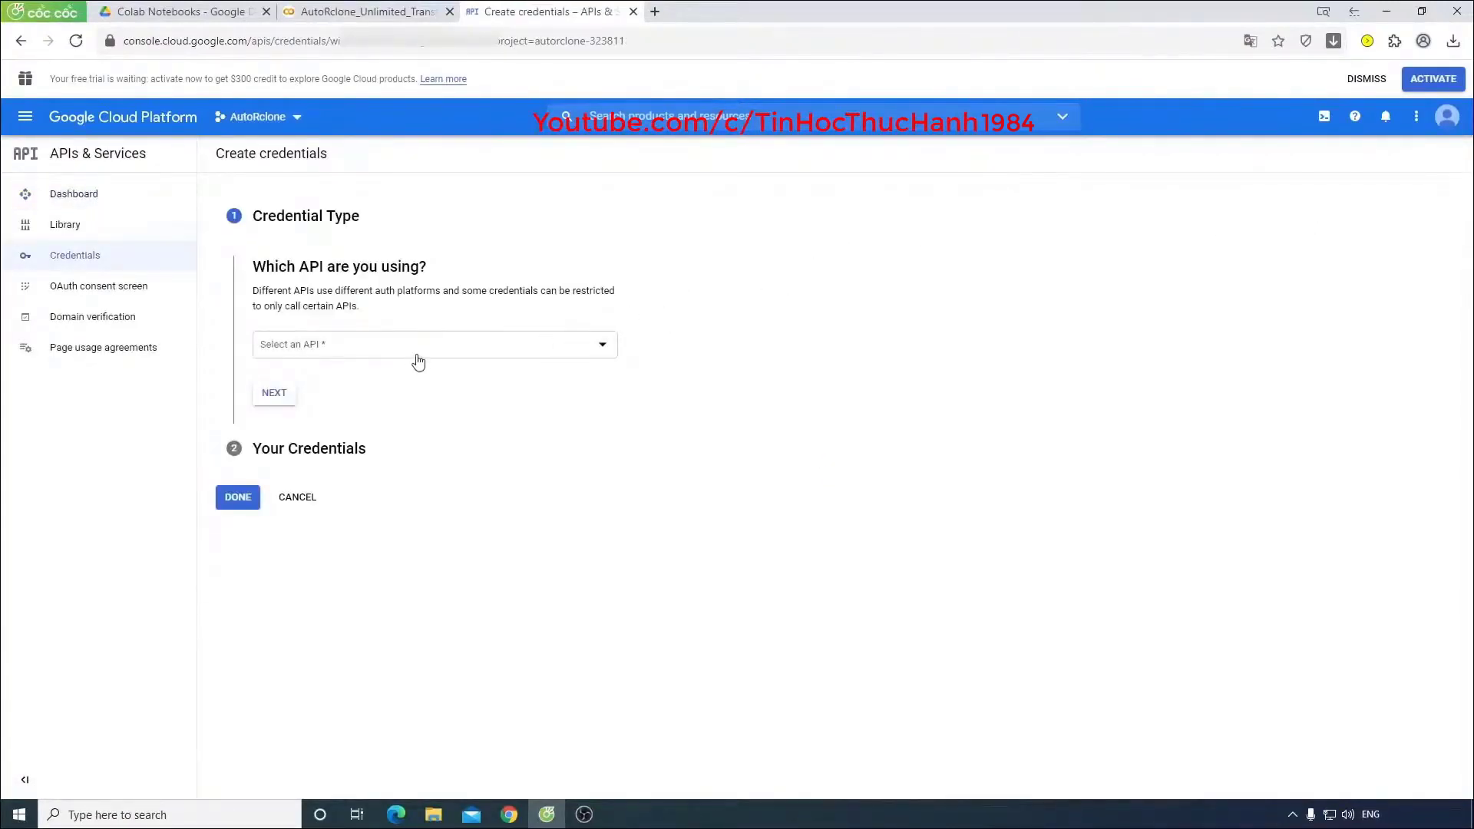
{"action": "left_click", "coordinate": [417, 356]}
{"action": "scroll", "coordinate": [460, 411], "scroll_direction": "down", "scroll_amount": 2}
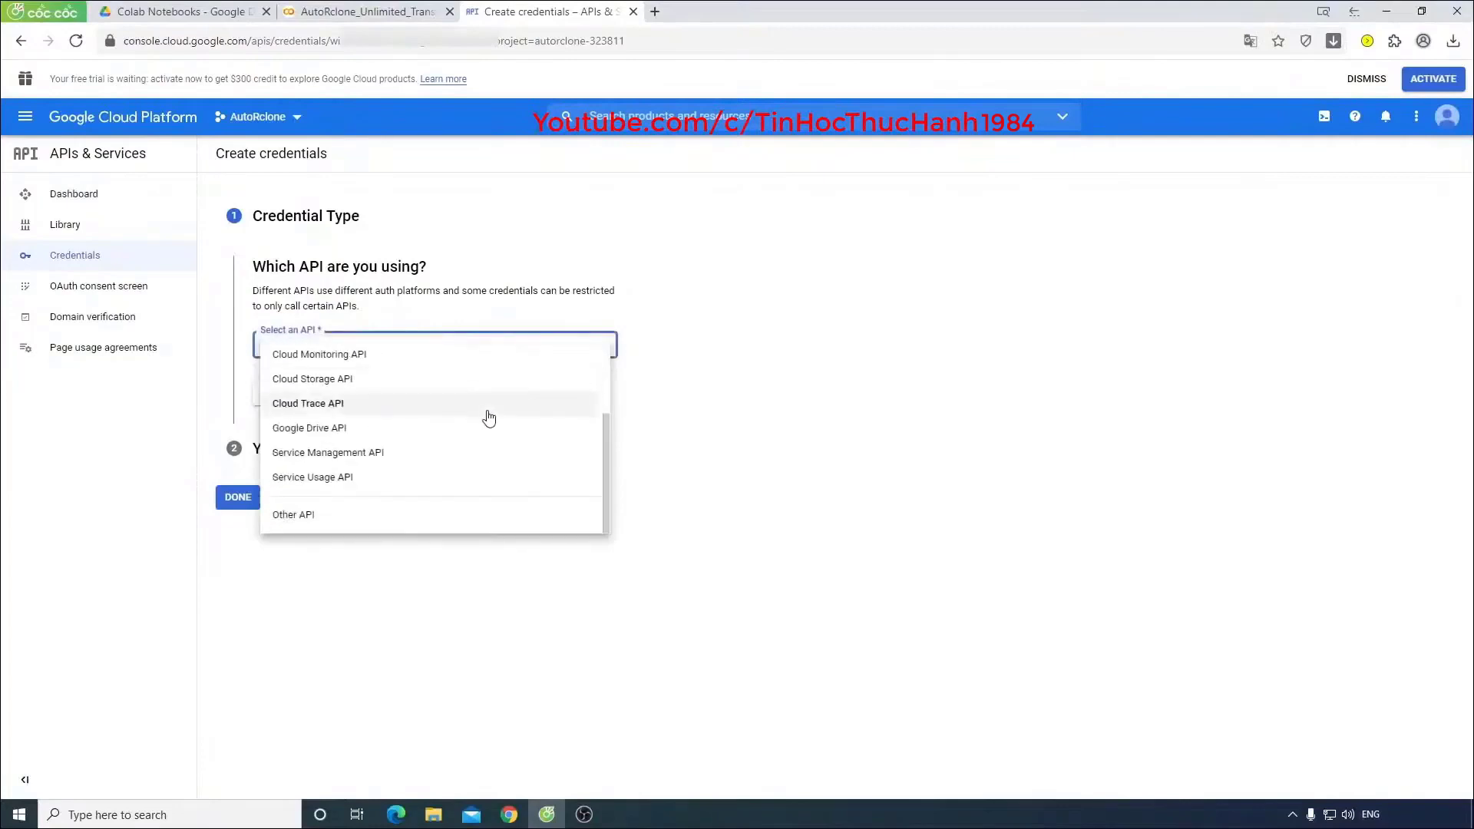
{"action": "left_click", "coordinate": [364, 432]}
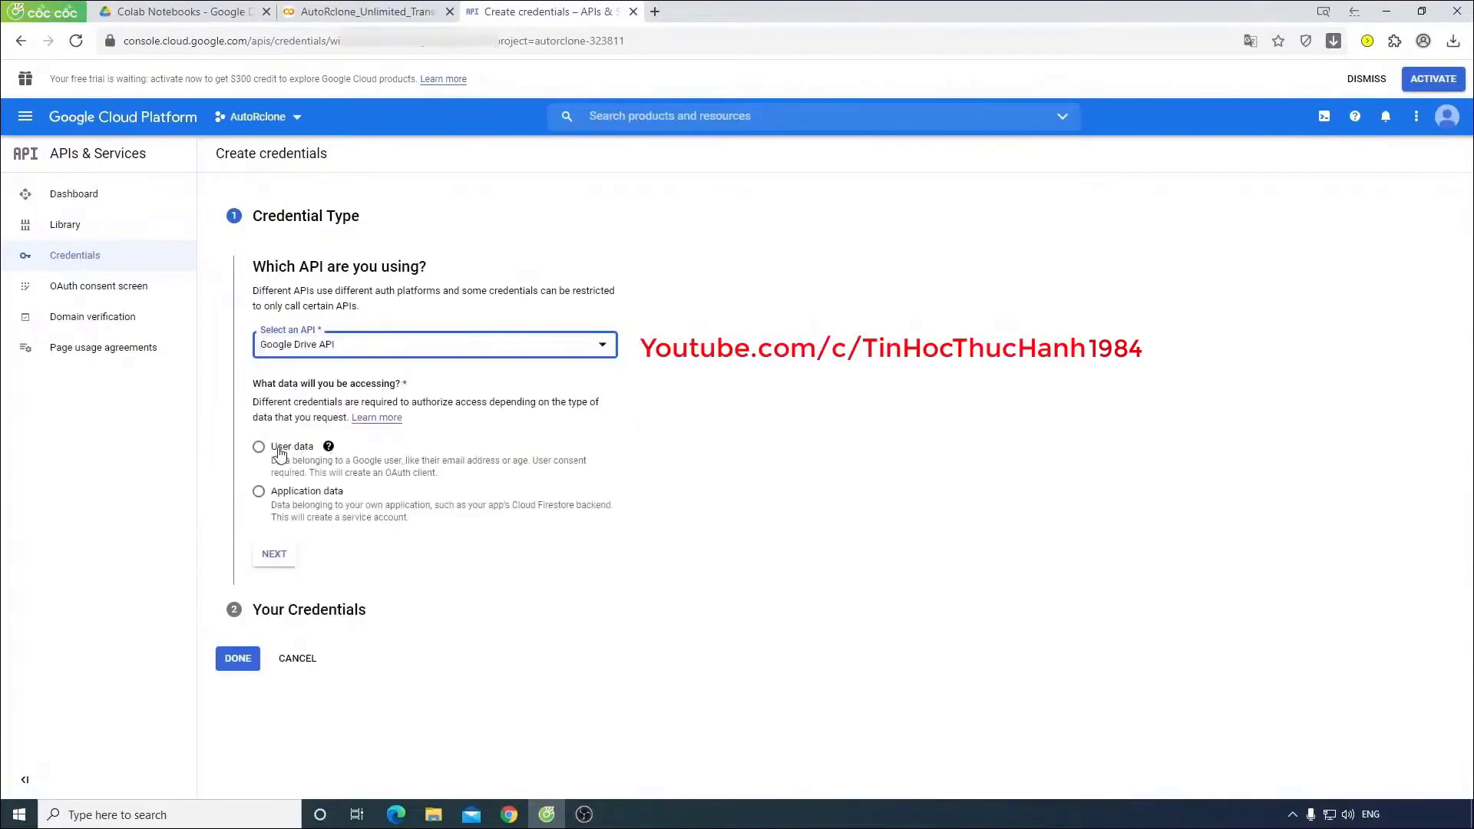
Step: Choose User data as the data the credentials will access, and name the consent screen's app AppAutoRclone
{"action": "left_click", "coordinate": [280, 454]}
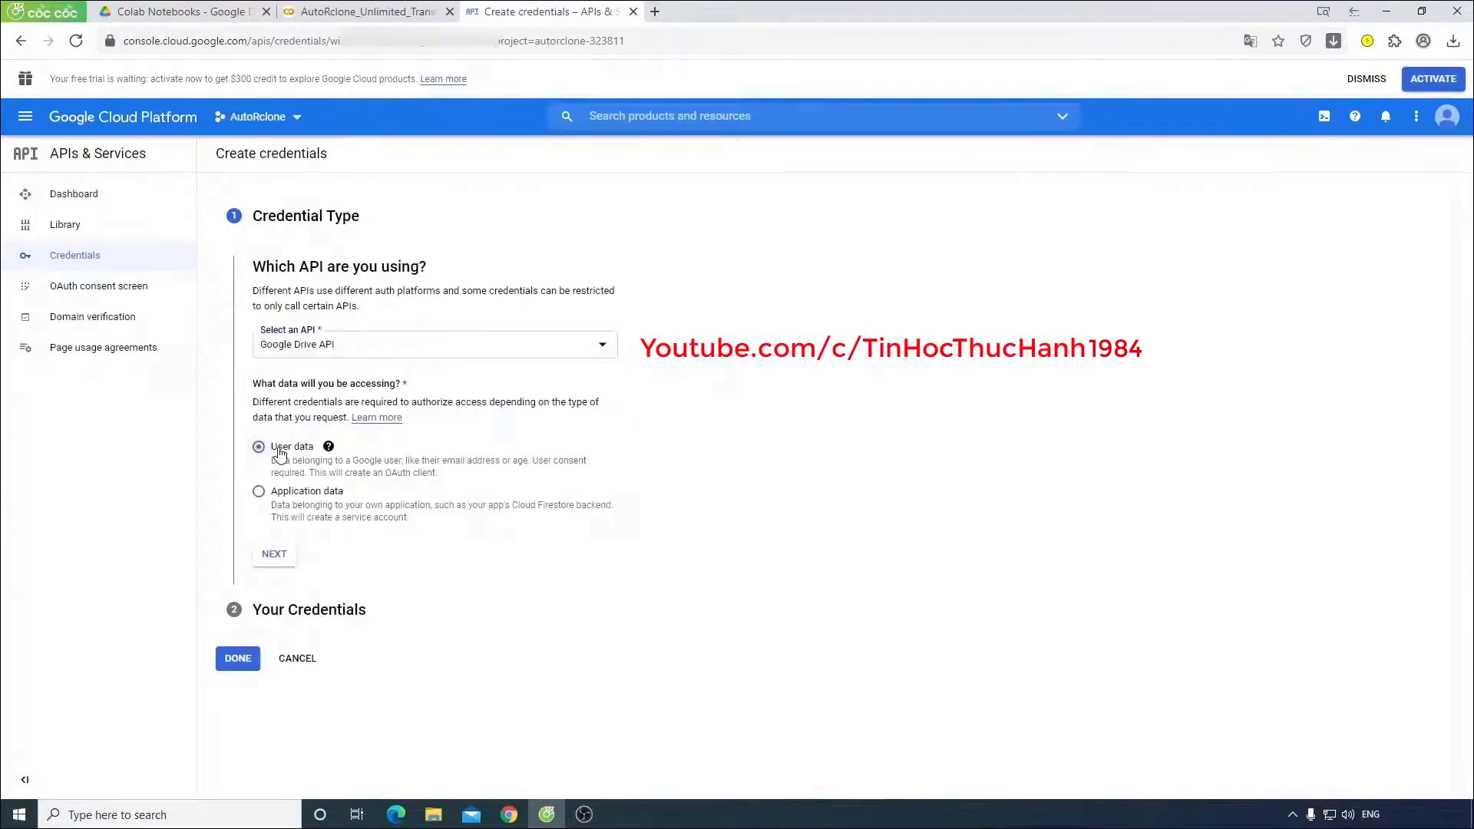
{"action": "left_click", "coordinate": [272, 556]}
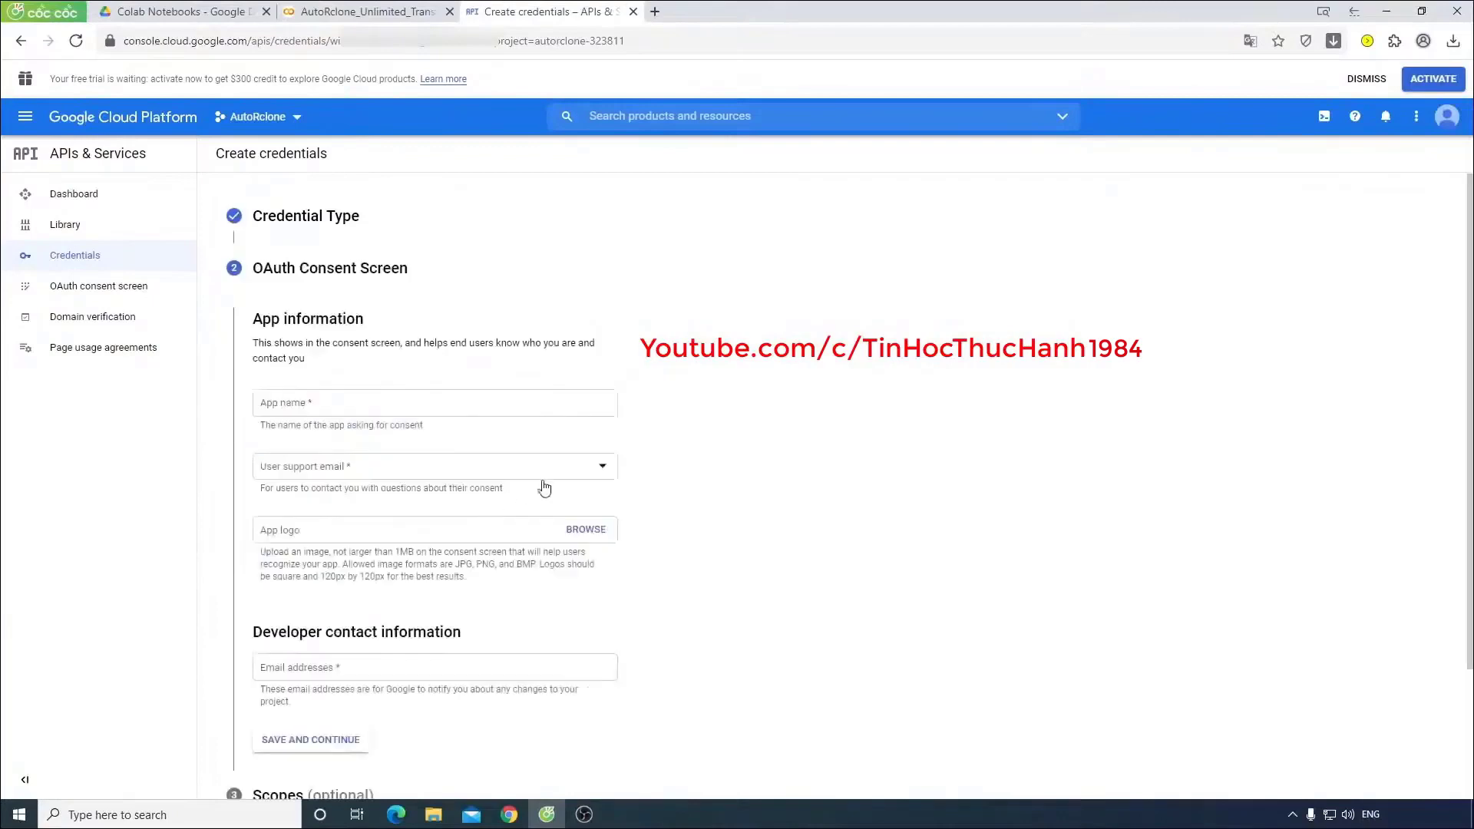
{"action": "left_click", "coordinate": [436, 413]}
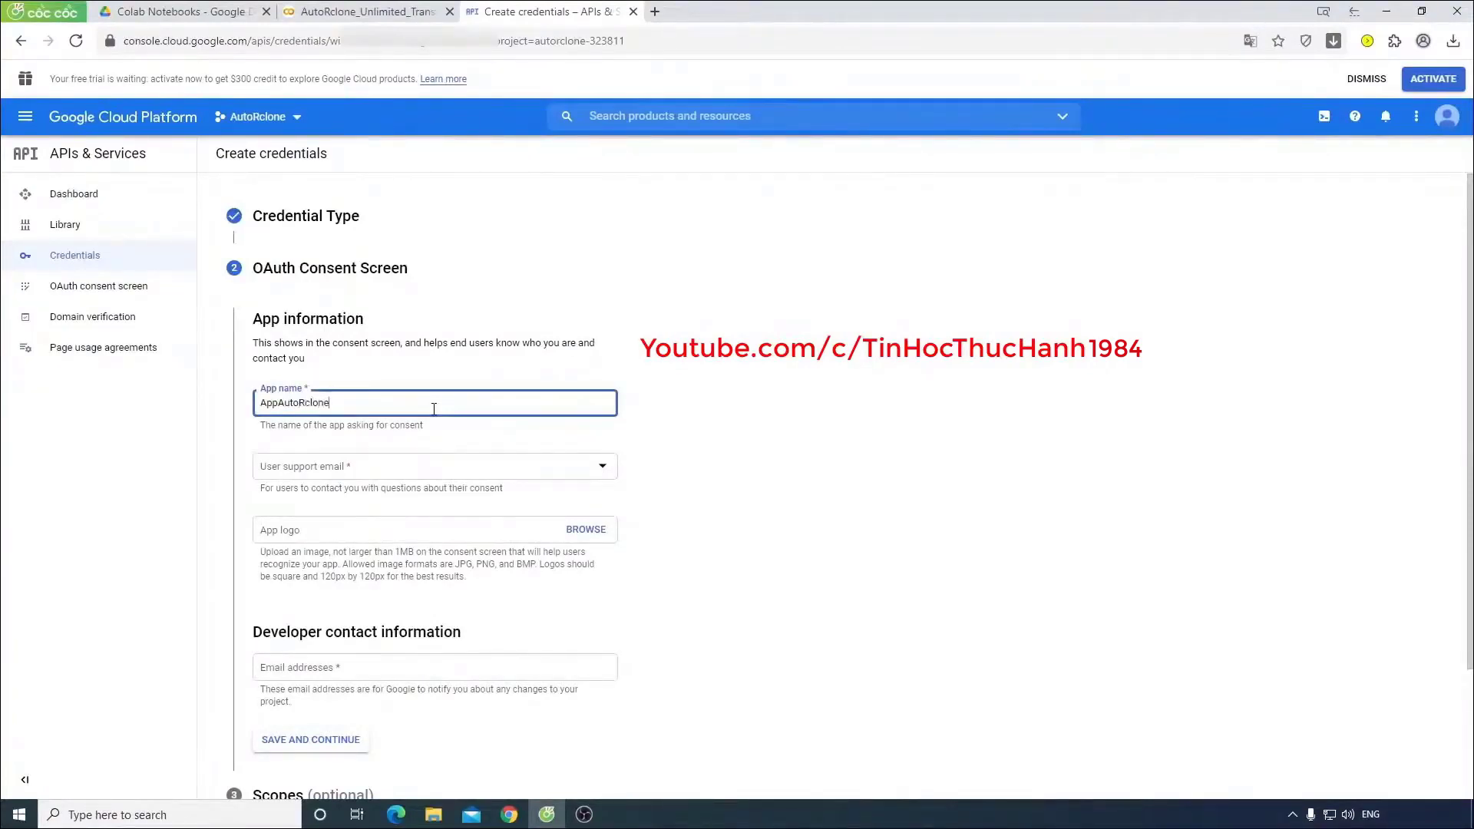
Step: Select the account's address as user support email, enter it as the developer contact email, and save the consent screen
{"action": "left_click", "coordinate": [383, 478]}
{"action": "left_click", "coordinate": [382, 481]}
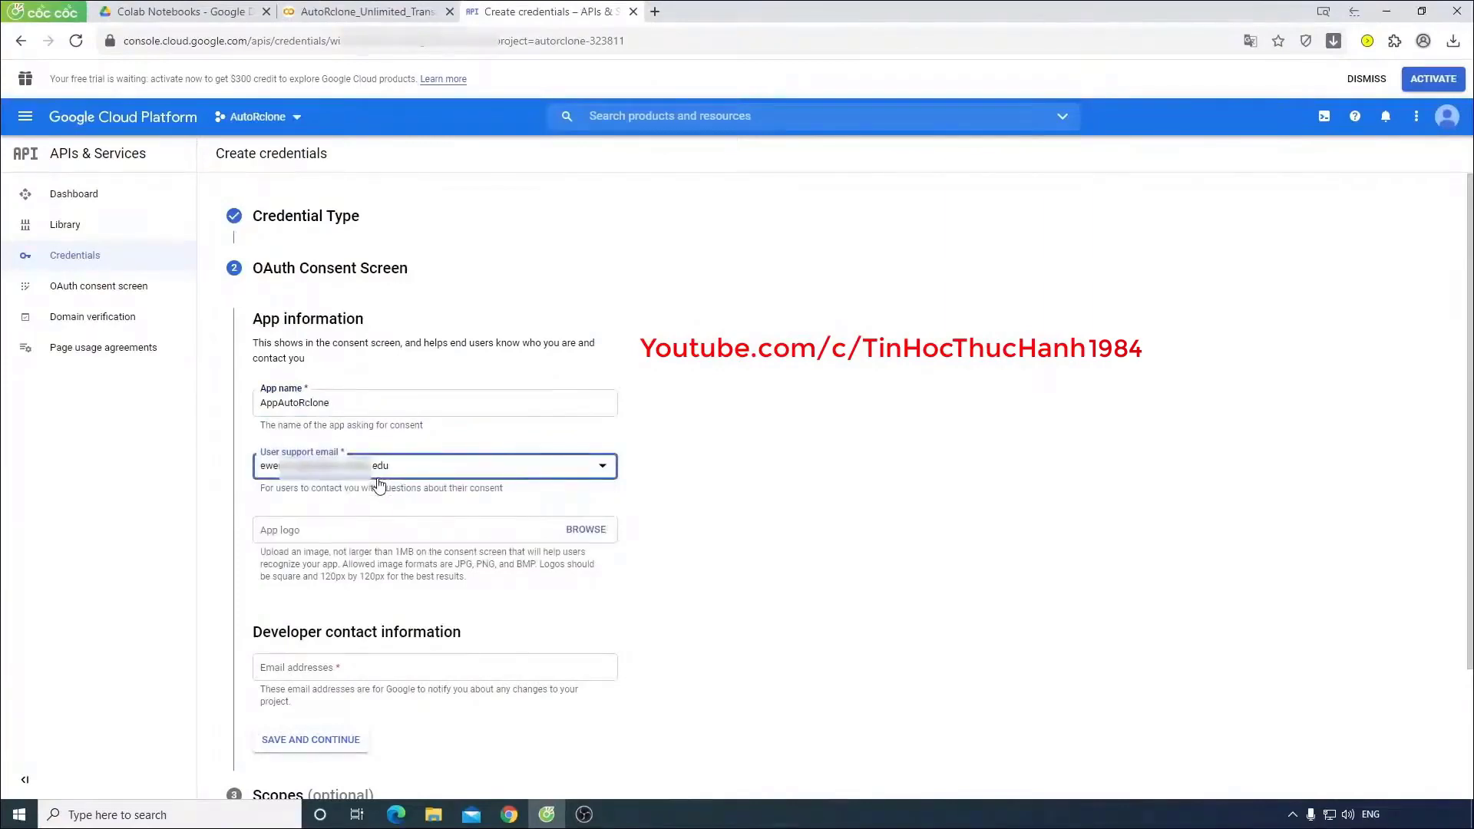
{"action": "scroll", "coordinate": [365, 526], "scroll_direction": "down", "scroll_amount": 2}
{"action": "left_click", "coordinate": [360, 523]}
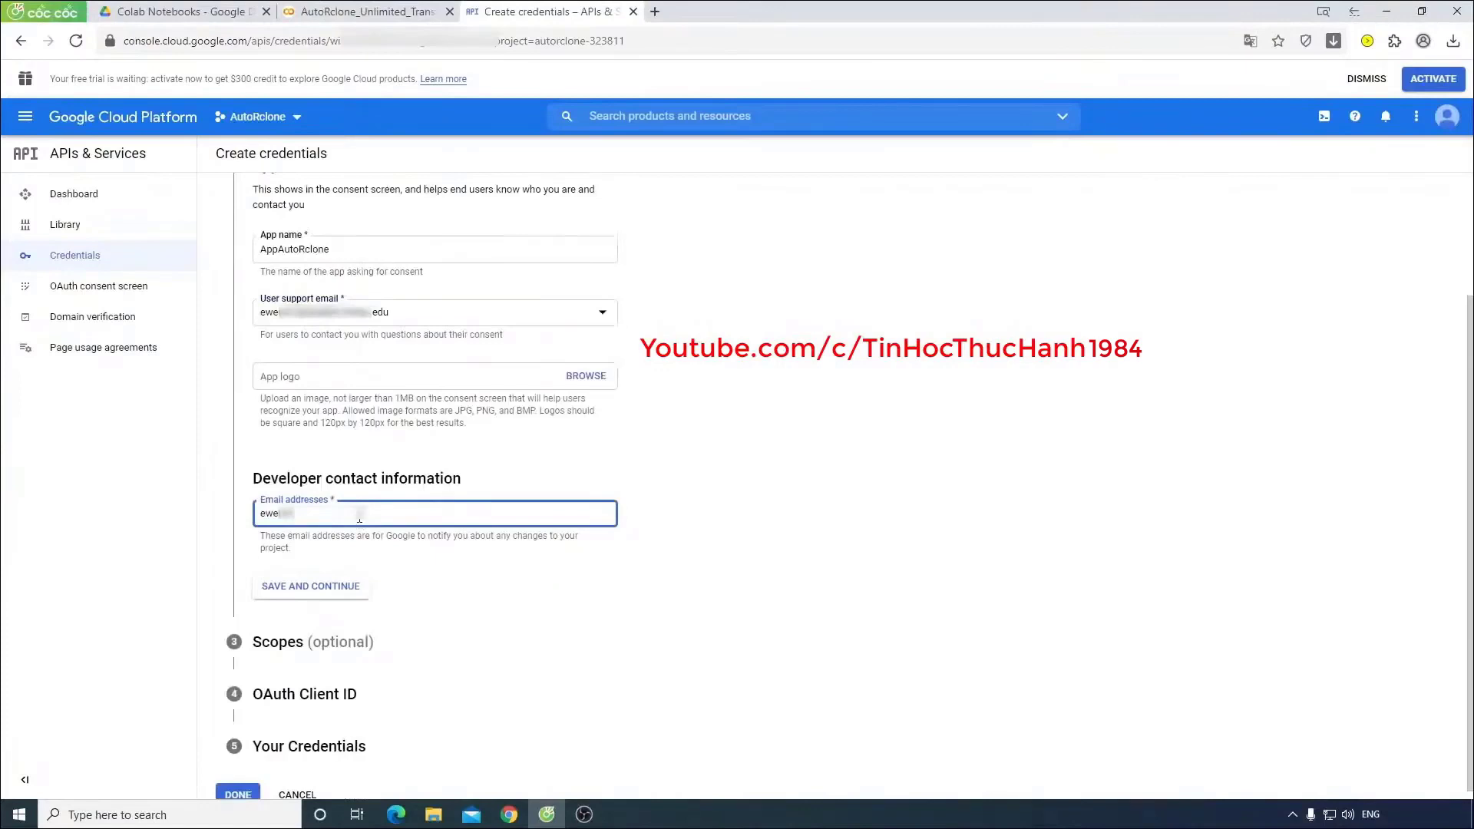
{"action": "type", "text": "eweng"}
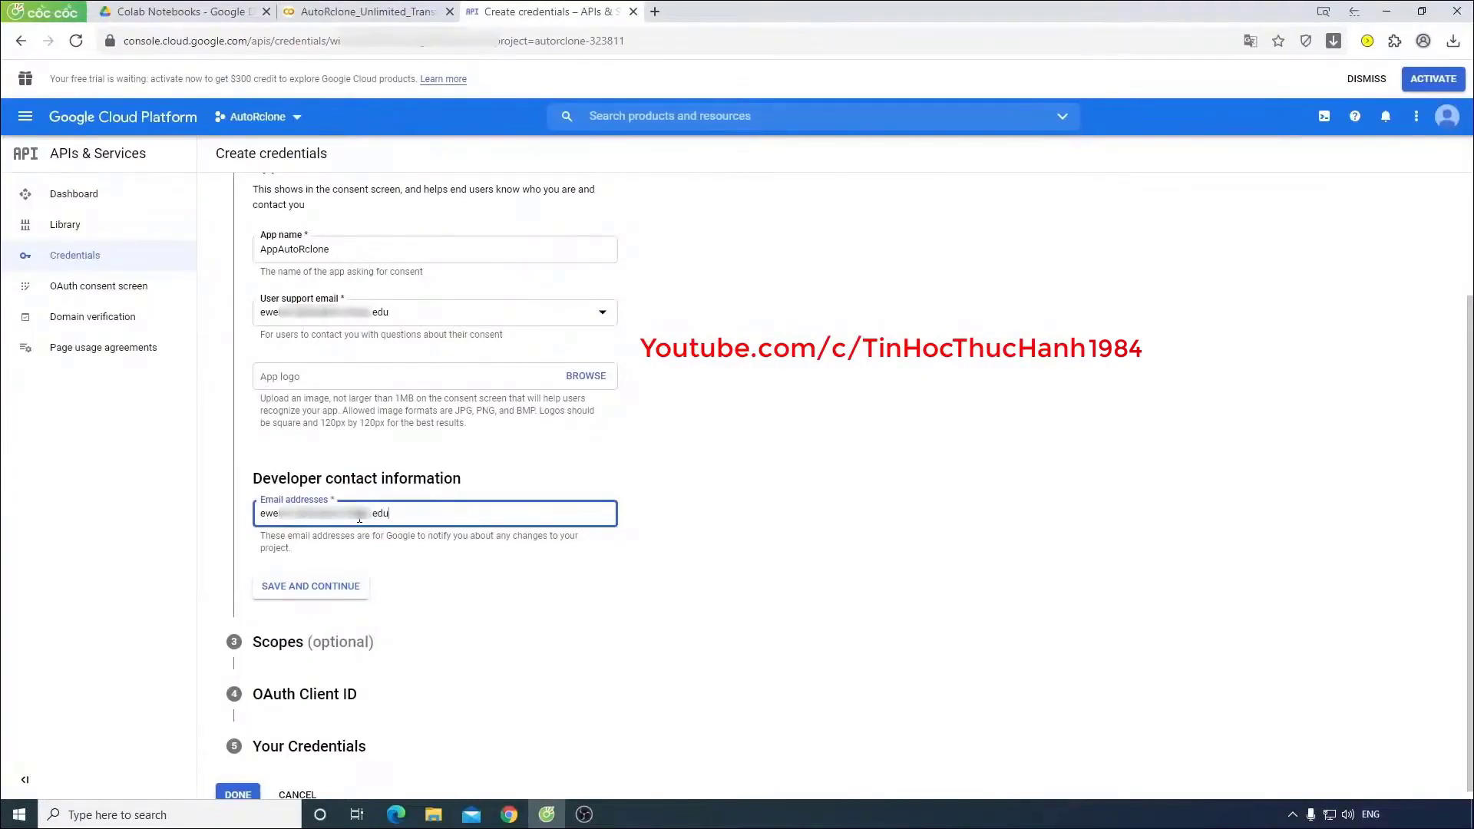
{"action": "left_click", "coordinate": [315, 597]}
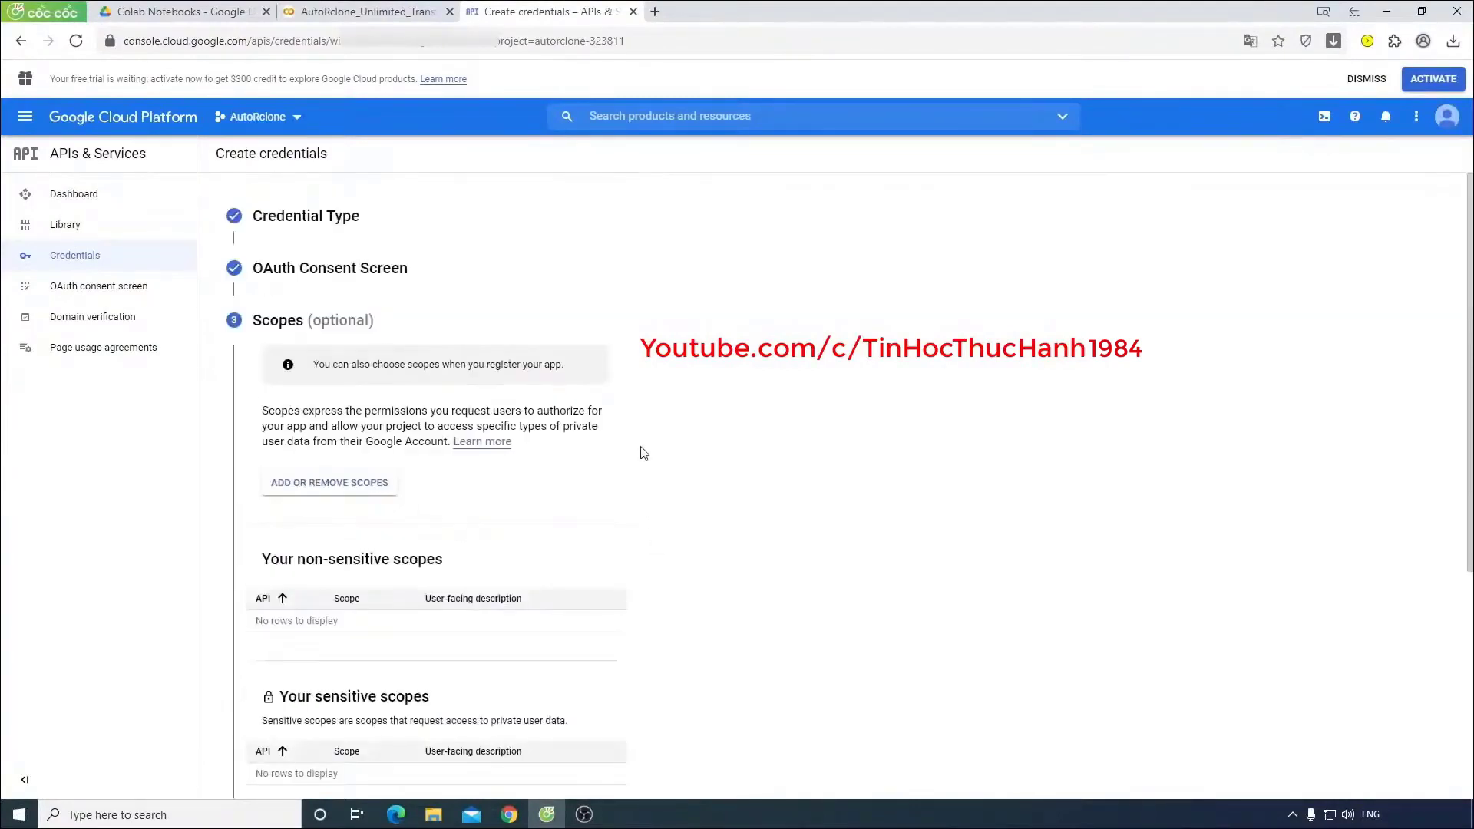
Step: Continue past the optional Scopes stage without adding any scopes
{"action": "double_click", "coordinate": [256, 322]}
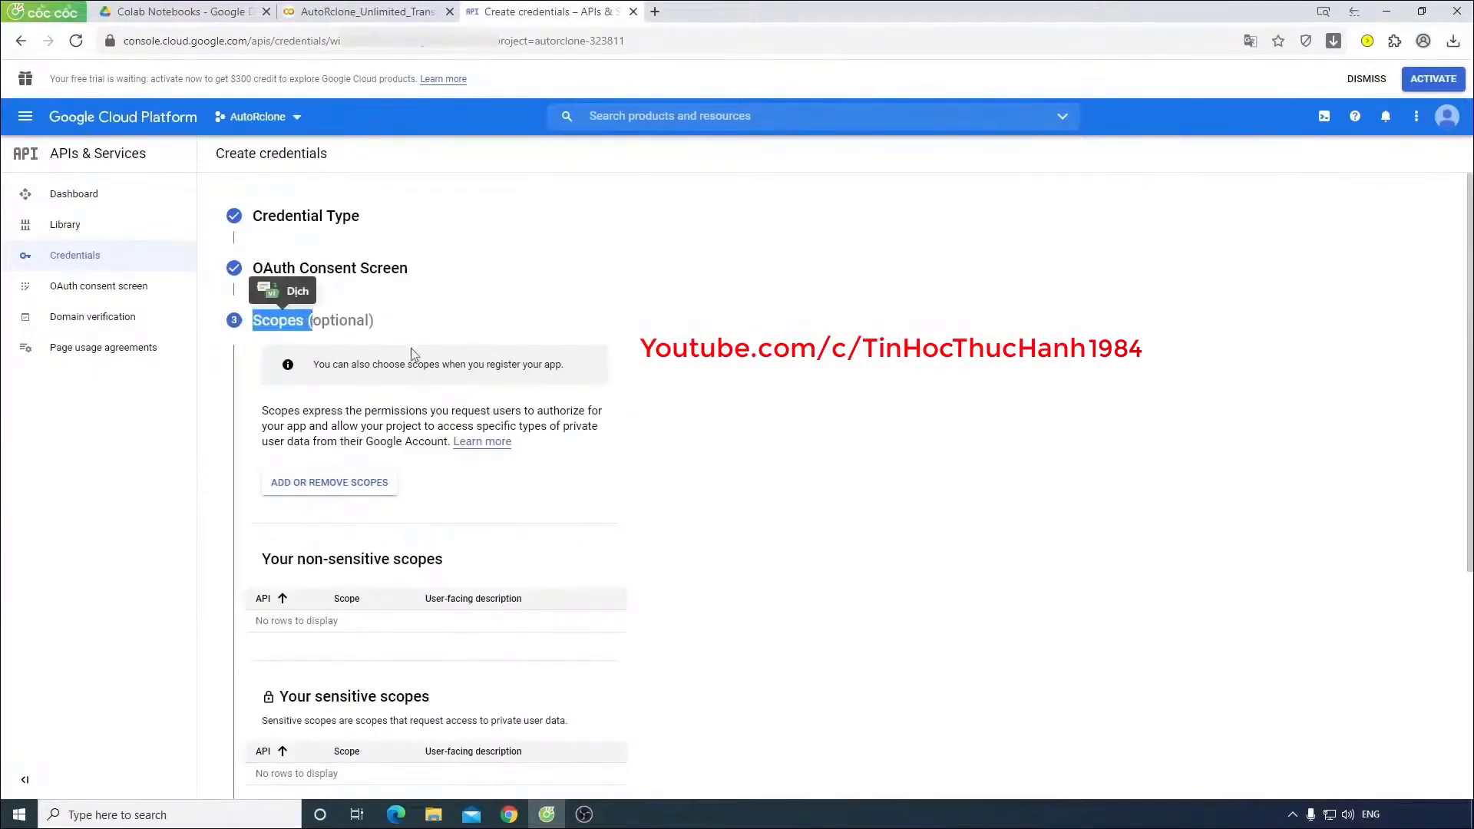
{"action": "left_click", "coordinate": [589, 359]}
{"action": "scroll", "coordinate": [642, 407], "scroll_direction": "down", "scroll_amount": 5}
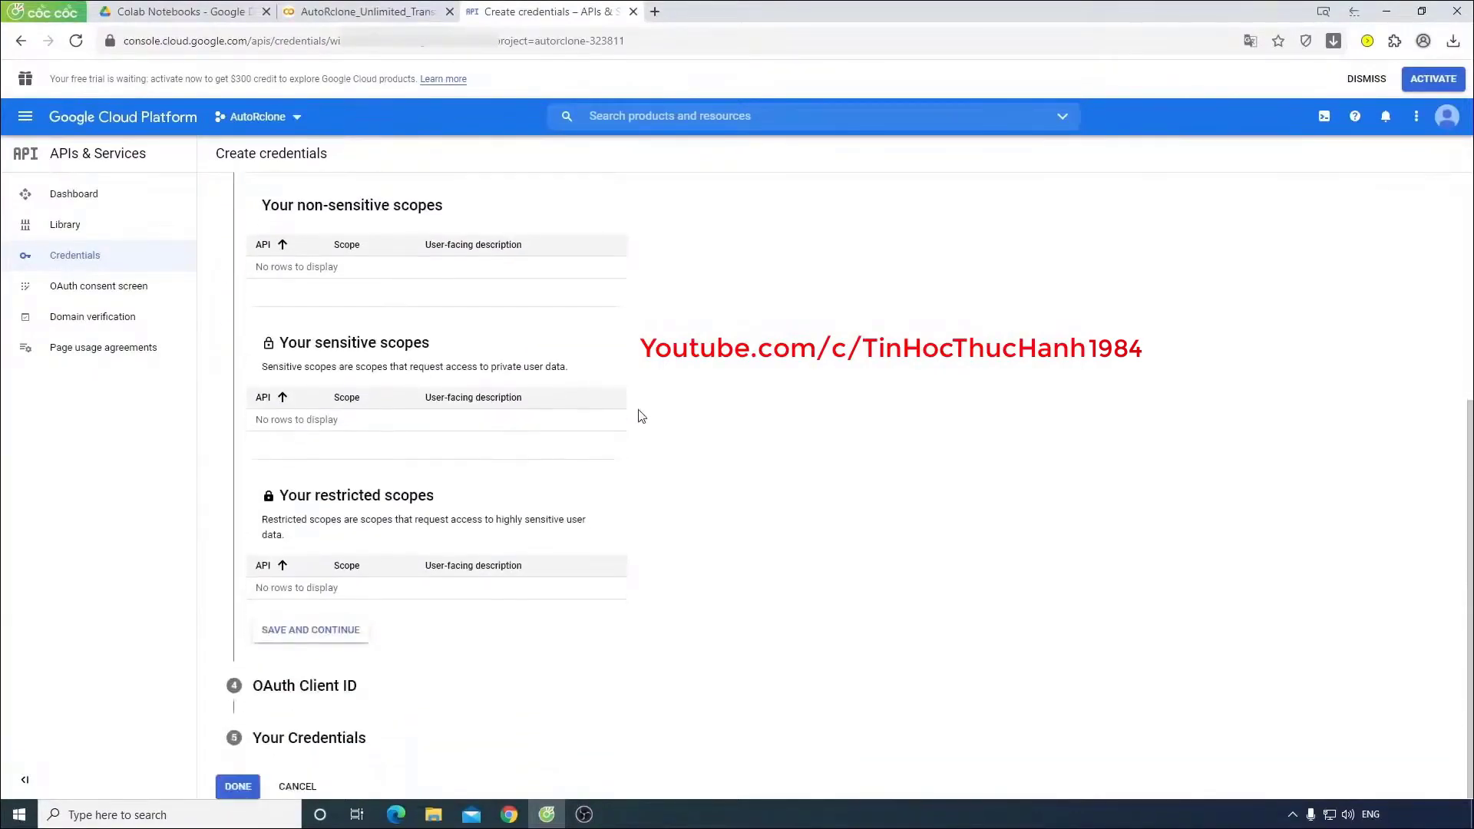
{"action": "left_click", "coordinate": [309, 632]}
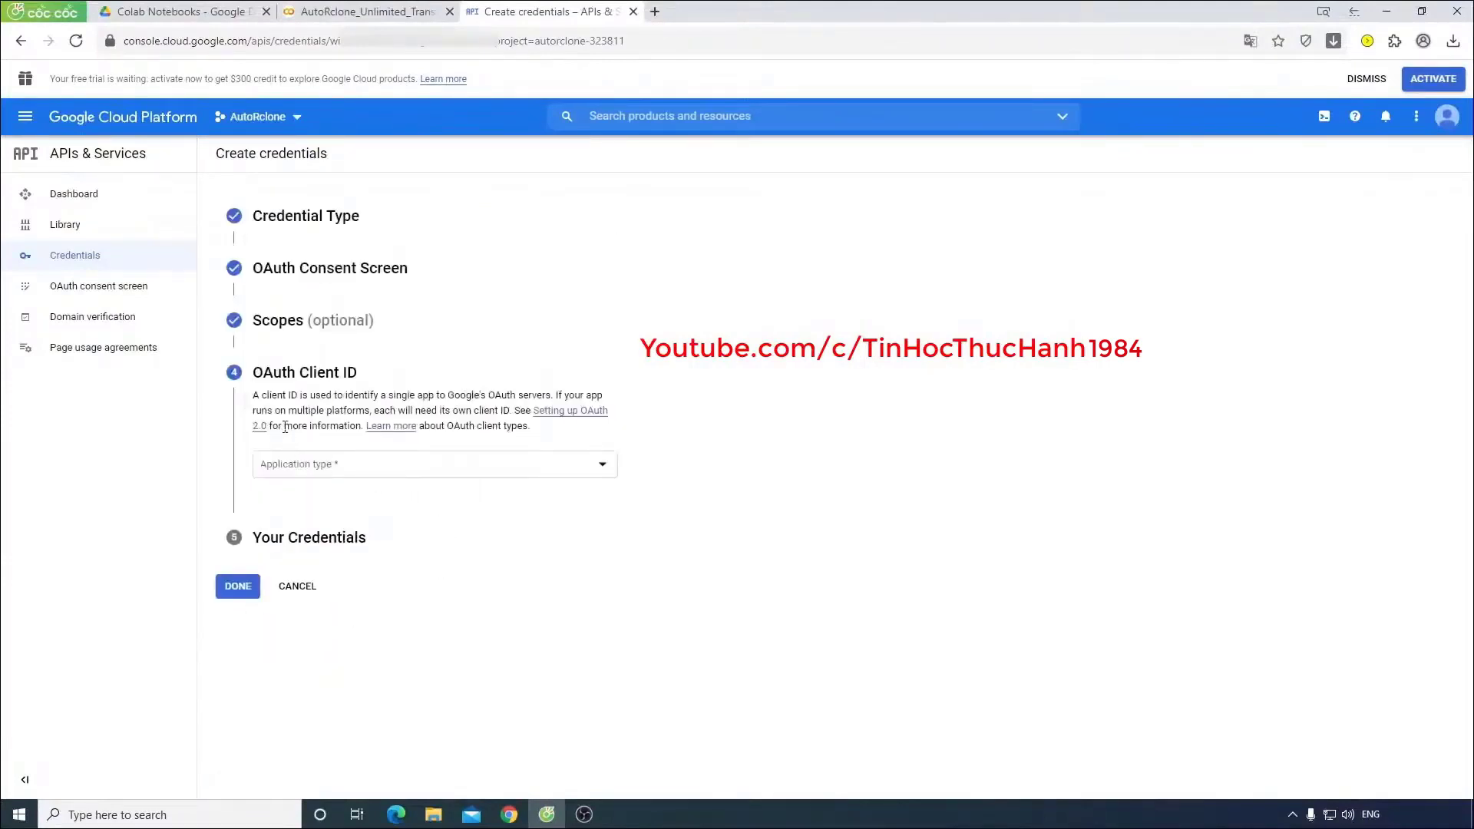
Step: Create an OAuth client ID of application type Desktop app, keeping the default name Desktop client 1
{"action": "left_click", "coordinate": [604, 465]}
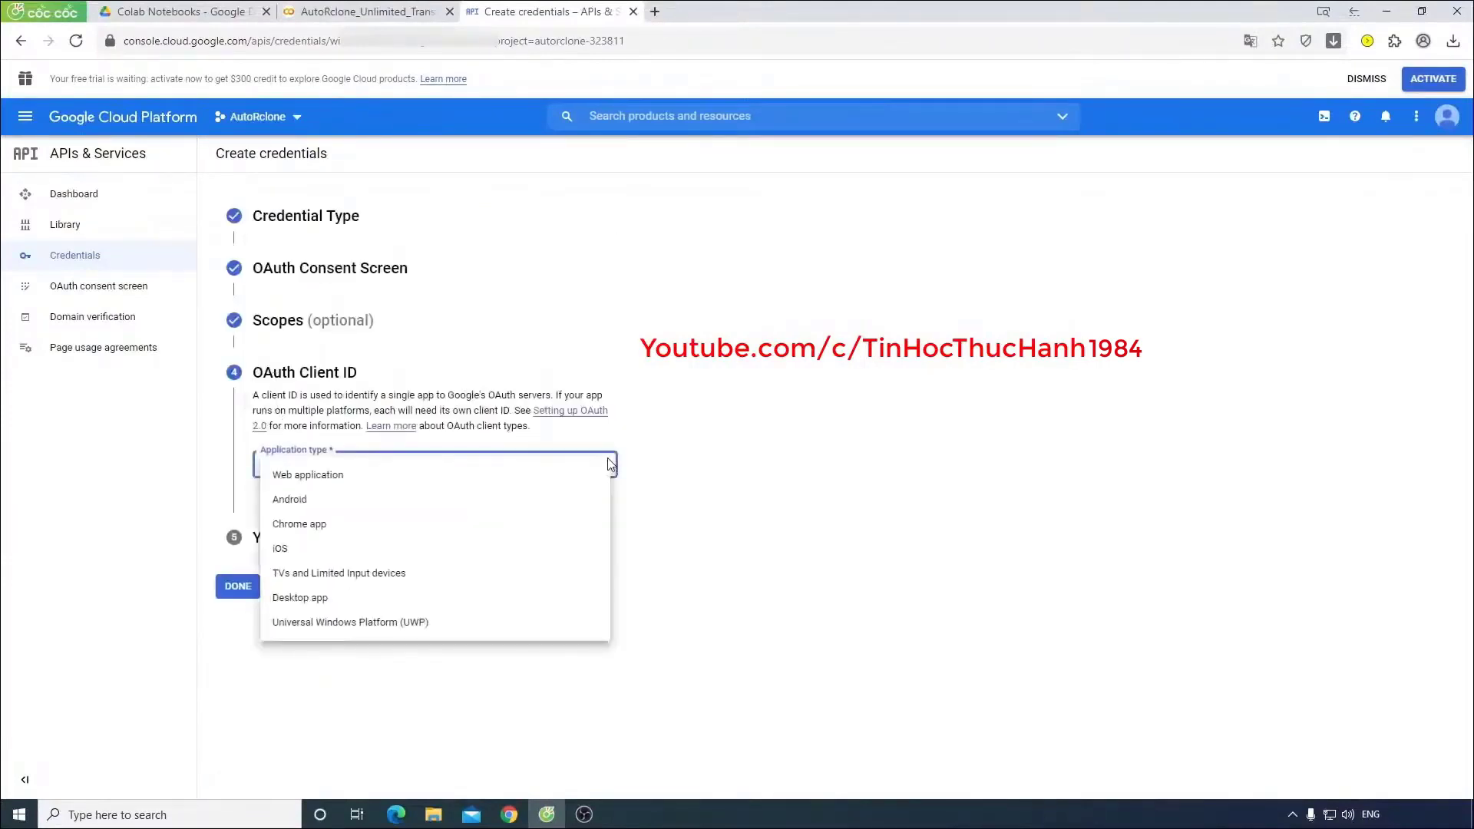
{"action": "left_click", "coordinate": [360, 601]}
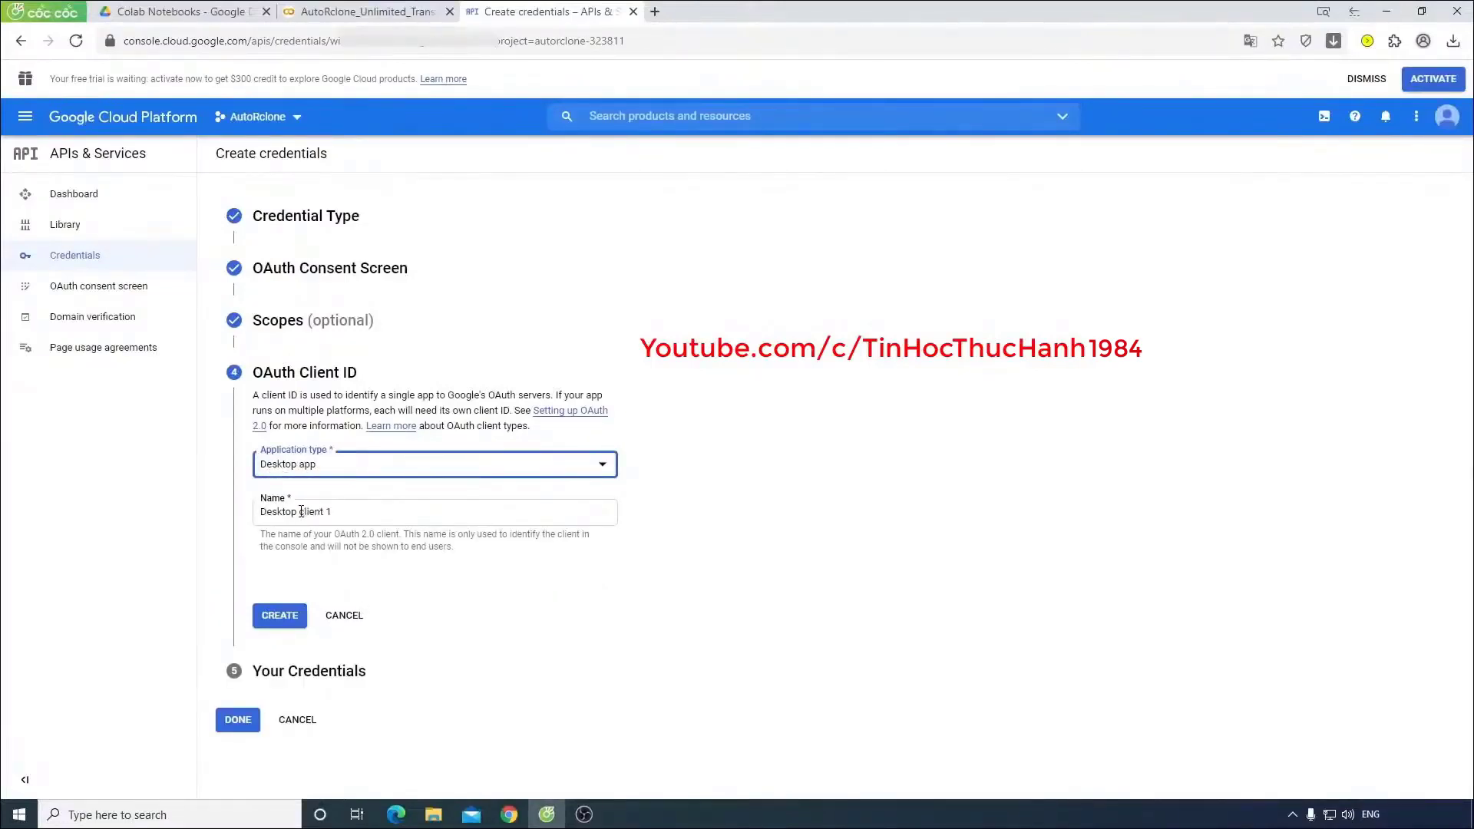
{"action": "left_click", "coordinate": [280, 617]}
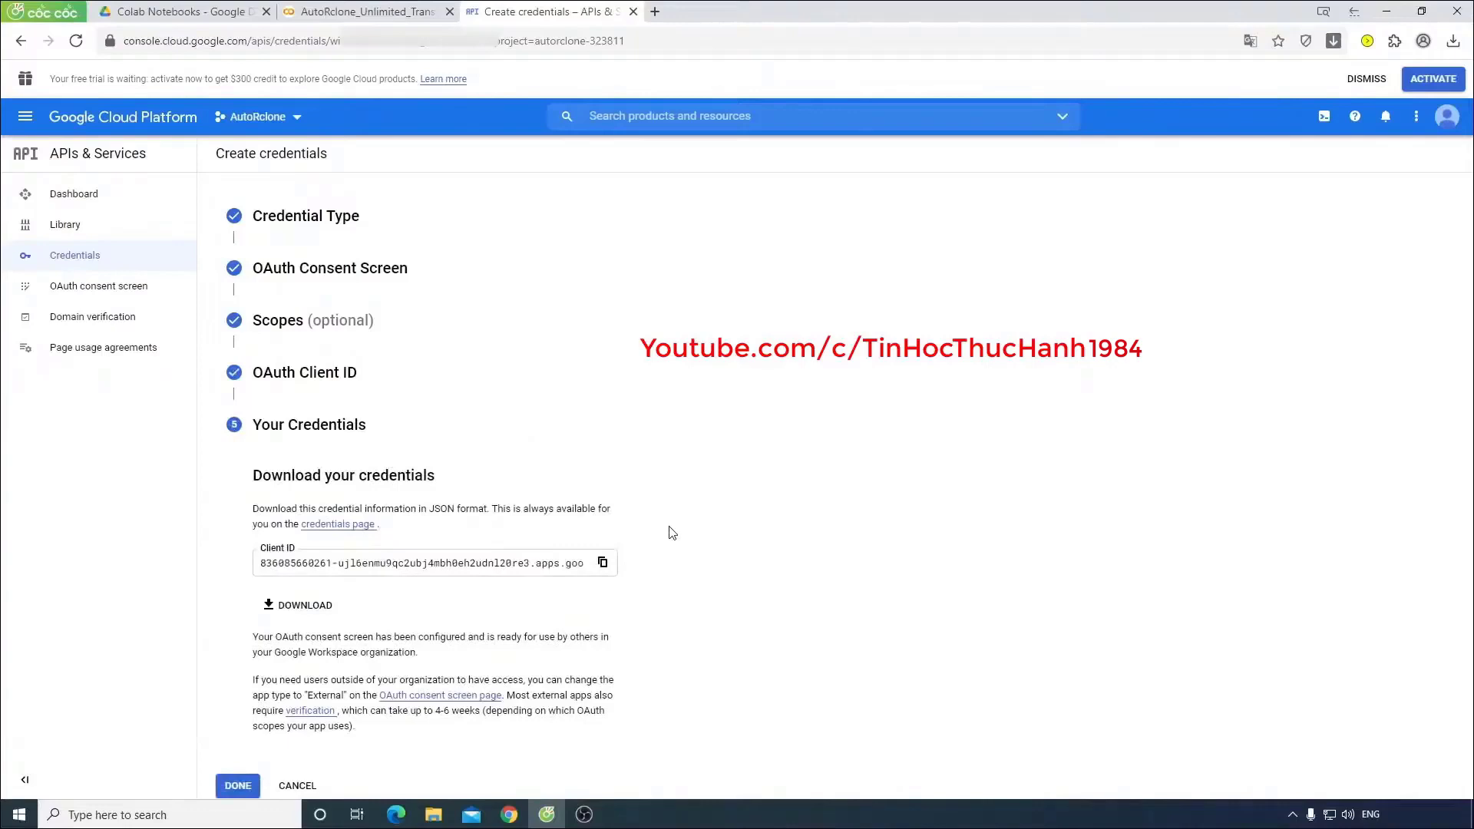
Step: Download the new credentials as a JSON file and show it in the Downloads folder
{"action": "left_click", "coordinate": [297, 605]}
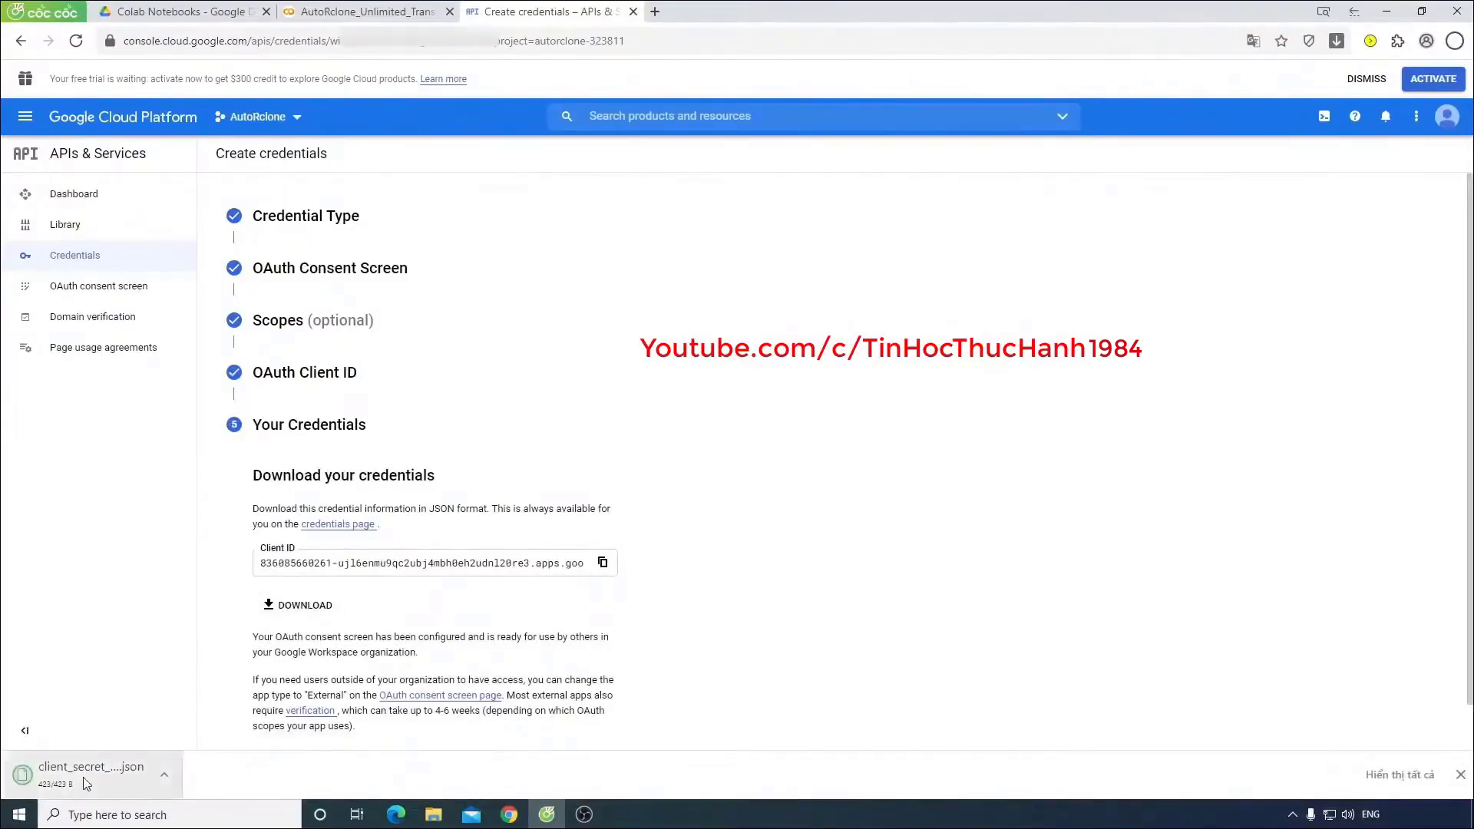
{"action": "left_click", "coordinate": [164, 775]}
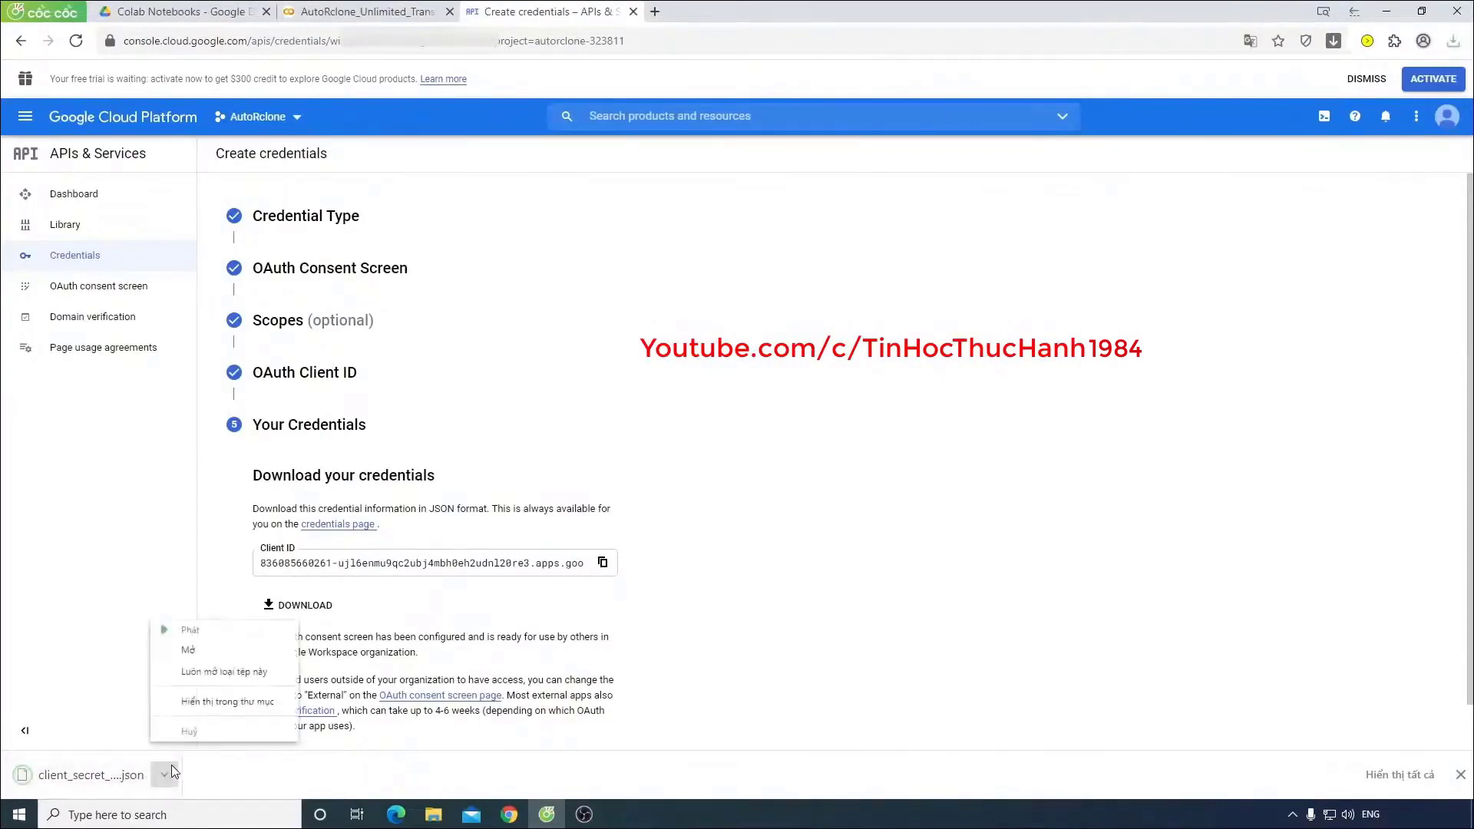
{"action": "left_click", "coordinate": [221, 705]}
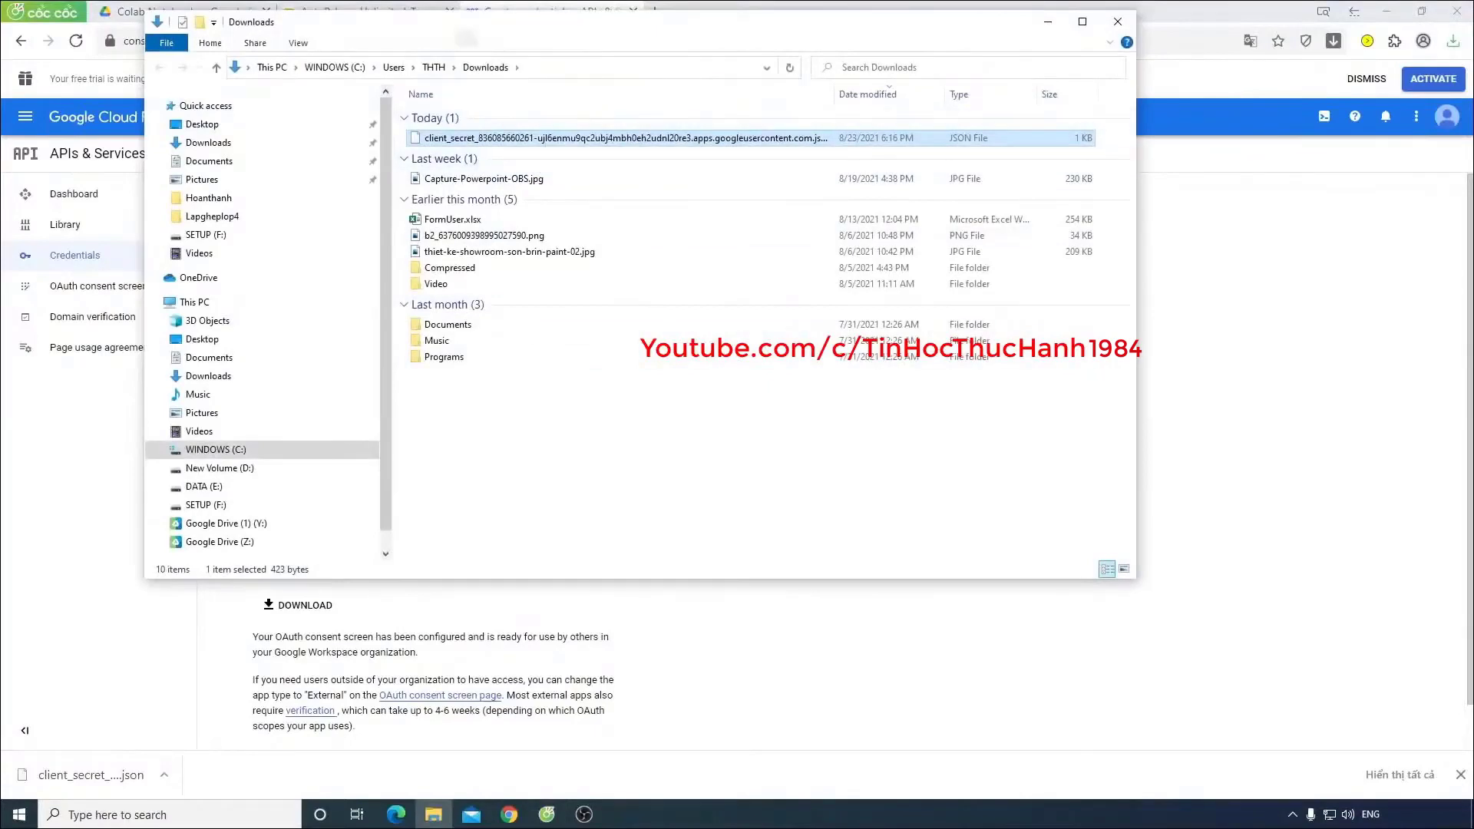
{"action": "left_click_drag", "start_coordinate": [467, 23], "coordinate": [713, 40]}
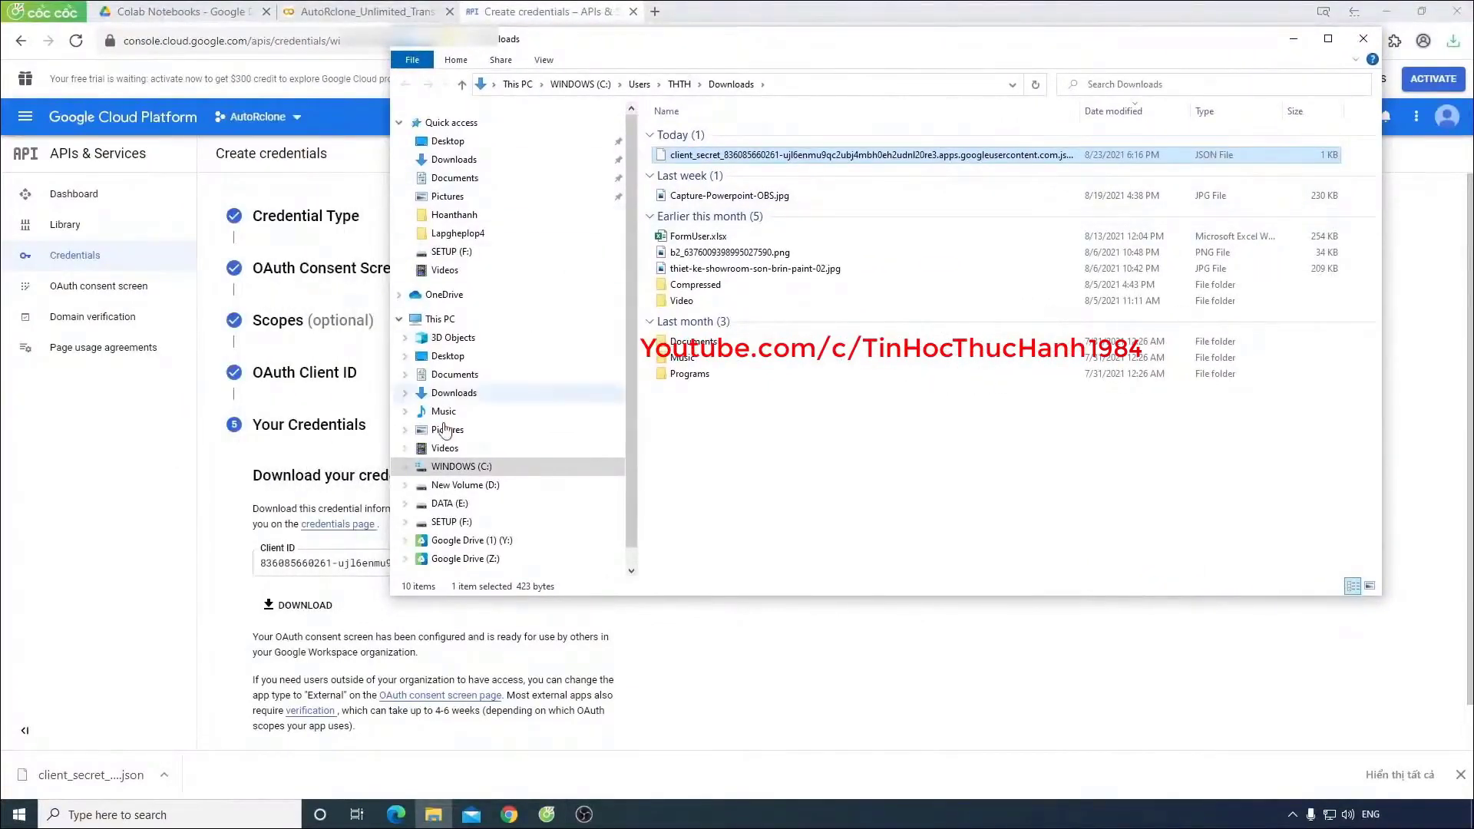
{"action": "left_click", "coordinate": [415, 632]}
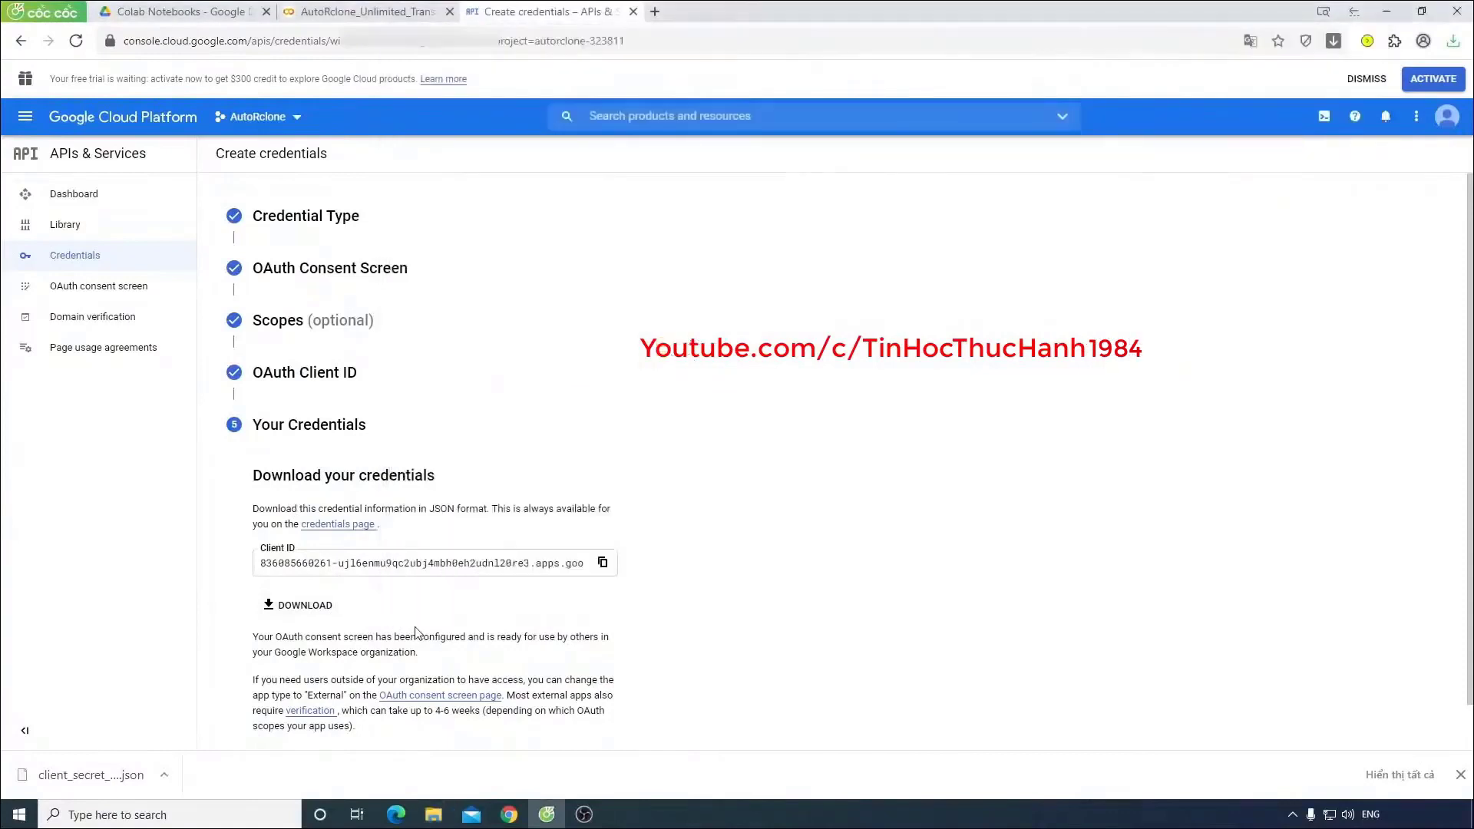
Step: Finish the credentials setup and open Desktop client 1 under OAuth 2.0 Client IDs to examine its client ID
{"action": "scroll", "coordinate": [415, 632], "scroll_direction": "down", "scroll_amount": 2}
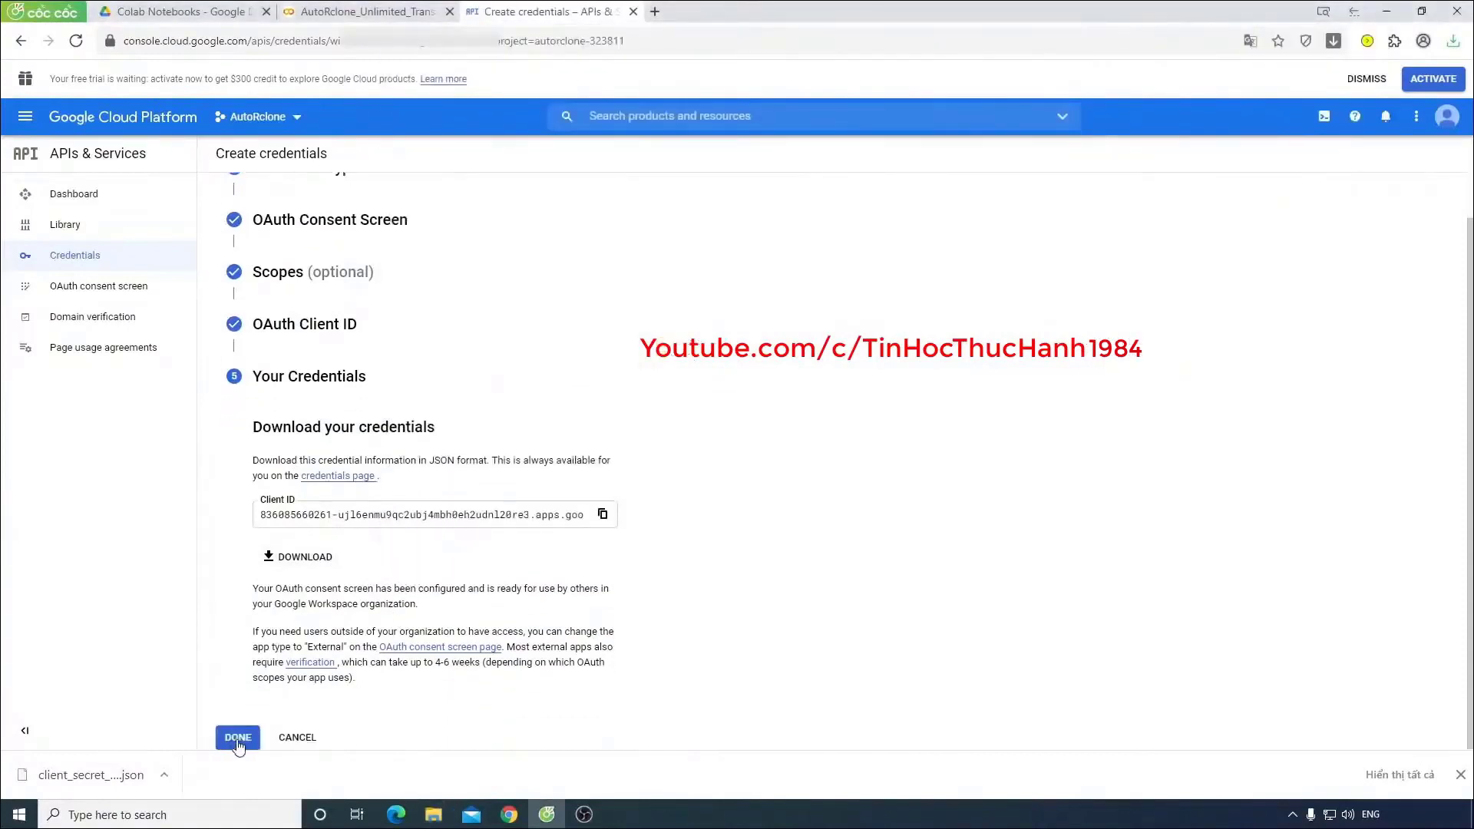
{"action": "left_click", "coordinate": [238, 738]}
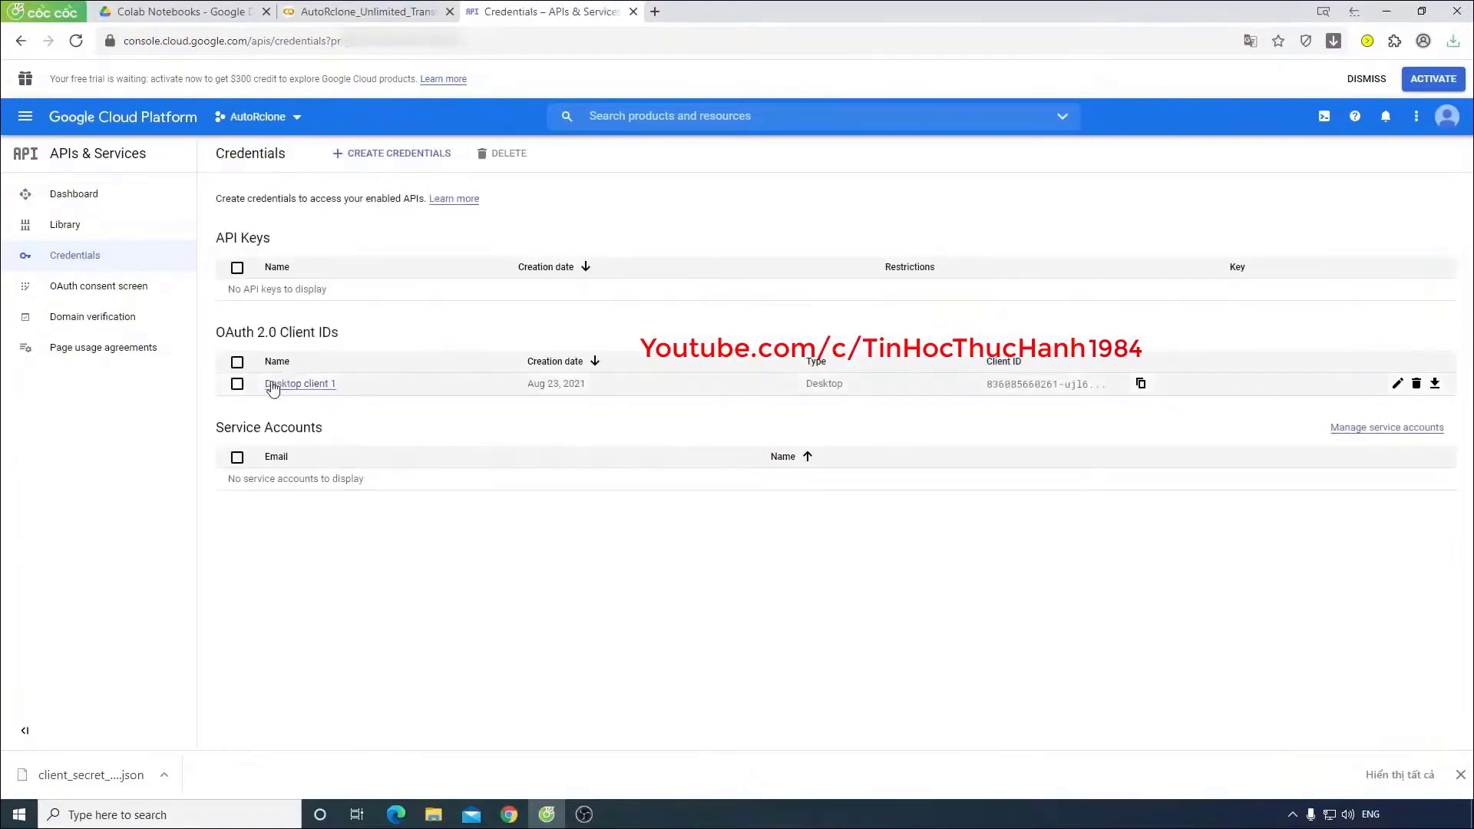
{"action": "left_click_drag", "start_coordinate": [215, 332], "coordinate": [352, 338]}
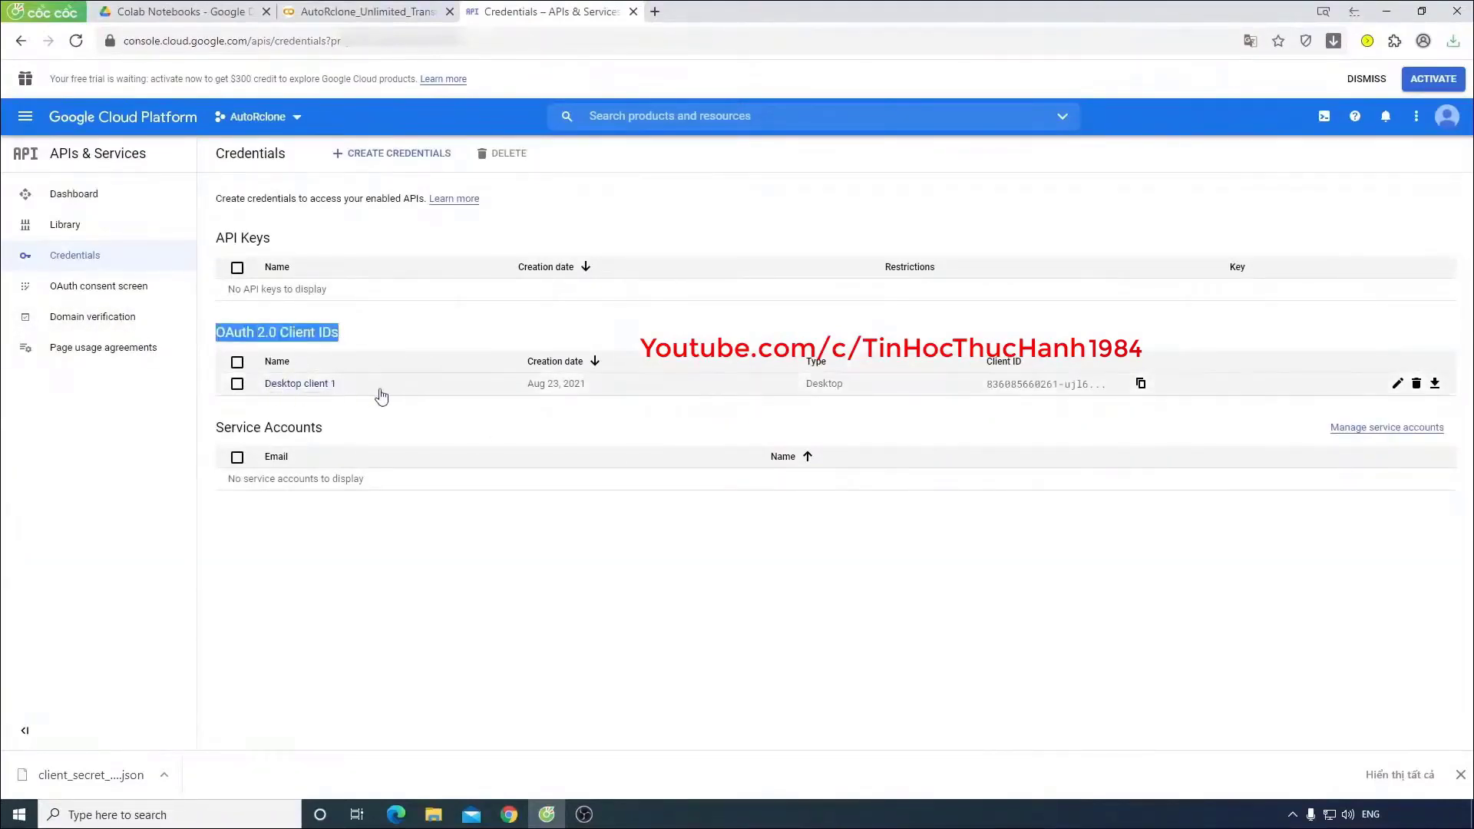
{"action": "left_click", "coordinate": [301, 384]}
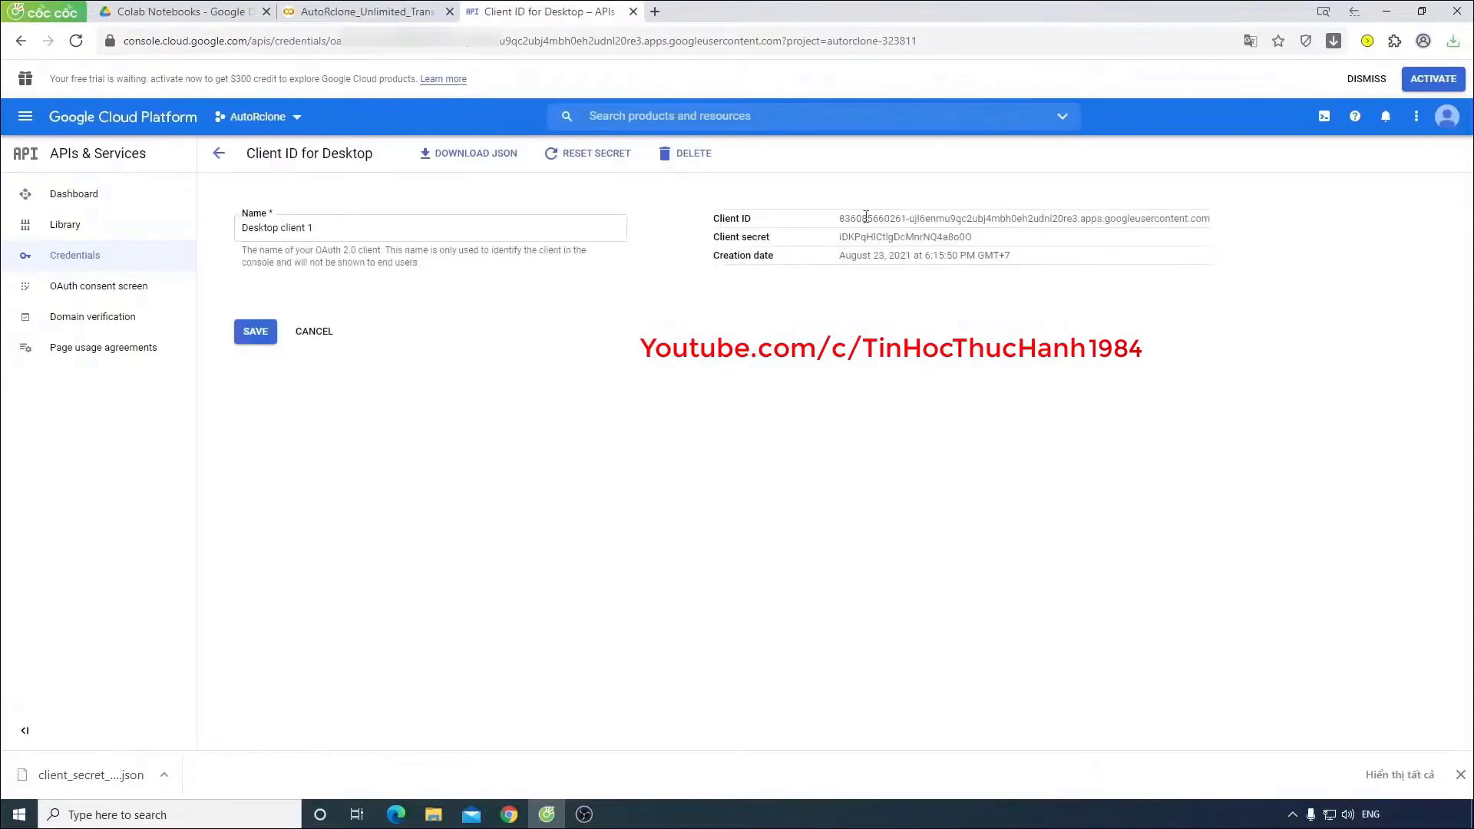
{"action": "left_click_drag", "start_coordinate": [865, 217], "coordinate": [1231, 220]}
{"action": "left_click", "coordinate": [829, 298]}
Step: Switch to File Explorer and rename the downloaded client secret JSON file in Downloads to credentials.json
{"action": "left_click", "coordinate": [423, 813]}
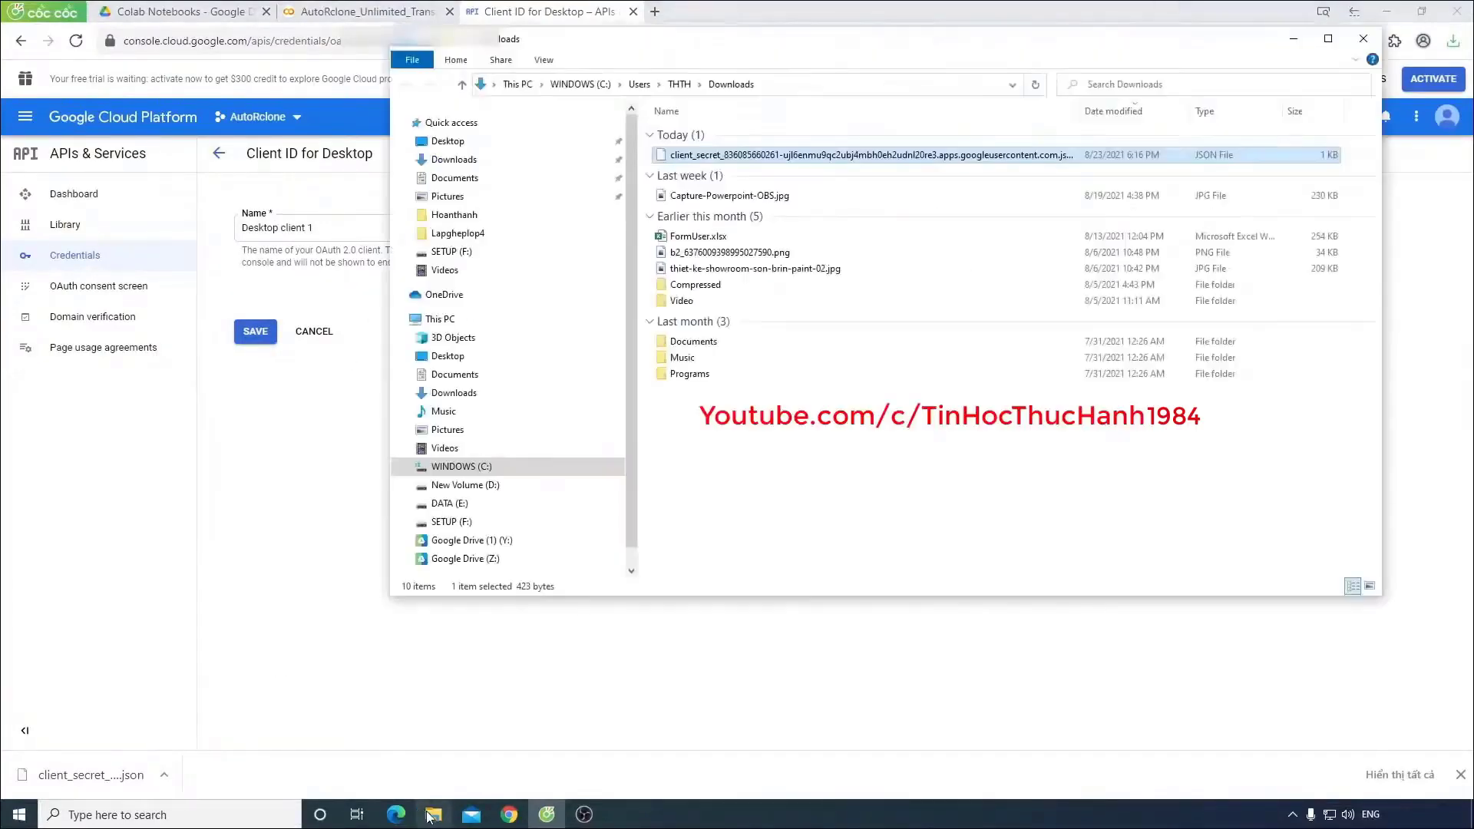
{"action": "left_click", "coordinate": [720, 156]}
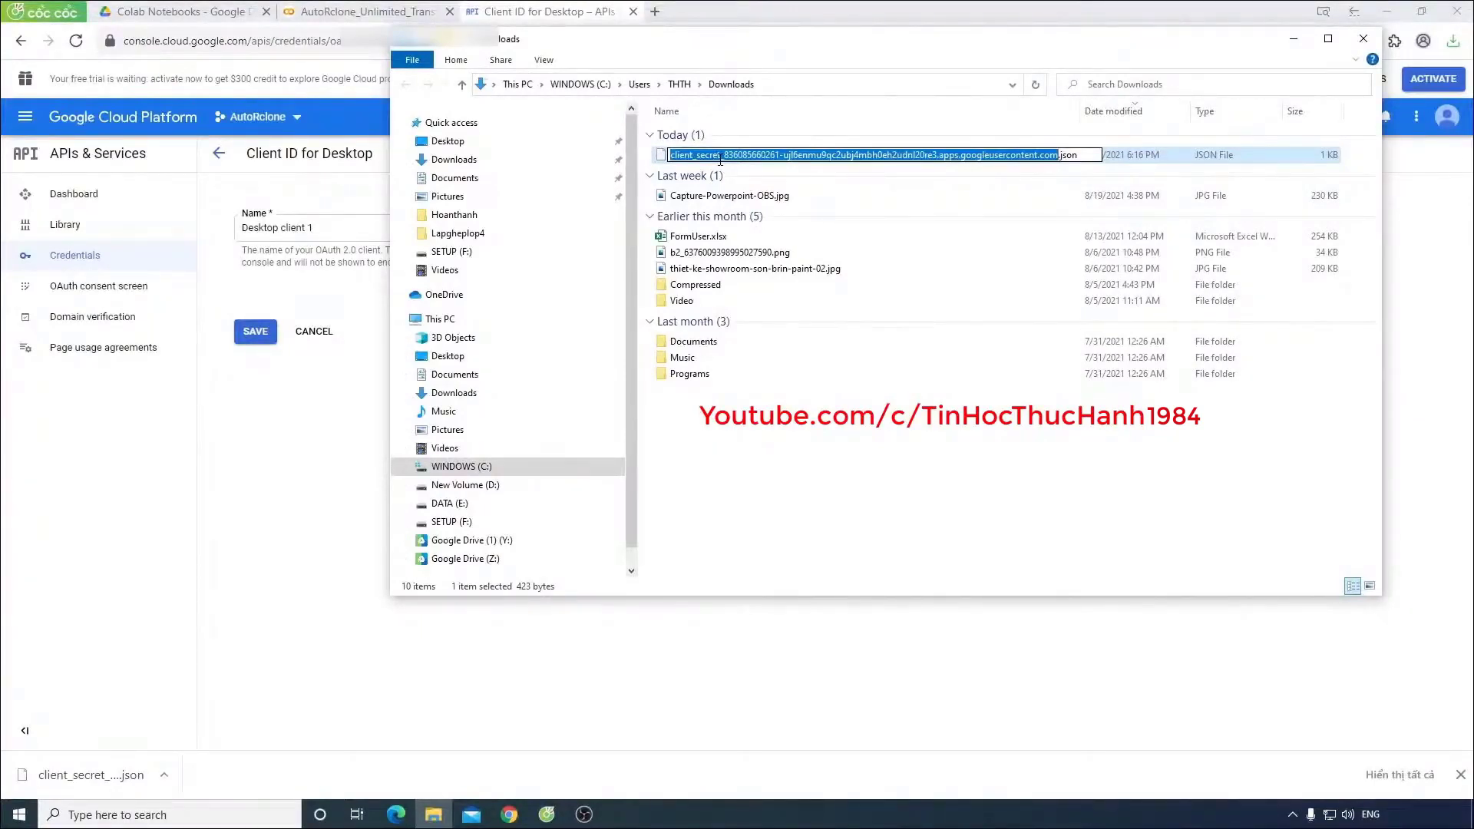
{"action": "type", "text": "crede"}
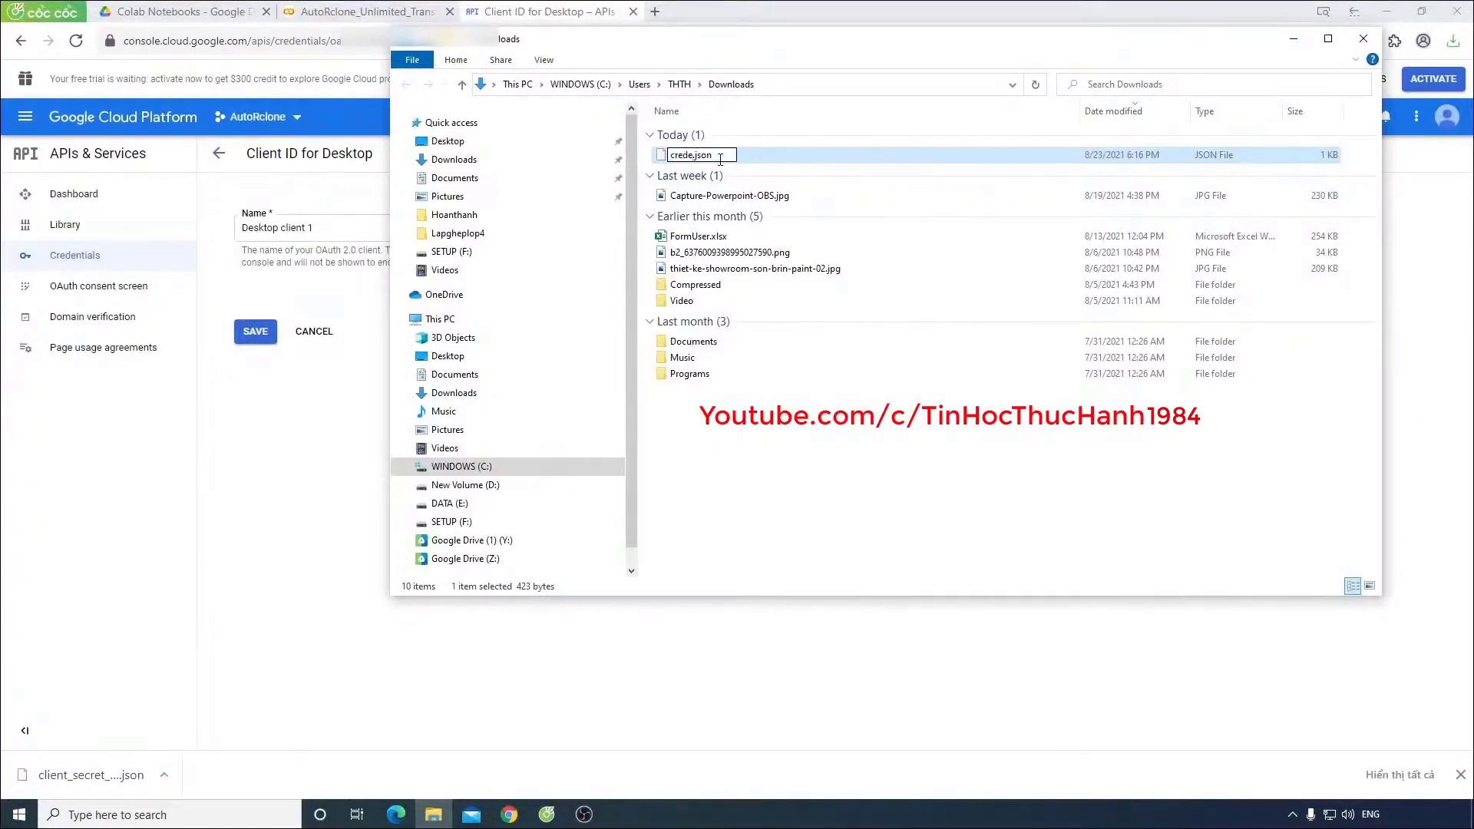
{"action": "type", "text": "ntials"}
{"action": "key", "text": "Return"}
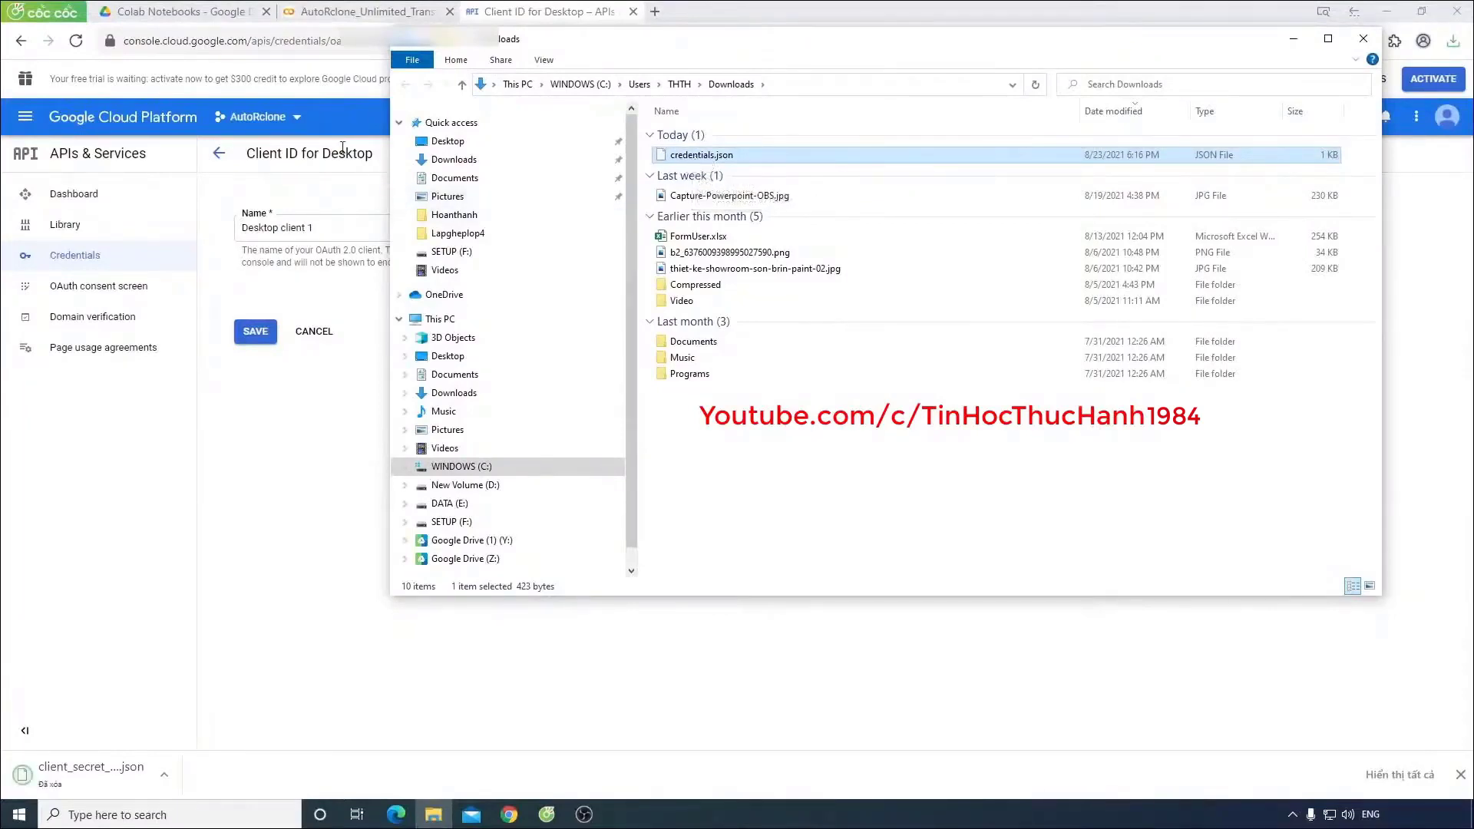
Step: Return to the AutoRclone notebook and examine the 3rd step cell's upload instructions and its file upload code
{"action": "left_click", "coordinate": [354, 13]}
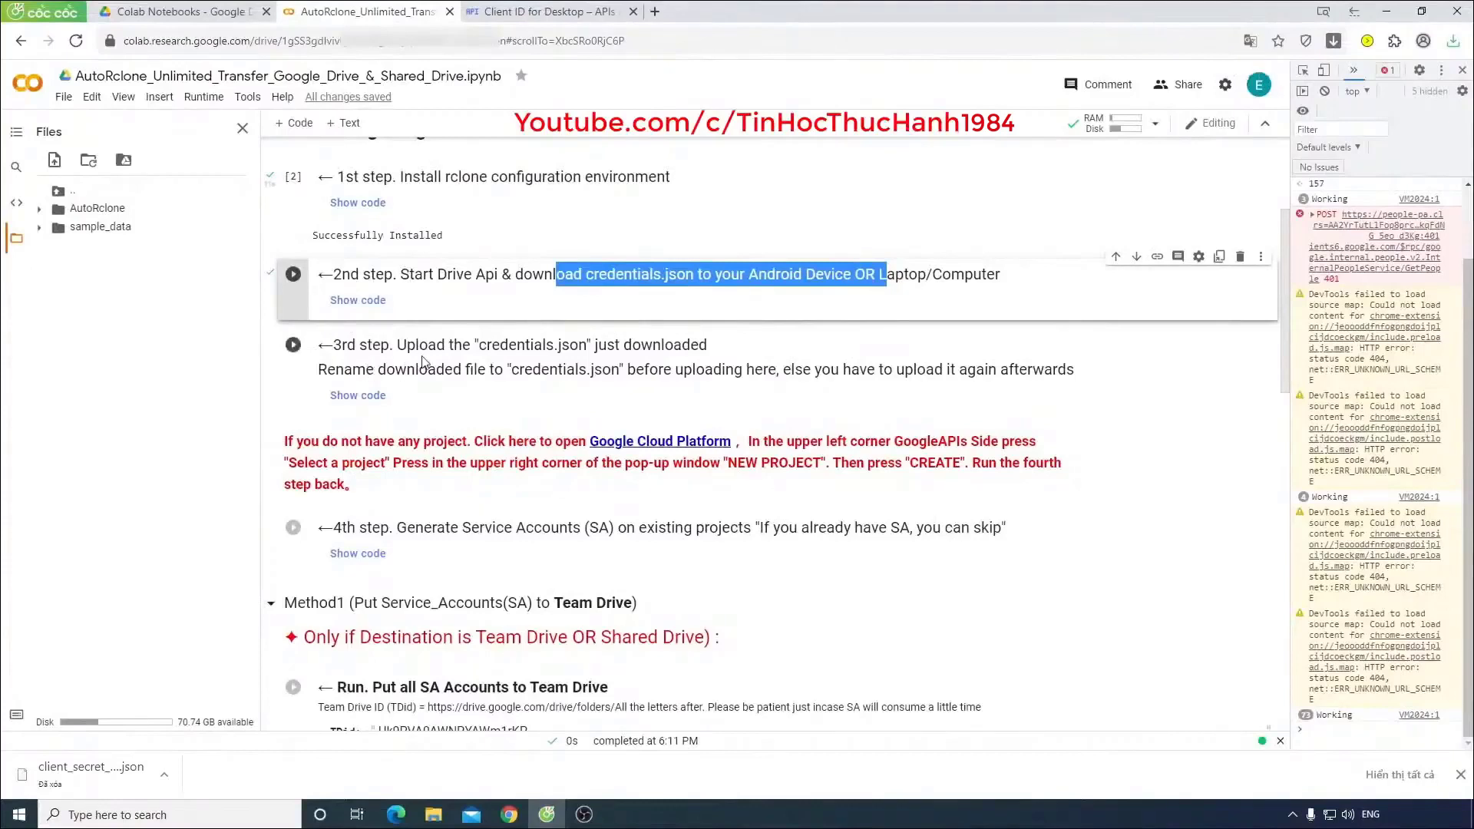
{"action": "left_click", "coordinate": [422, 361]}
{"action": "left_click_drag", "start_coordinate": [698, 345], "coordinate": [586, 343]}
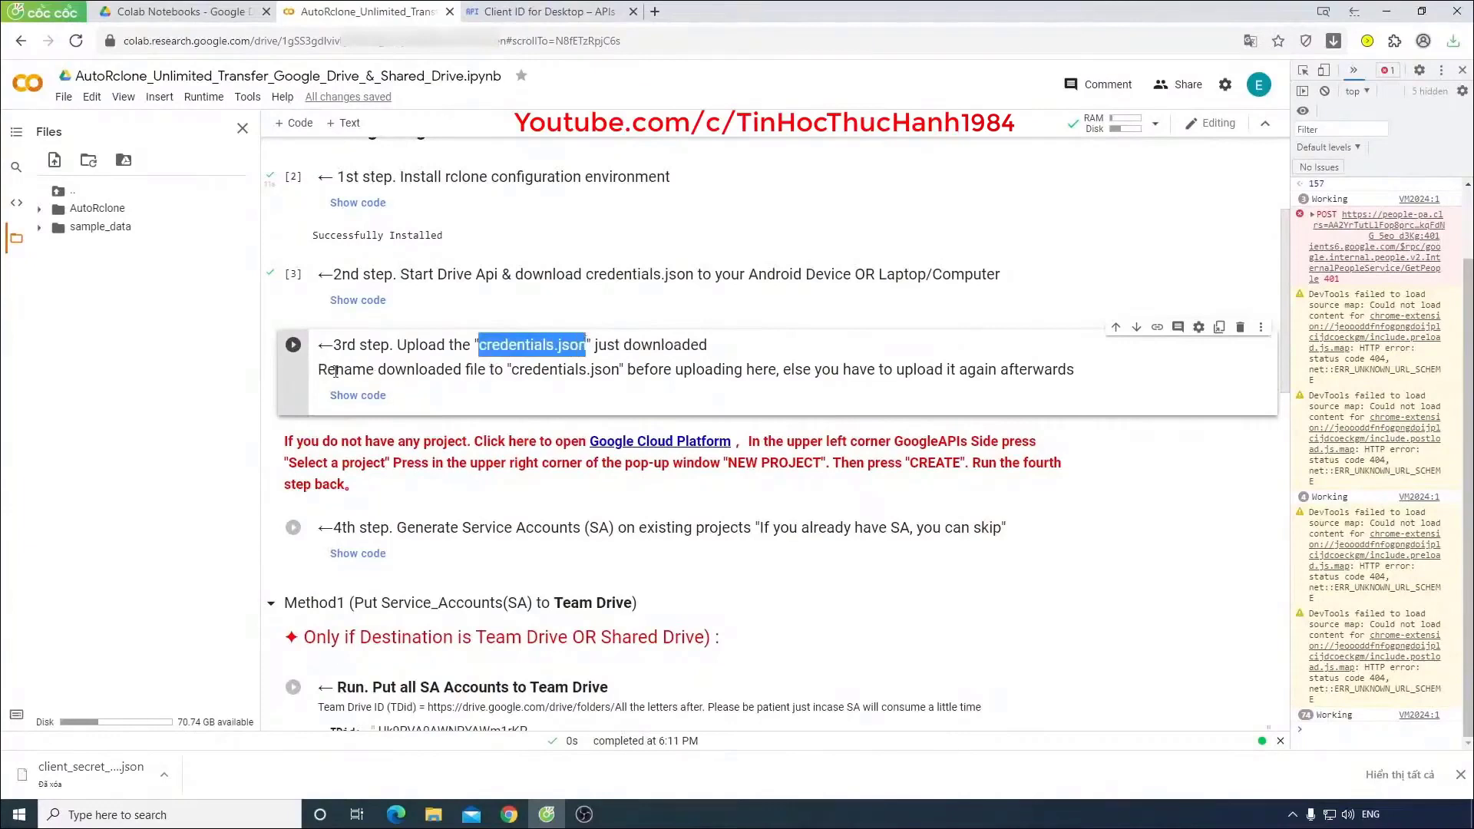
{"action": "double_click", "coordinate": [380, 384]}
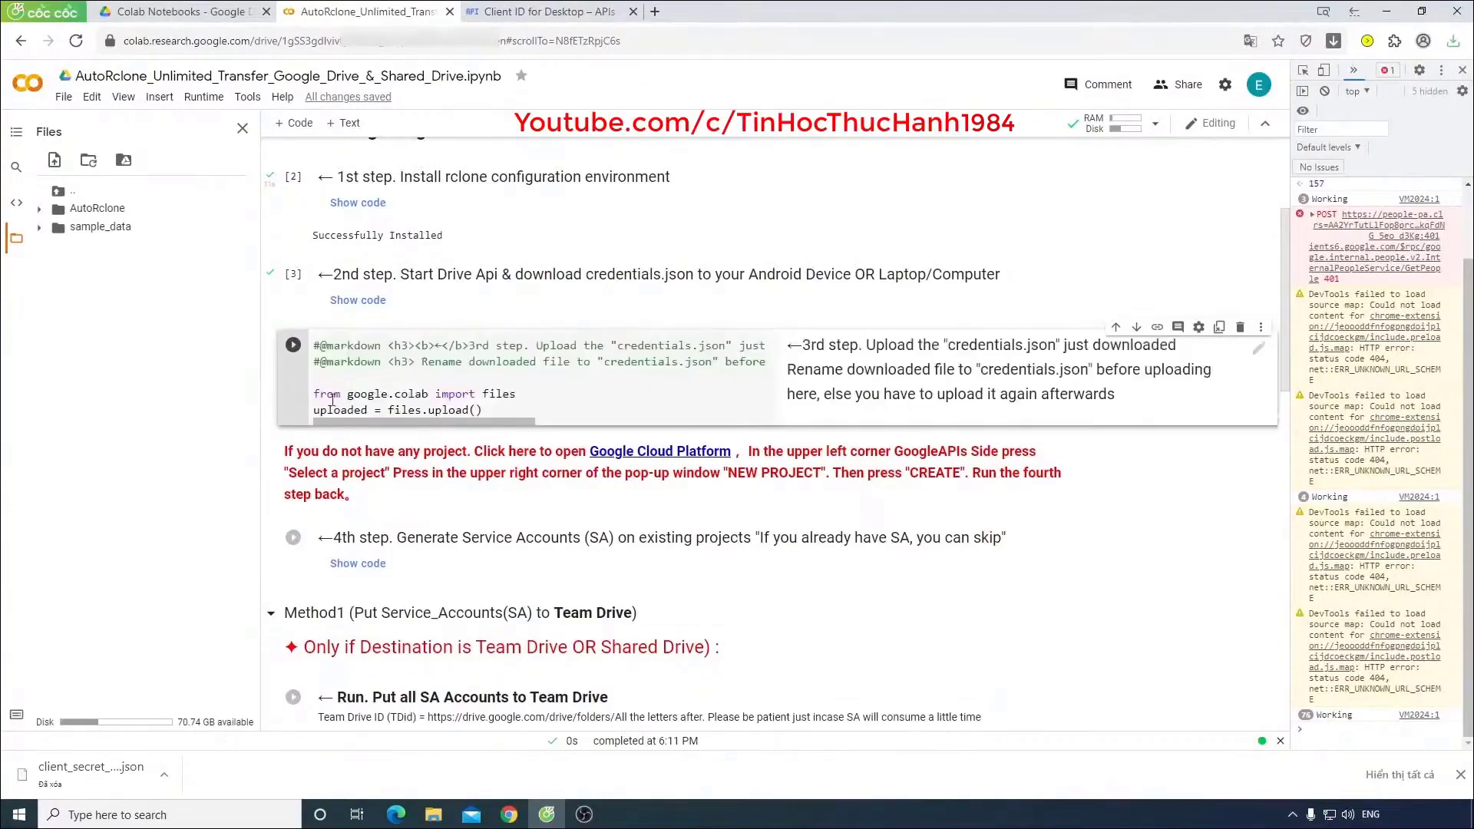
{"action": "left_click_drag", "start_coordinate": [351, 396], "coordinate": [296, 416]}
{"action": "left_click", "coordinate": [385, 409]}
{"action": "left_click_drag", "start_coordinate": [497, 408], "coordinate": [313, 401]}
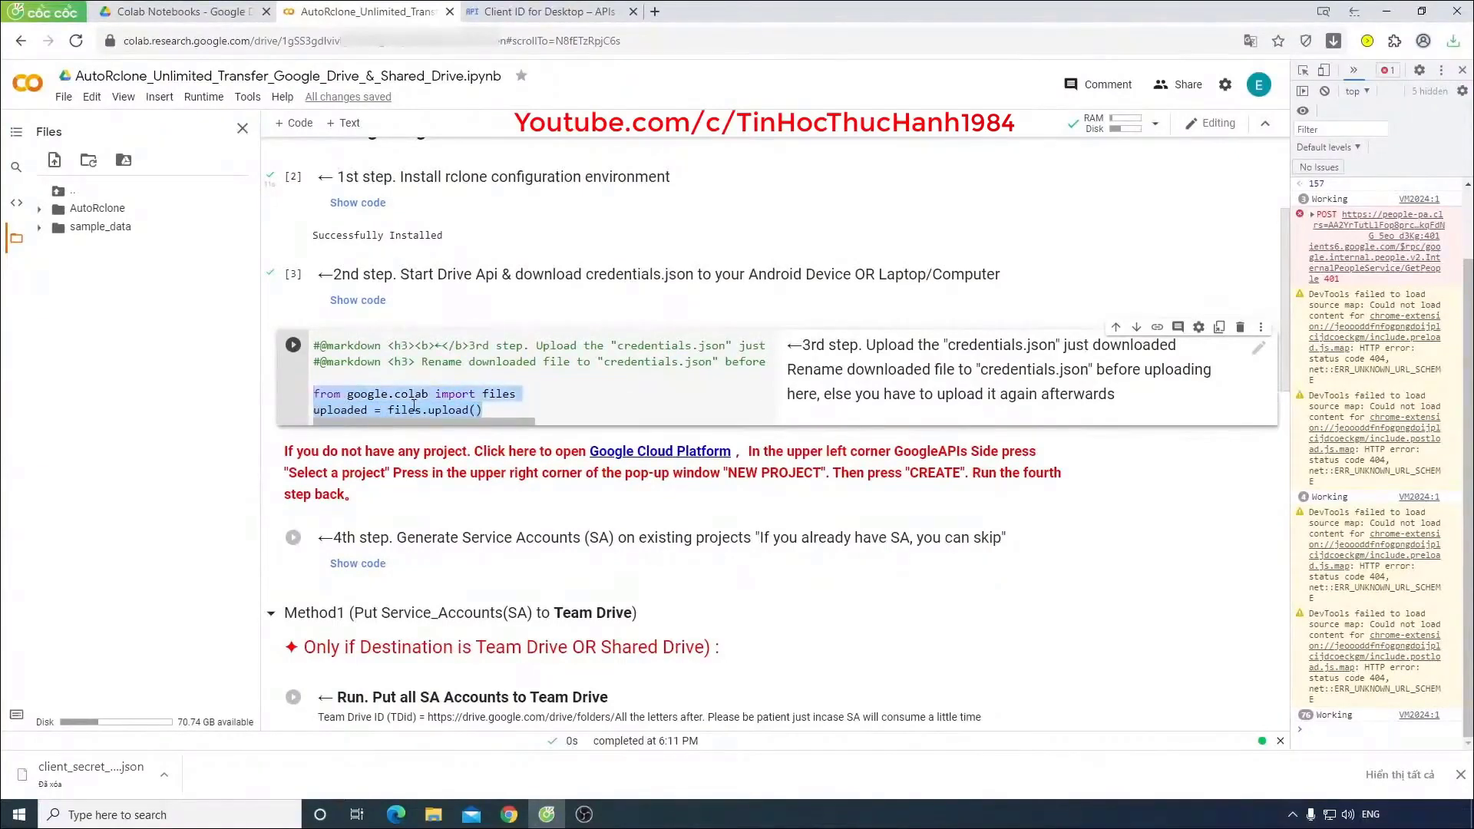
{"action": "left_click", "coordinate": [527, 403]}
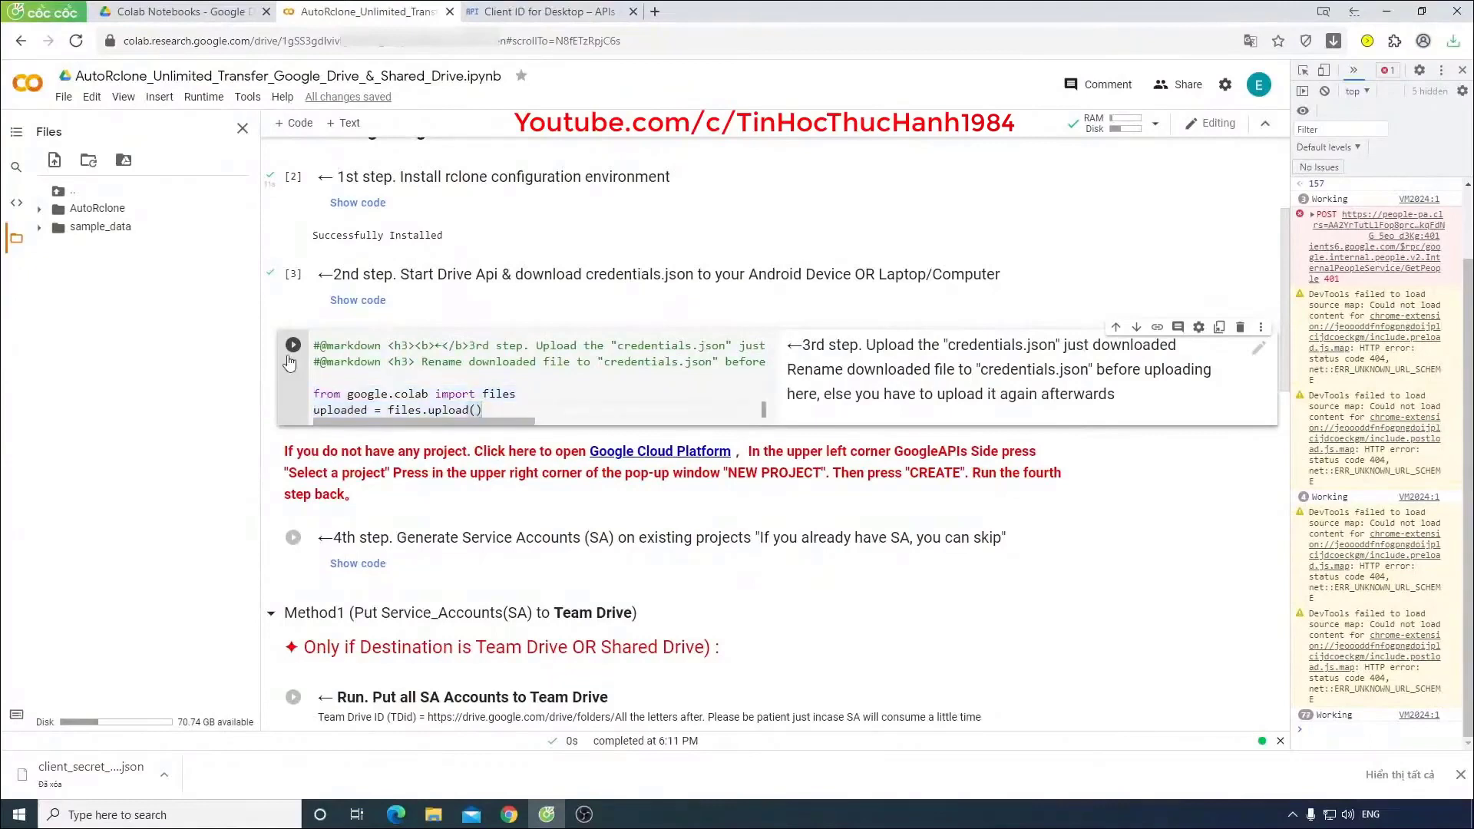
Step: Run the 3rd step cell to upload credentials.json from Downloads, and expand the AutoRclone folder to check its files
{"action": "left_click", "coordinate": [292, 350]}
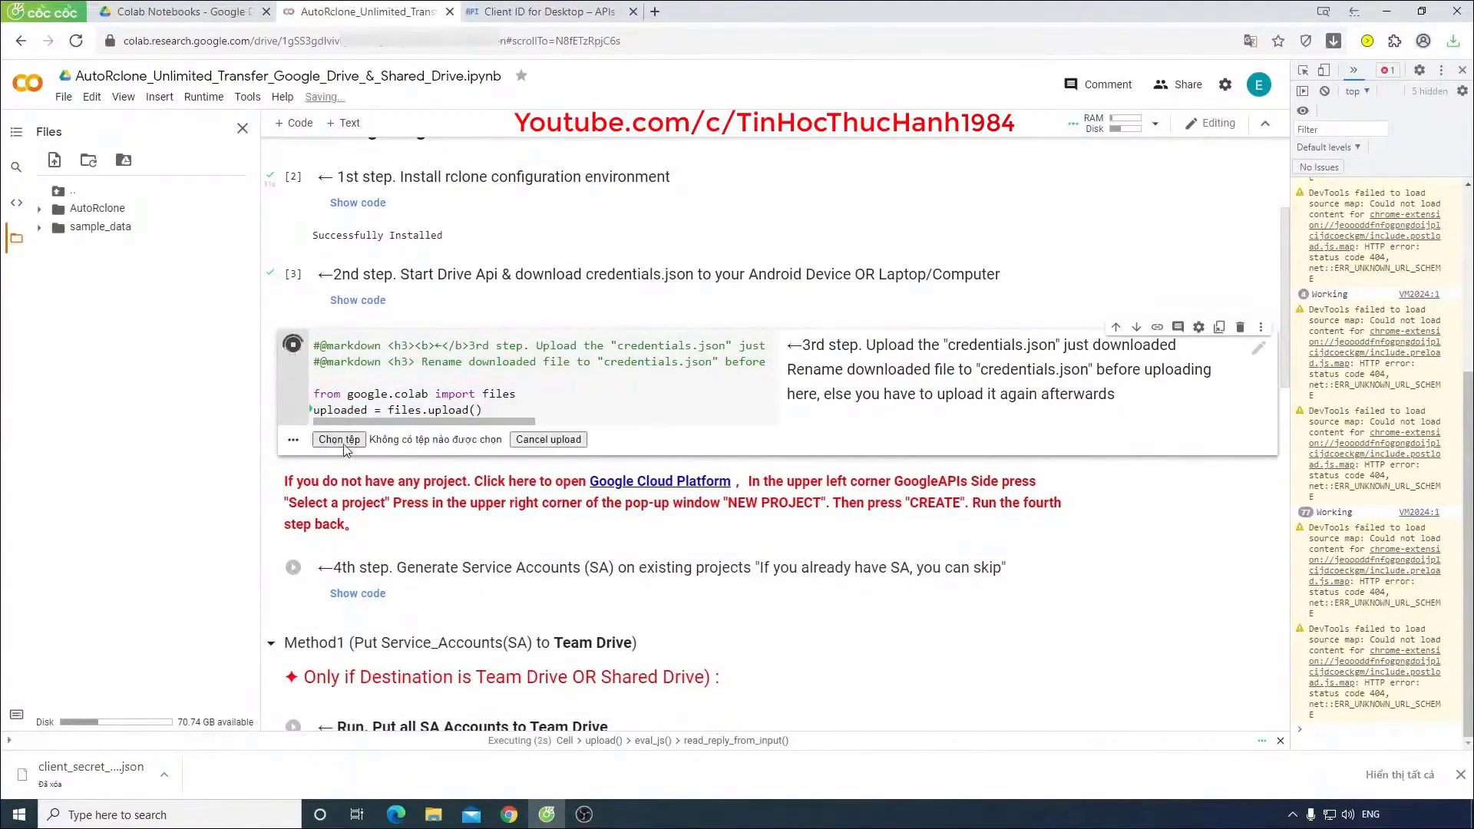
{"action": "left_click", "coordinate": [344, 441]}
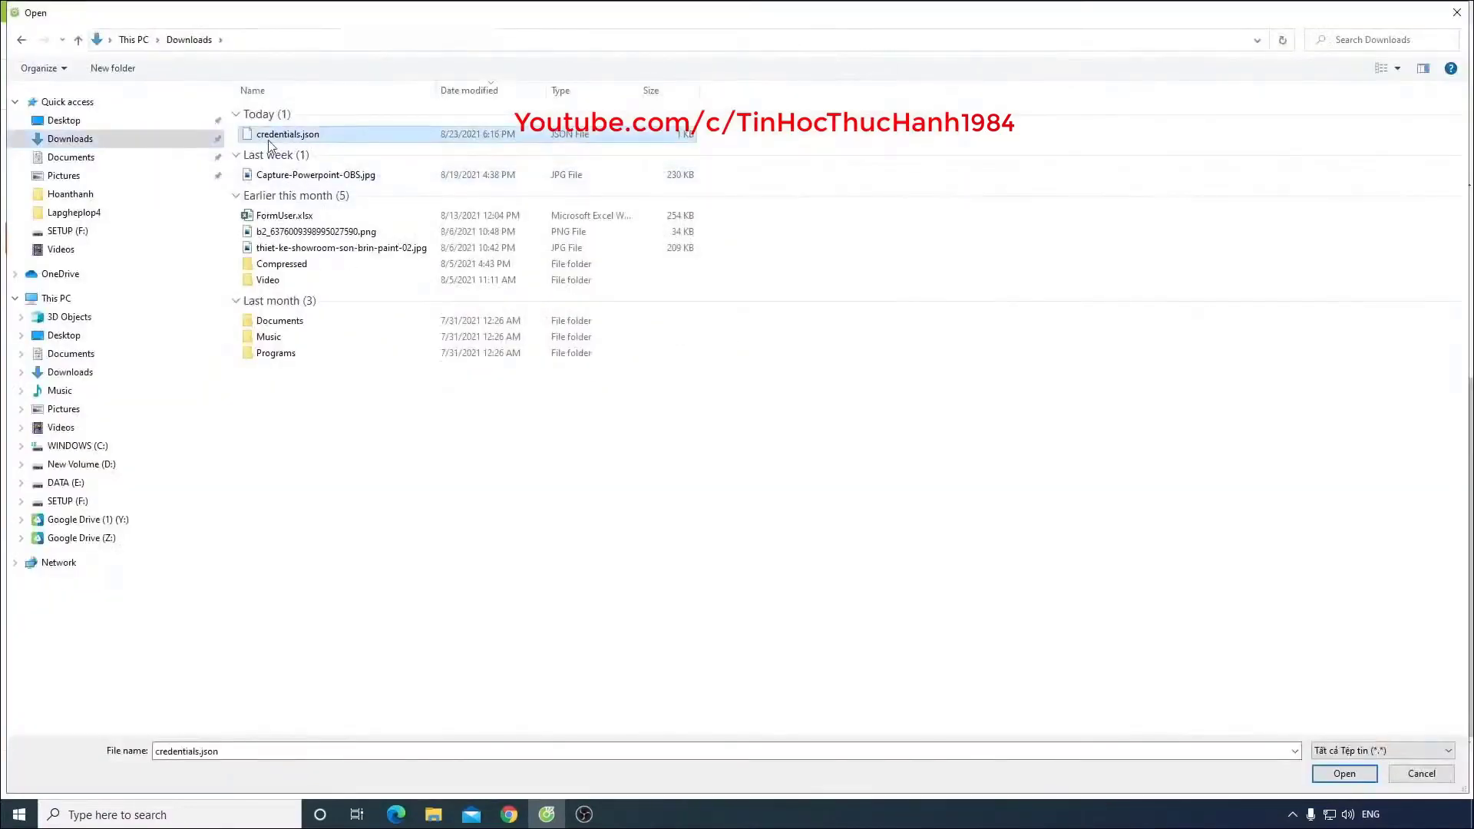
{"action": "double_click", "coordinate": [274, 136]}
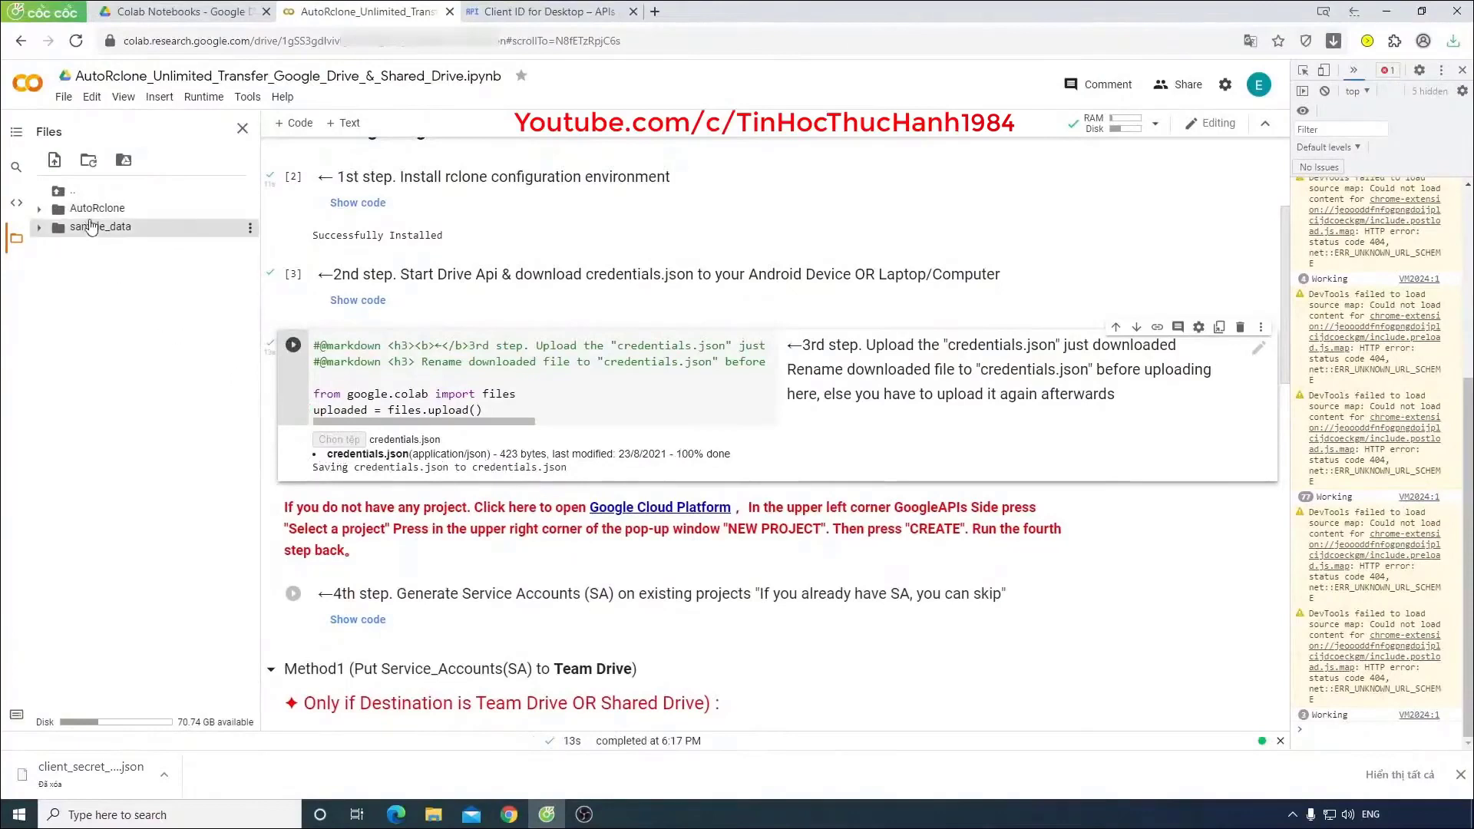
{"action": "left_click", "coordinate": [90, 162]}
{"action": "left_click", "coordinate": [40, 212]}
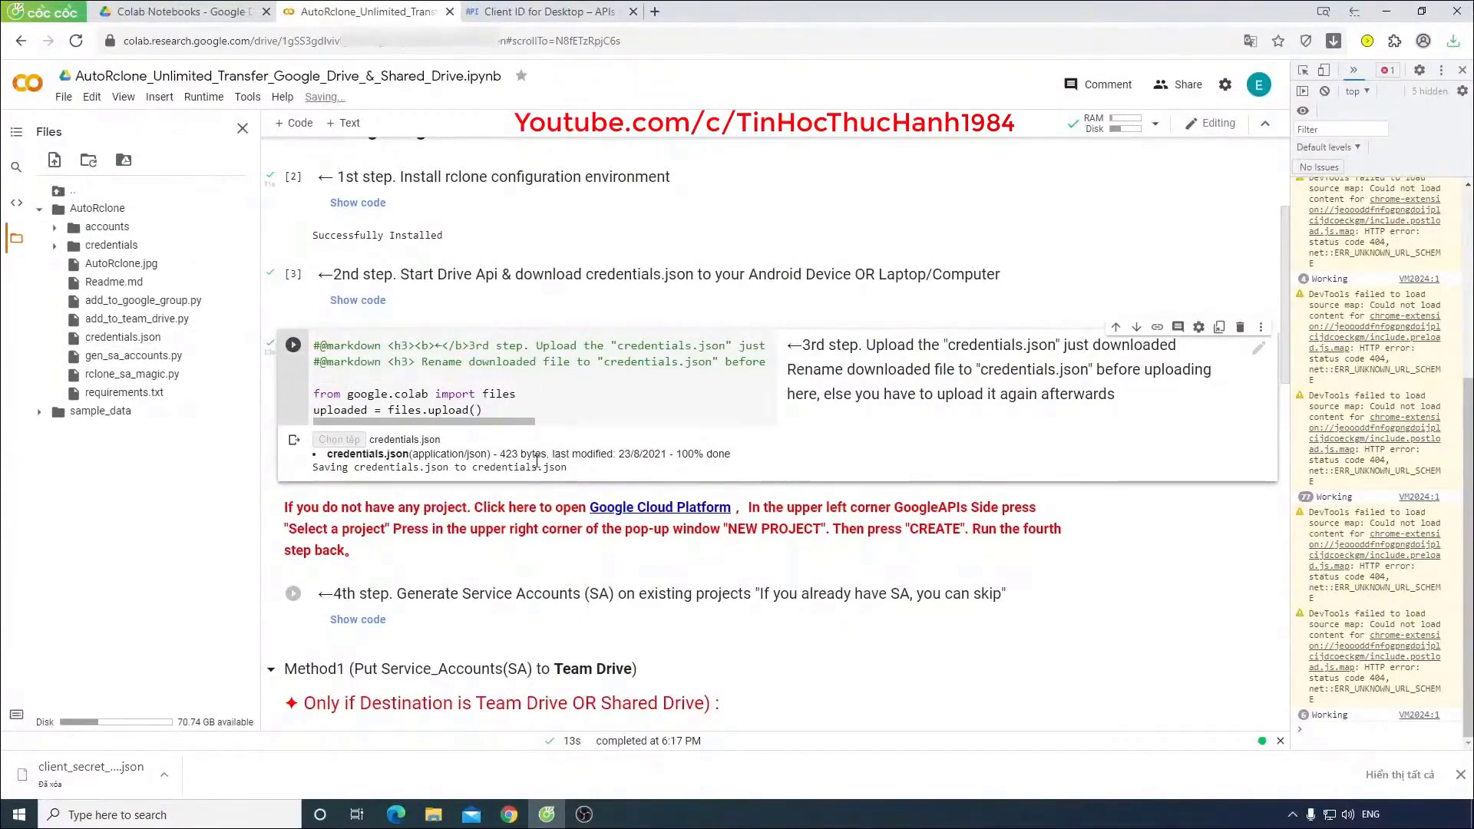
Step: Examine the notebook's Method1 section for putting service accounts on a Team Drive and the Ready to start copying section
{"action": "scroll", "coordinate": [536, 461], "scroll_direction": "down", "scroll_amount": 3}
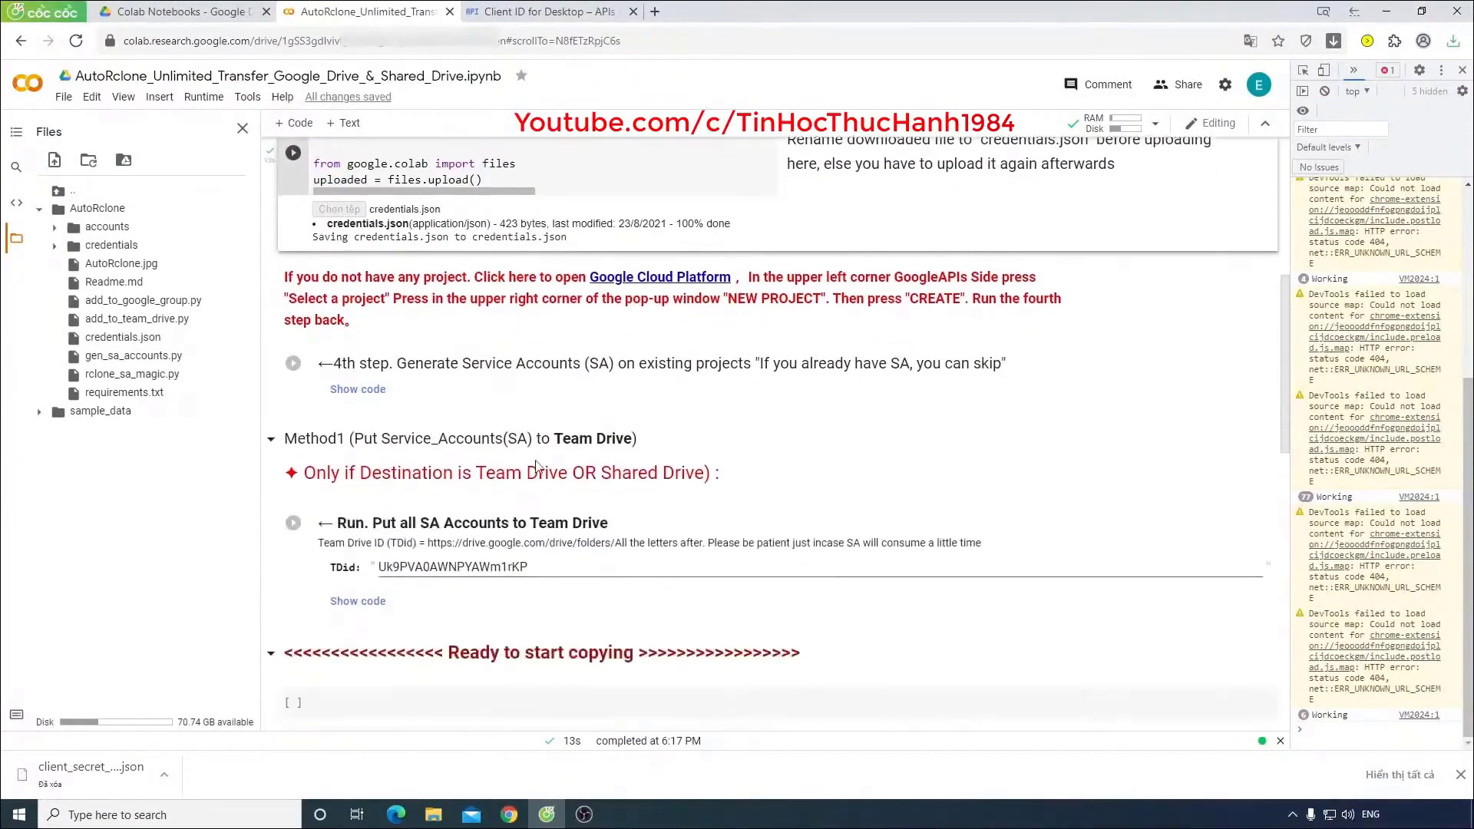
{"action": "left_click_drag", "start_coordinate": [373, 438], "coordinate": [649, 453]}
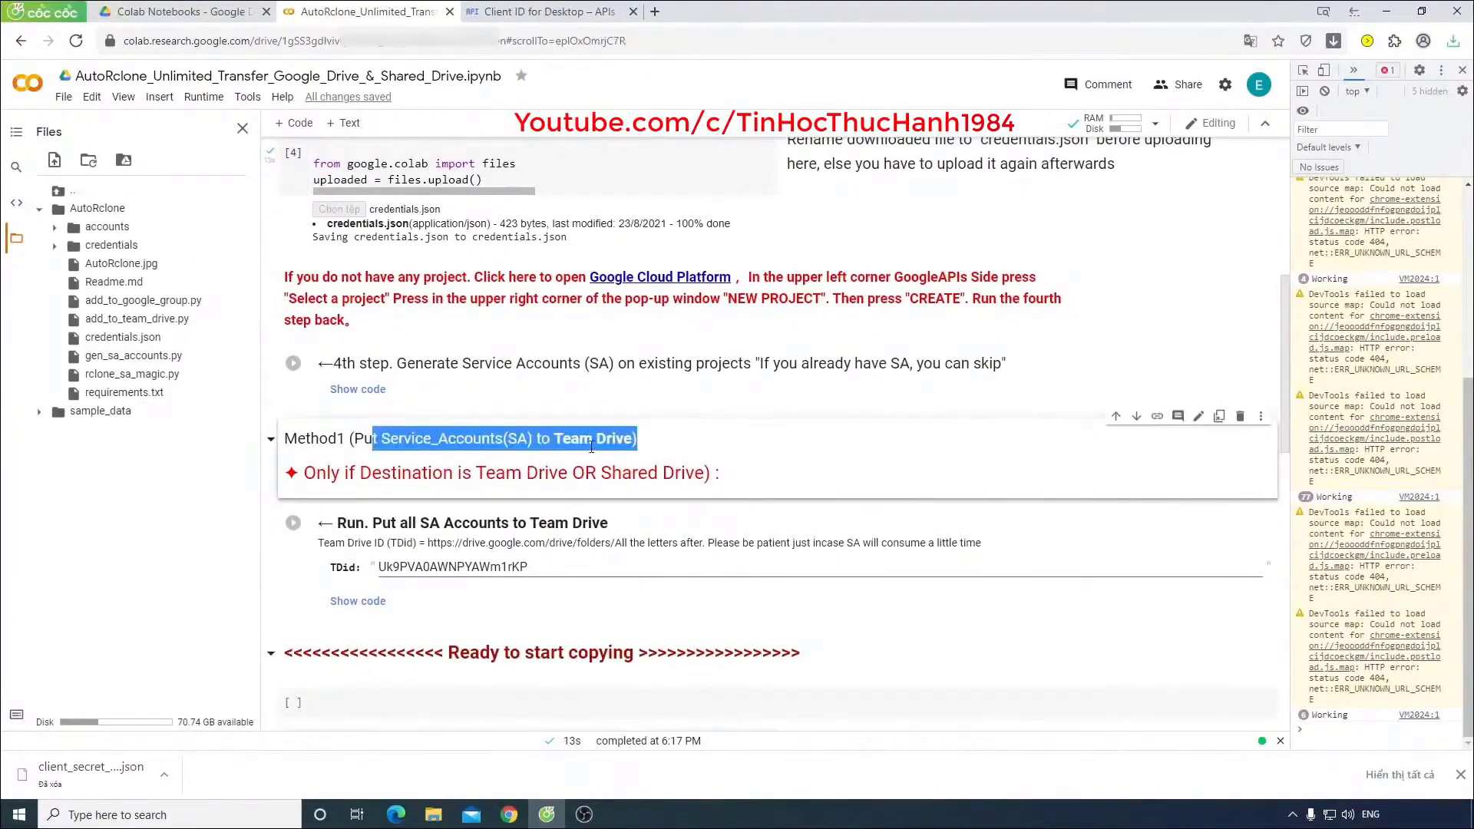
{"action": "left_click", "coordinate": [488, 436]}
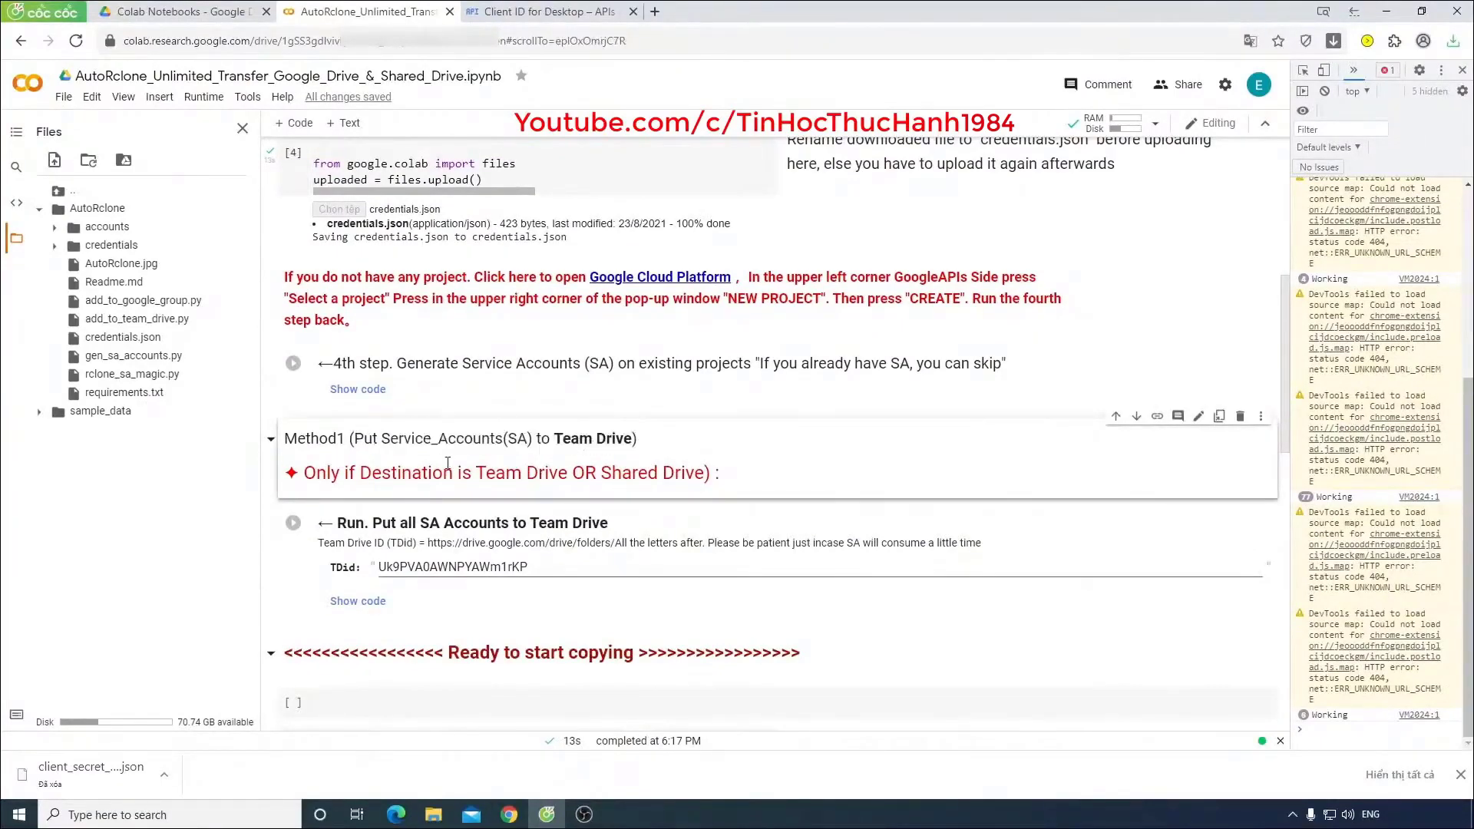
{"action": "scroll", "coordinate": [447, 462], "scroll_direction": "down", "scroll_amount": 6}
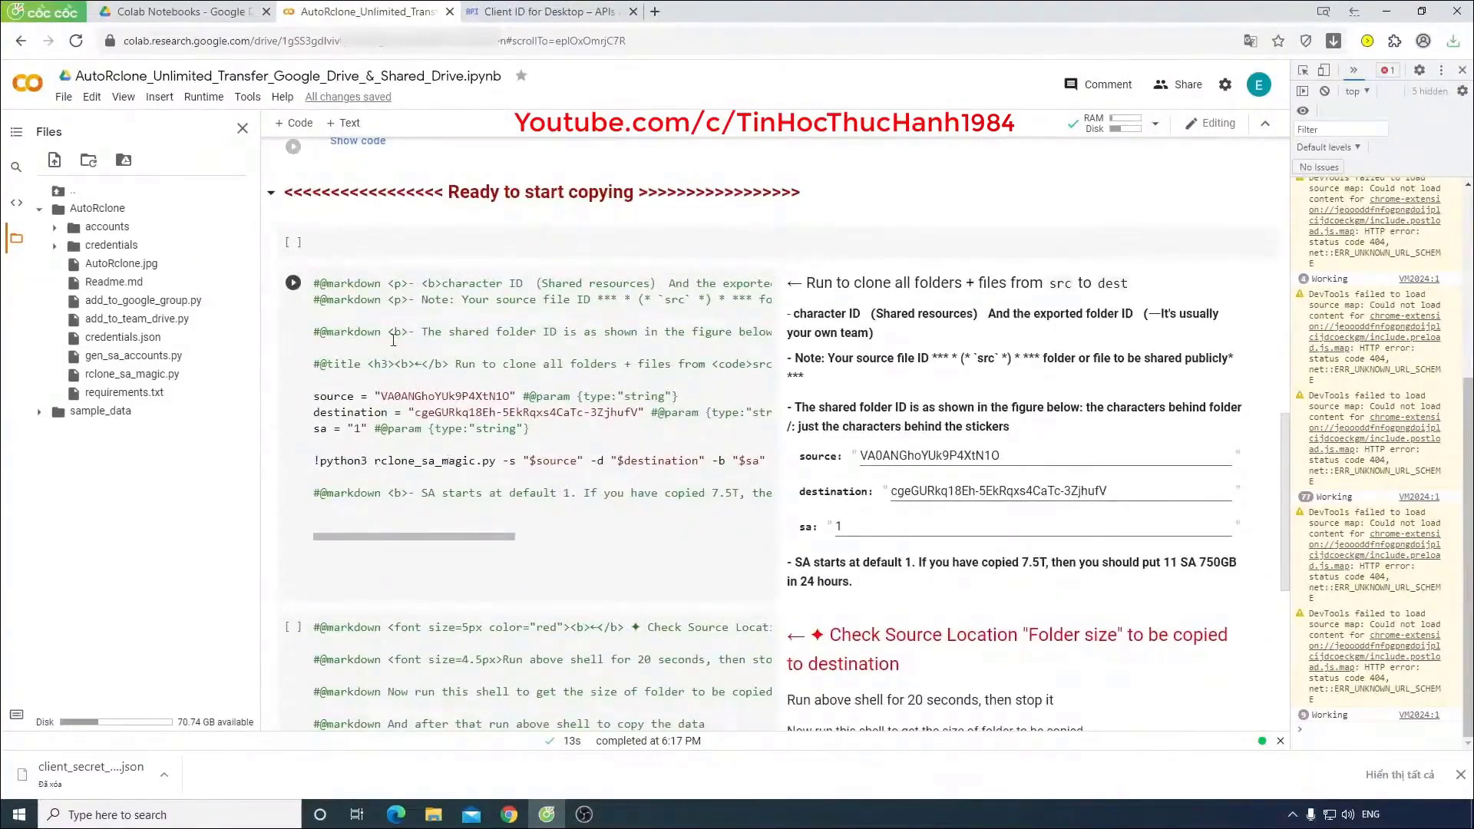
{"action": "left_click_drag", "start_coordinate": [448, 192], "coordinate": [636, 198]}
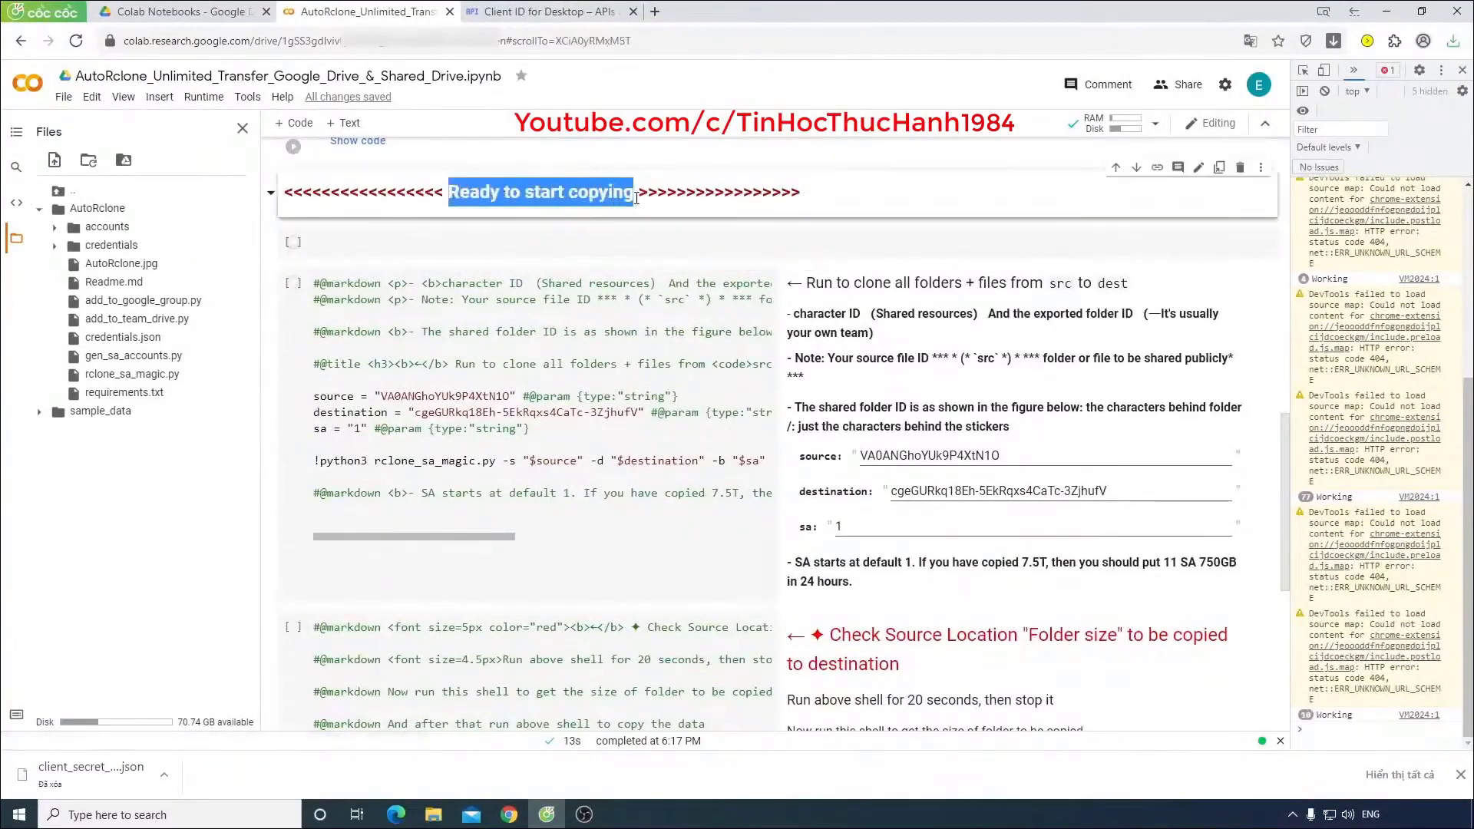
Step: Examine the full rclone_sa_magic.py command in the clone cell, including its source, destination and sa arguments
{"action": "left_click", "coordinate": [409, 460]}
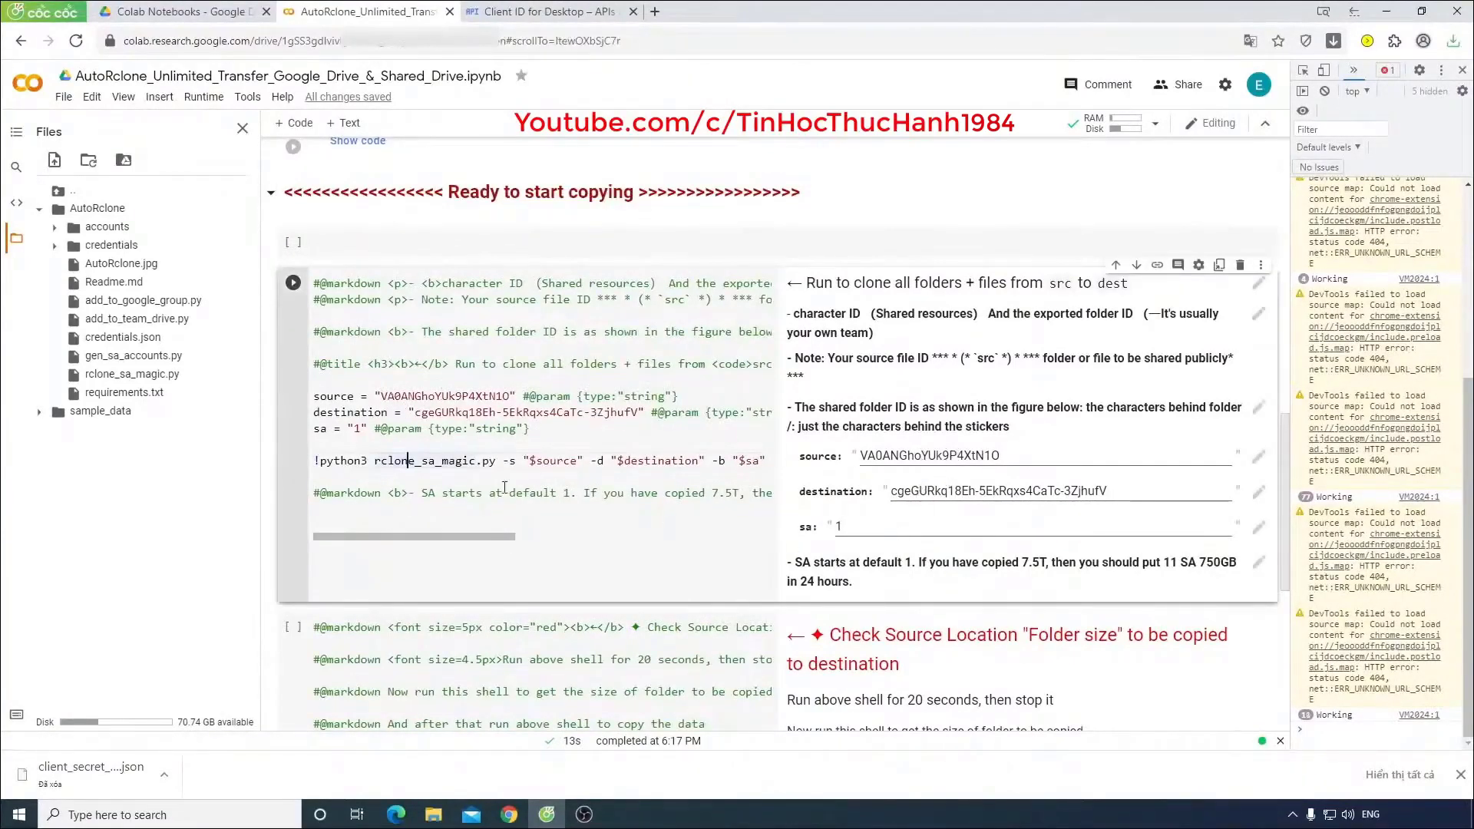
{"action": "left_click_drag", "start_coordinate": [319, 460], "coordinate": [504, 461]}
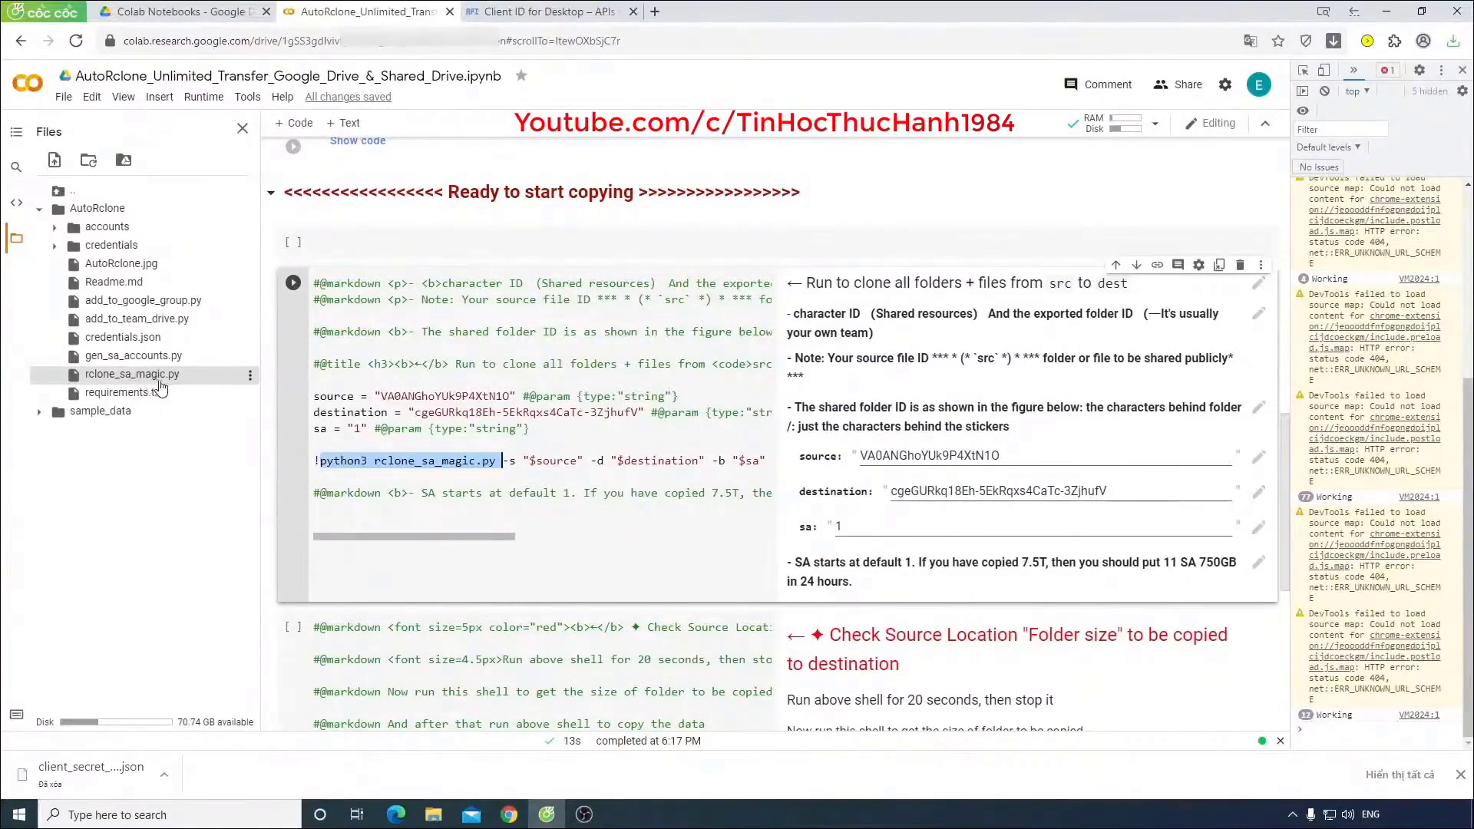
{"action": "left_click", "coordinate": [558, 459]}
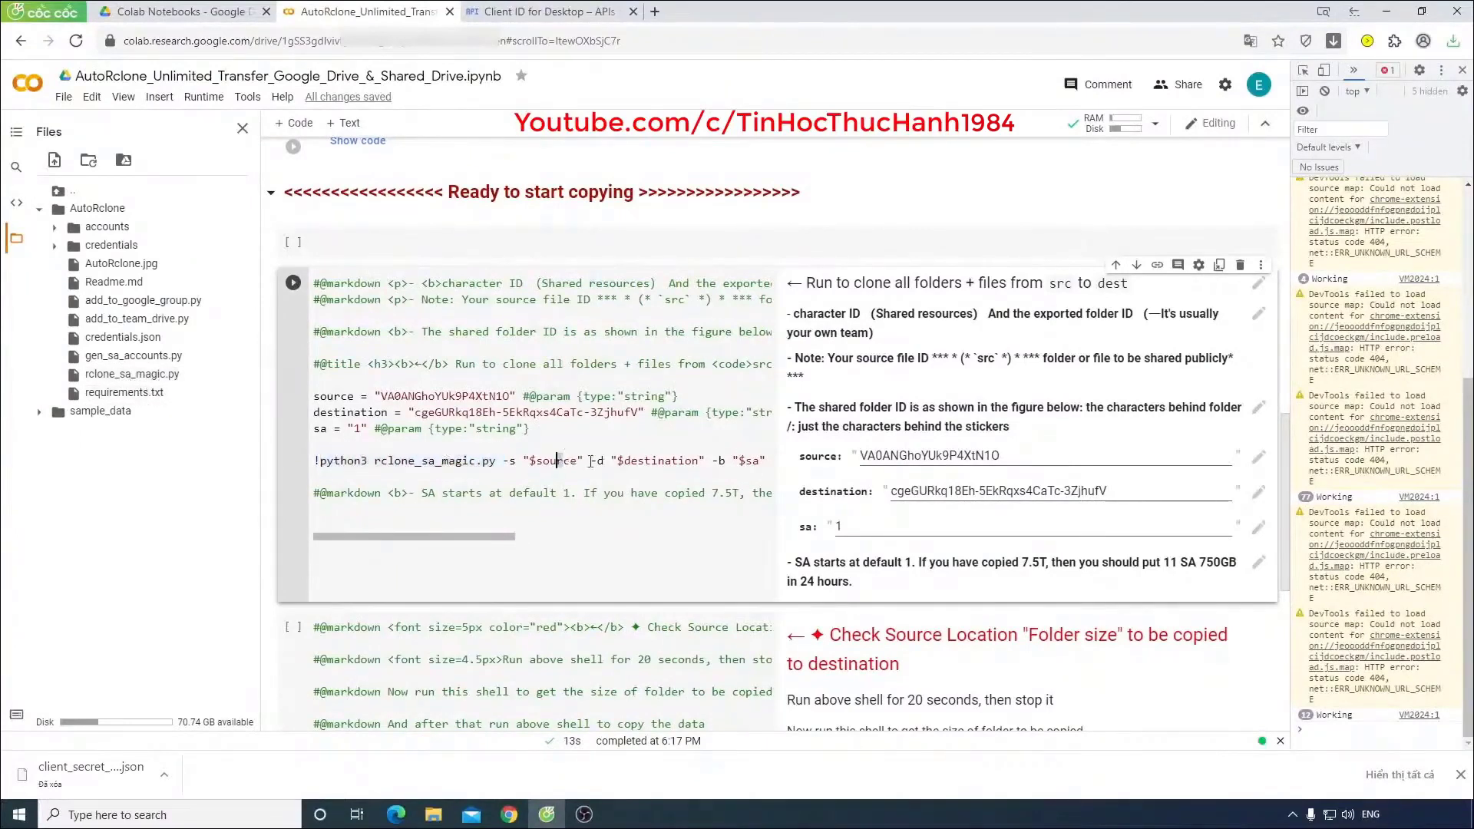
{"action": "left_click_drag", "start_coordinate": [476, 535], "coordinate": [589, 483]}
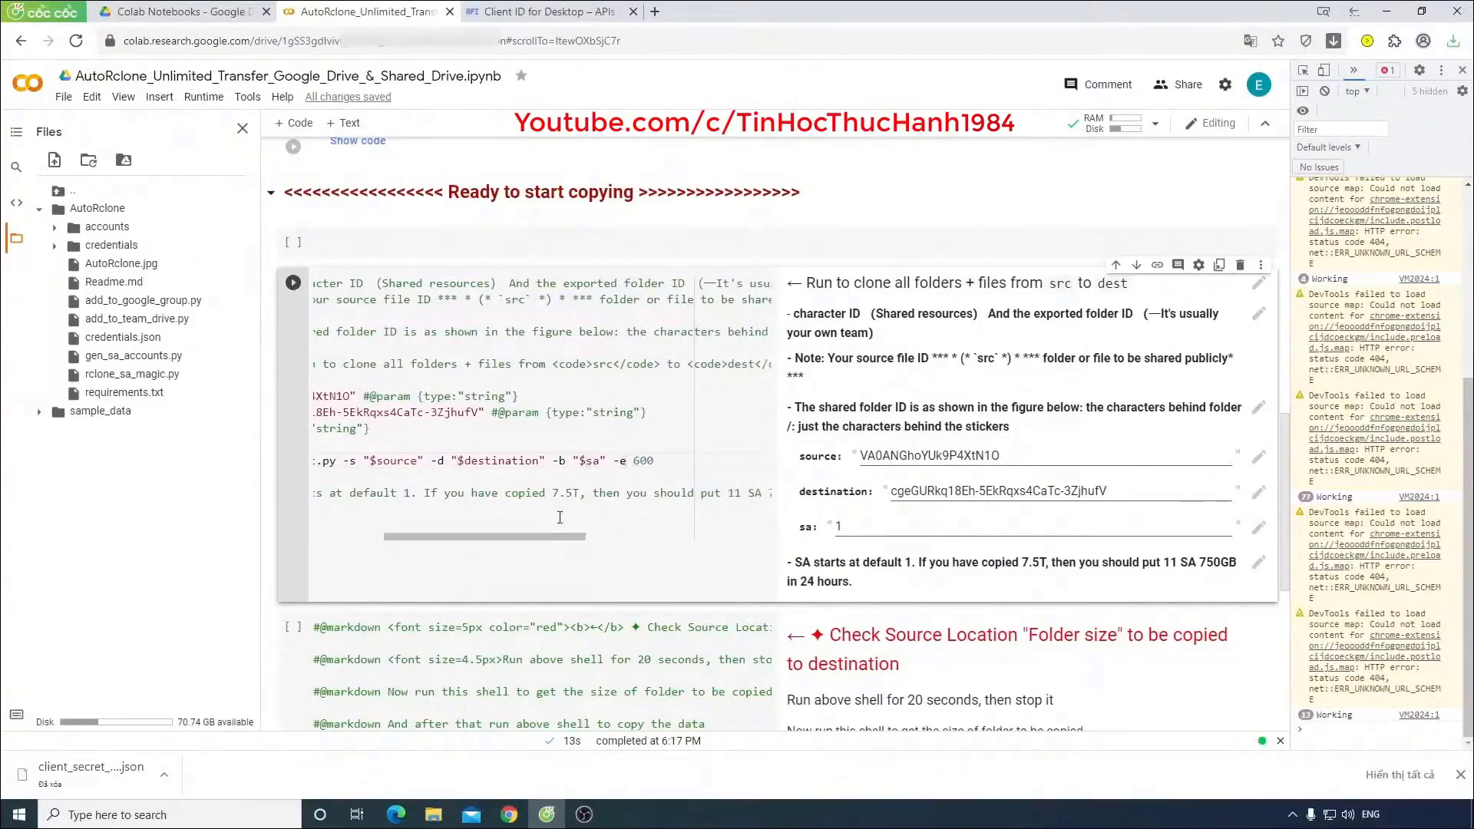
{"action": "left_click_drag", "start_coordinate": [523, 536], "coordinate": [444, 537]}
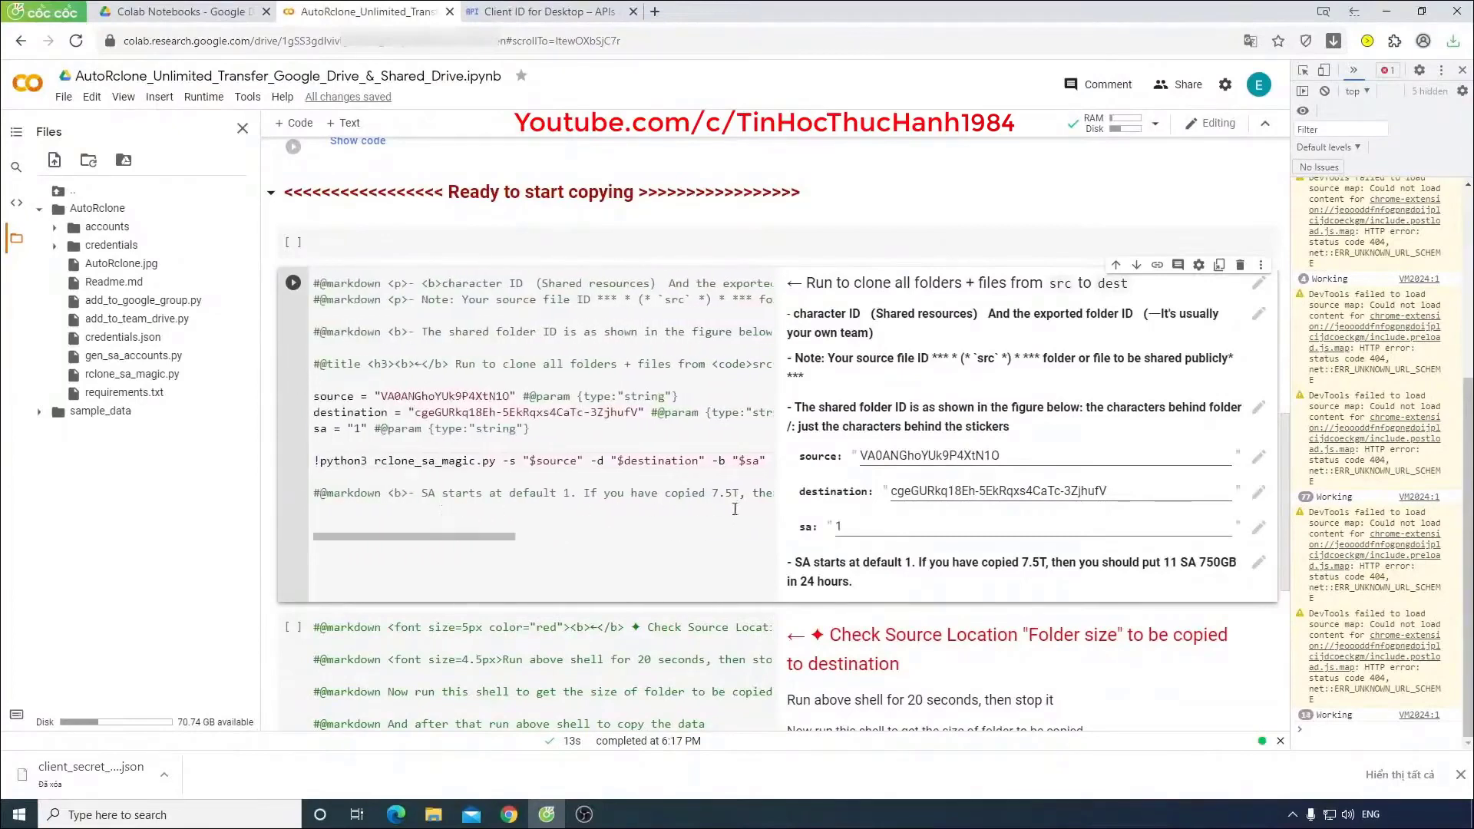
Step: Hide the clone cell's code so only its form shows, and examine the source and destination ID fields
{"action": "left_click", "coordinate": [1262, 267]}
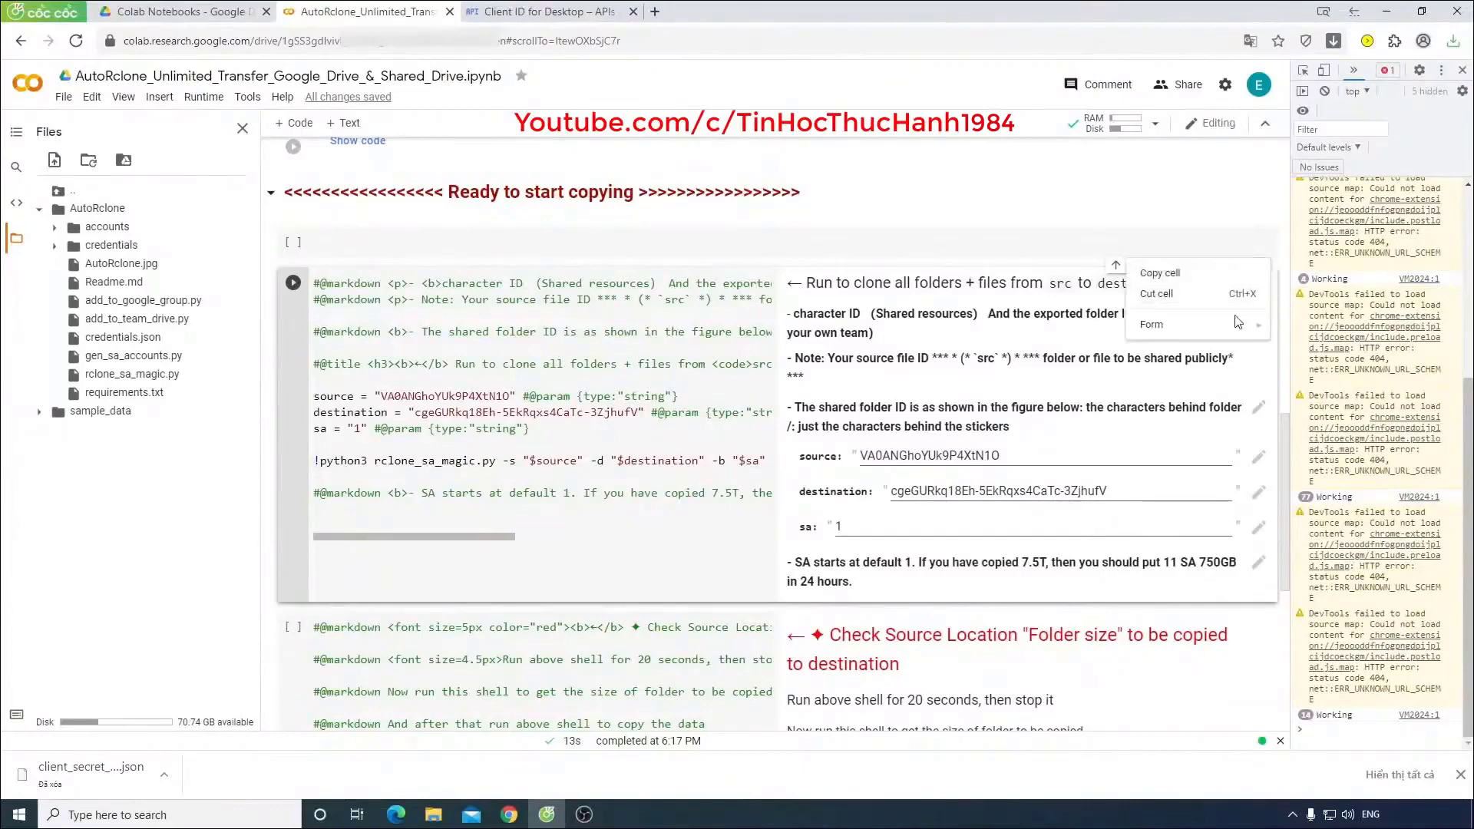
{"action": "mouse_move", "coordinate": [1152, 325]}
{"action": "left_click", "coordinate": [971, 378]}
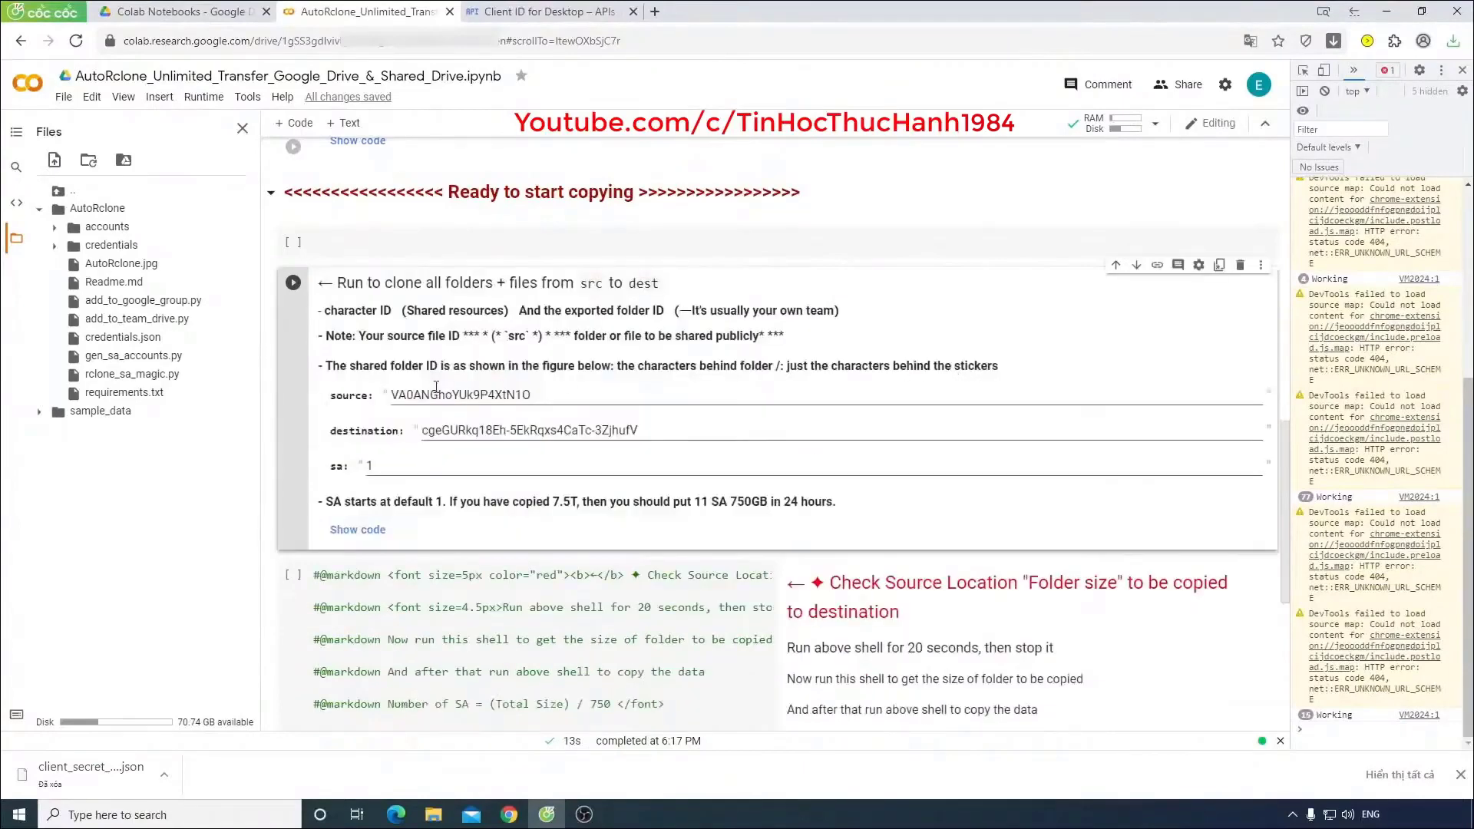
{"action": "left_click_drag", "start_coordinate": [558, 397], "coordinate": [384, 405]}
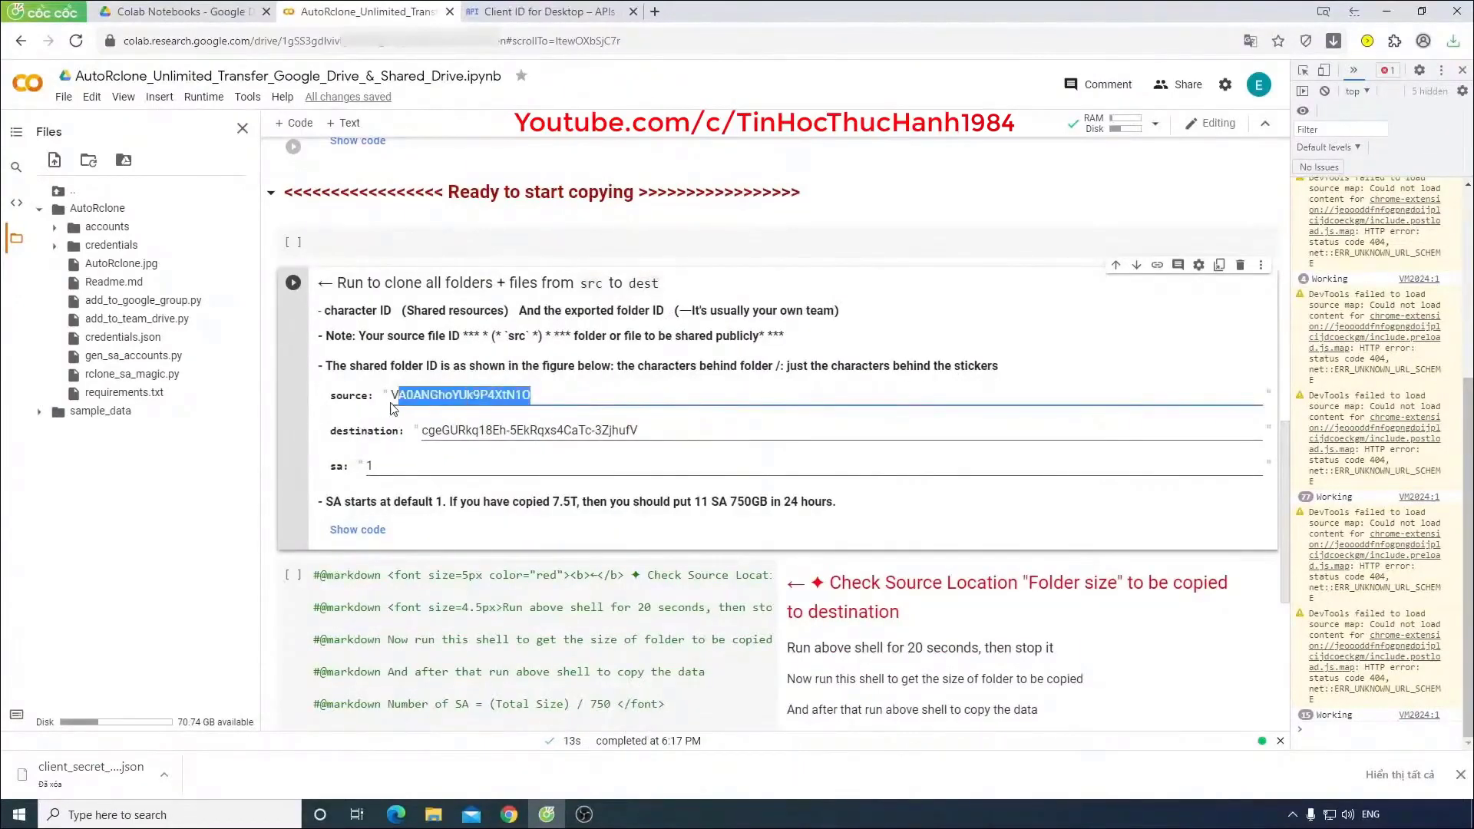
{"action": "left_click_drag", "start_coordinate": [669, 430], "coordinate": [424, 432]}
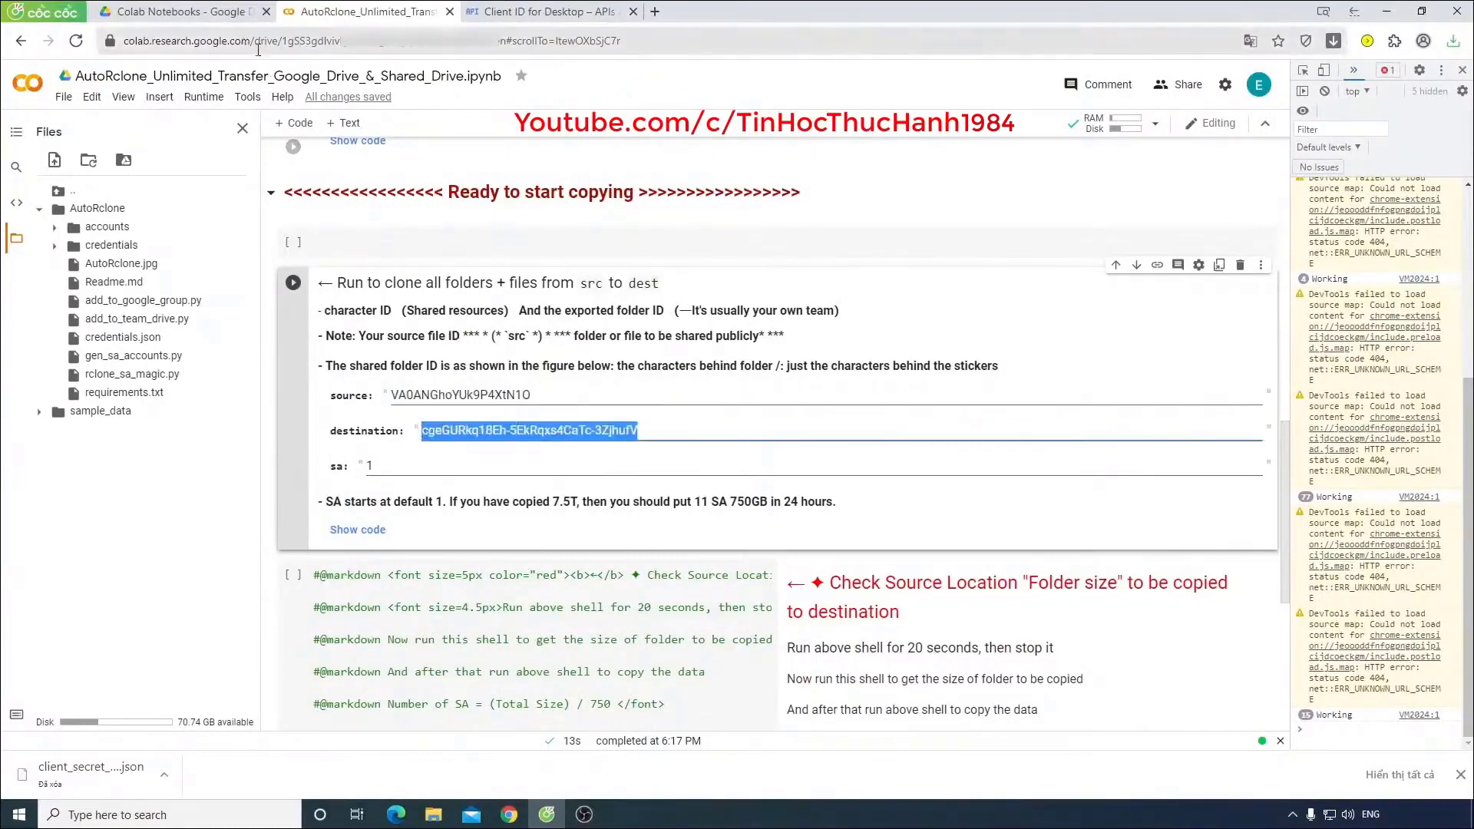
Step: Load Google Drive's My Drive at drive.google.com/drive/my-drive in place of the Client ID for Desktop page
{"action": "left_click", "coordinate": [585, 19]}
{"action": "left_click", "coordinate": [536, 40]}
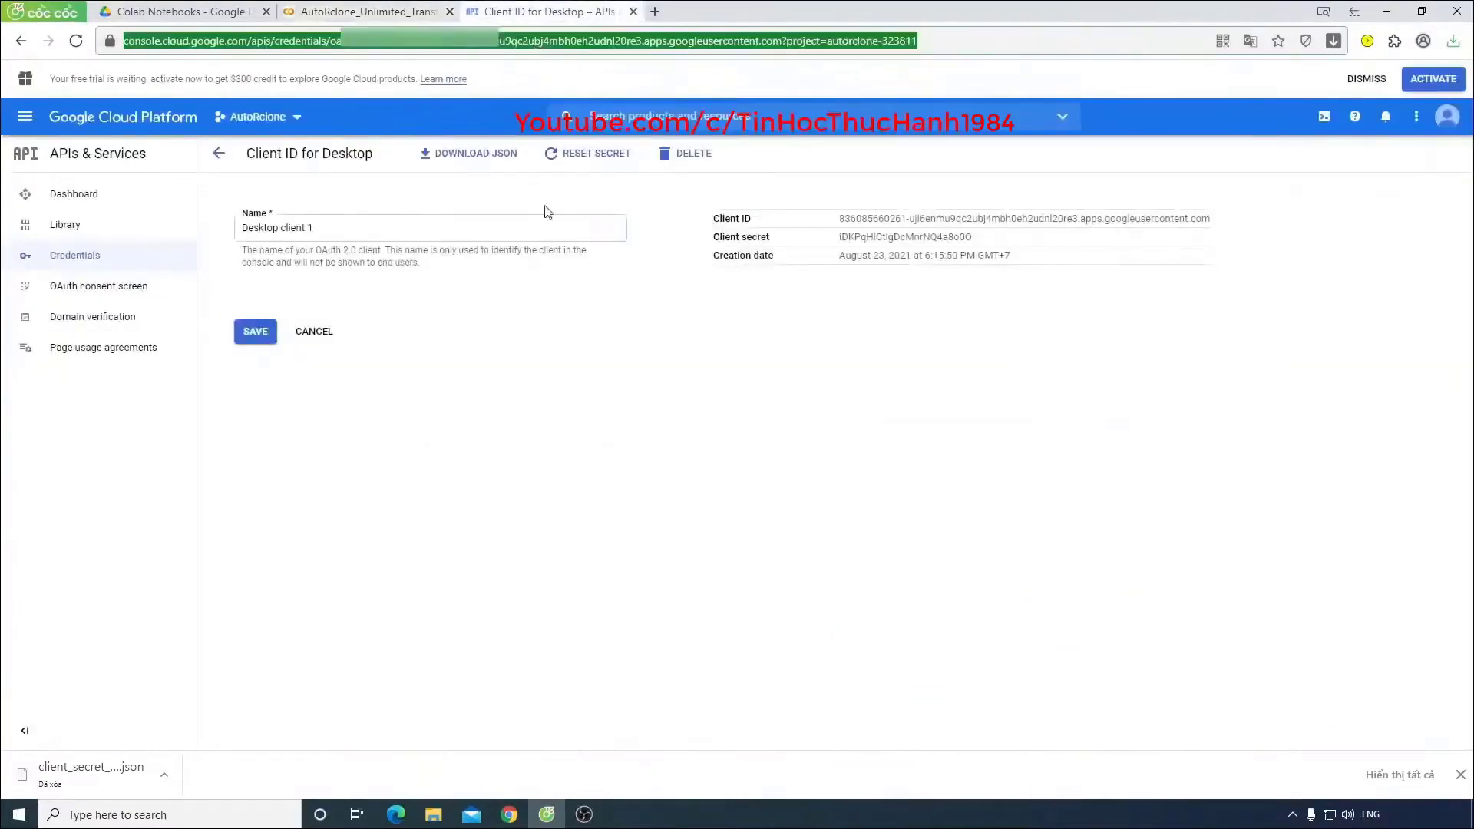
{"action": "type", "text": "drive.google.com/drive/my-drive"}
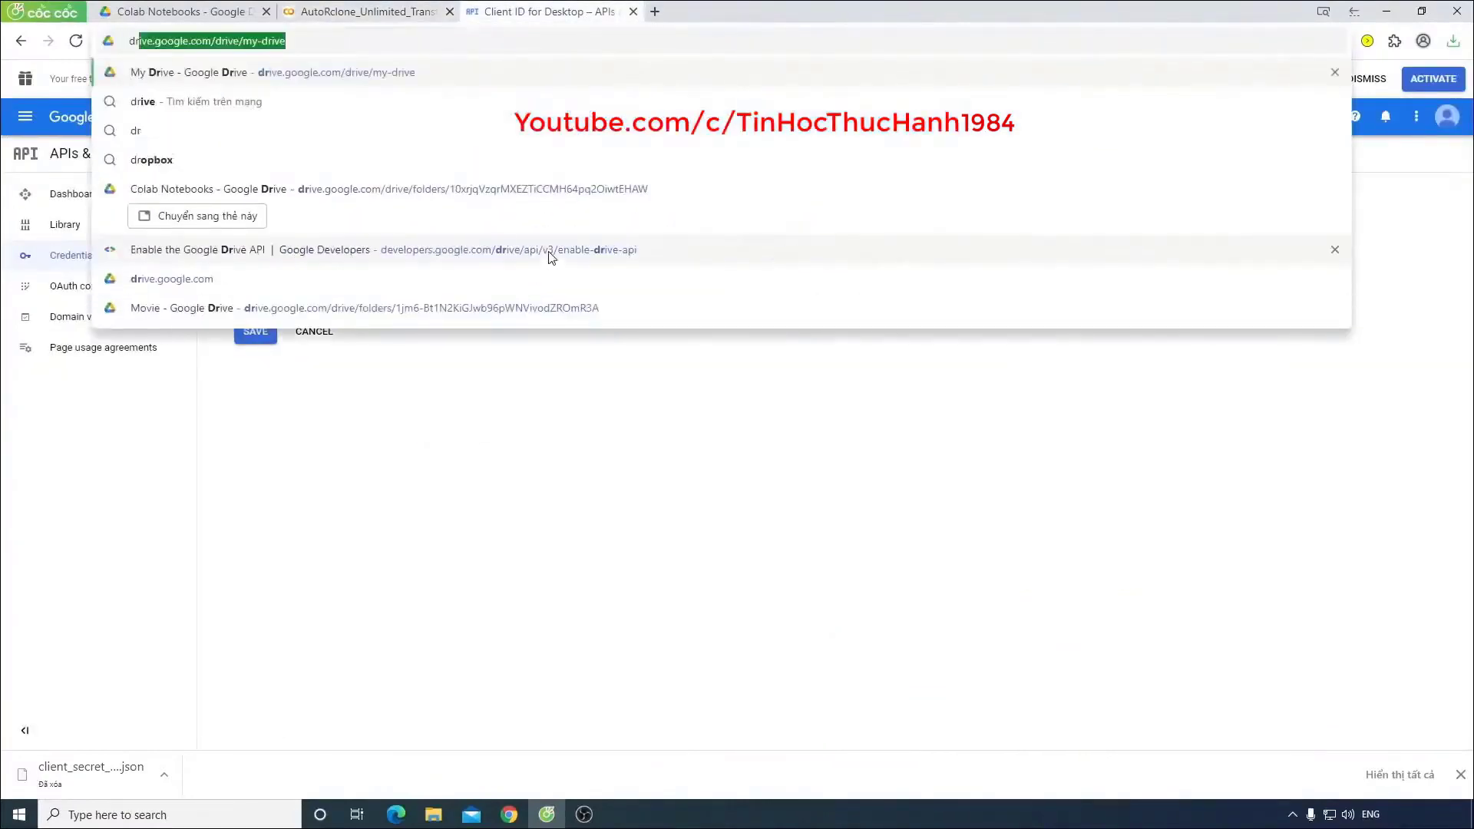
{"action": "key", "text": "Return"}
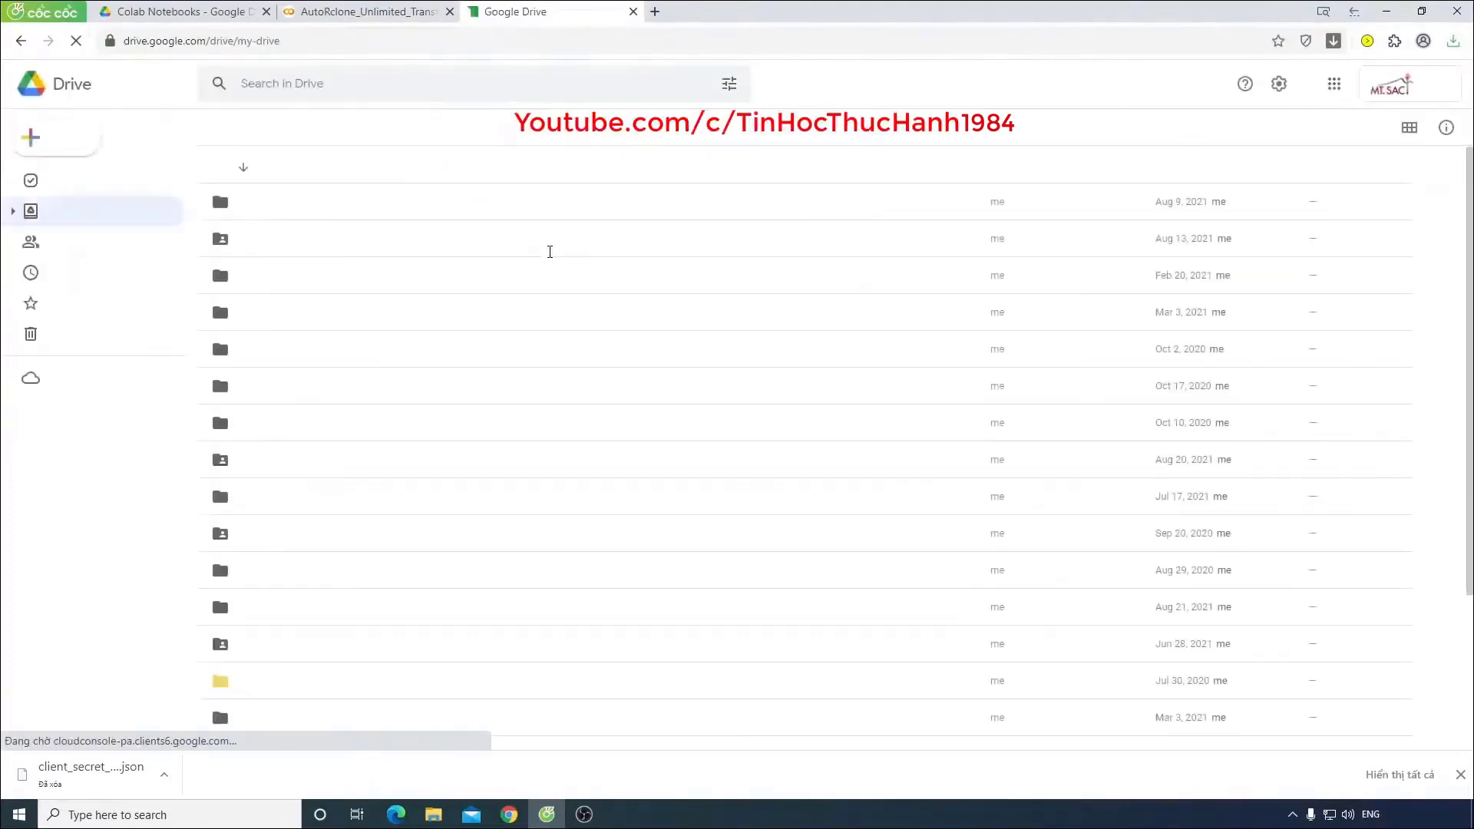
Step: Create a new folder named "Test download to My Drive" in My Drive
{"action": "left_click", "coordinate": [68, 146]}
{"action": "left_click", "coordinate": [117, 147]}
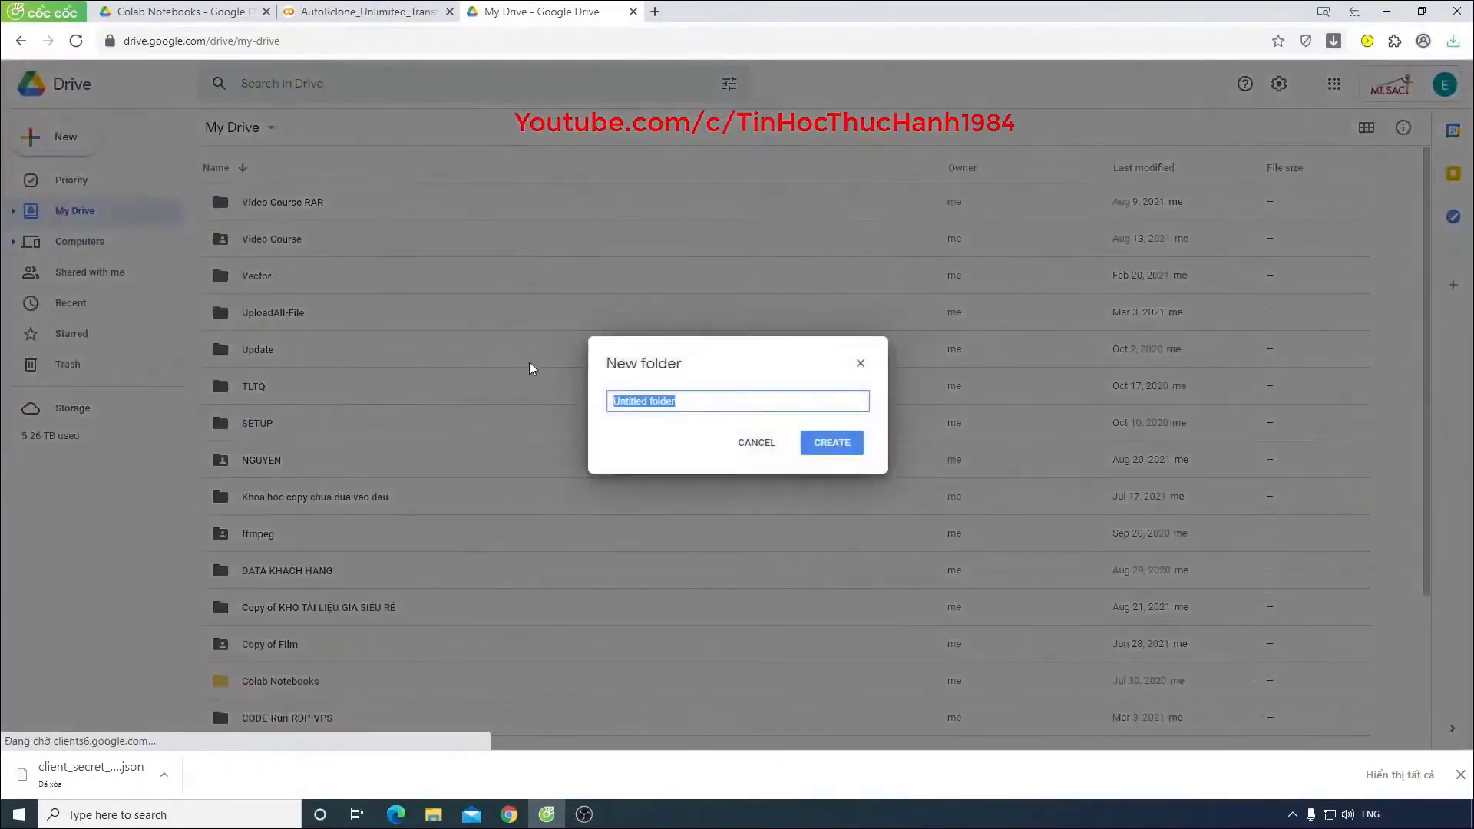
{"action": "type", "text": "Test"}
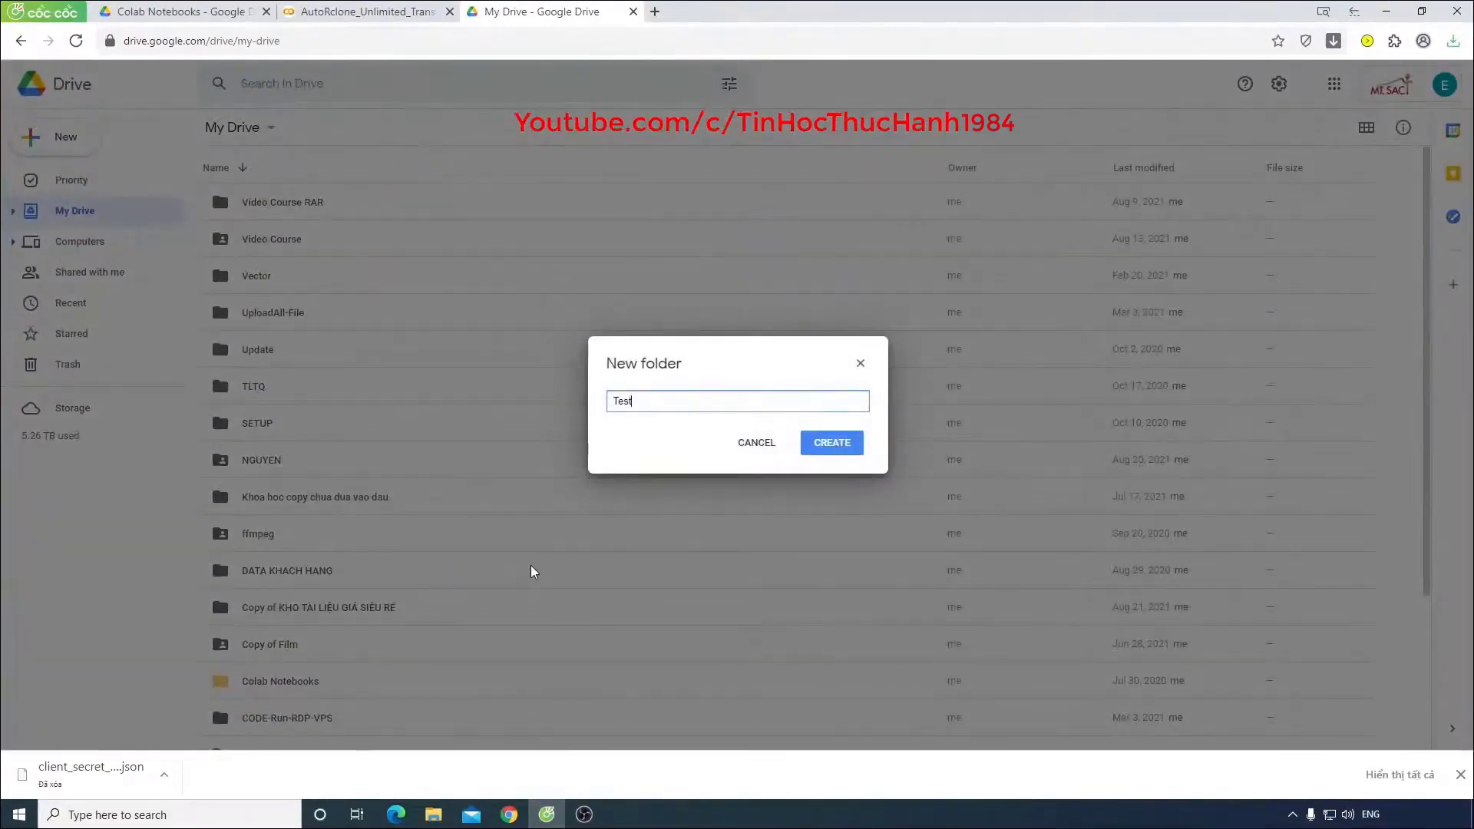
{"action": "type", "text": " download to My Drive"}
{"action": "left_click", "coordinate": [808, 449]}
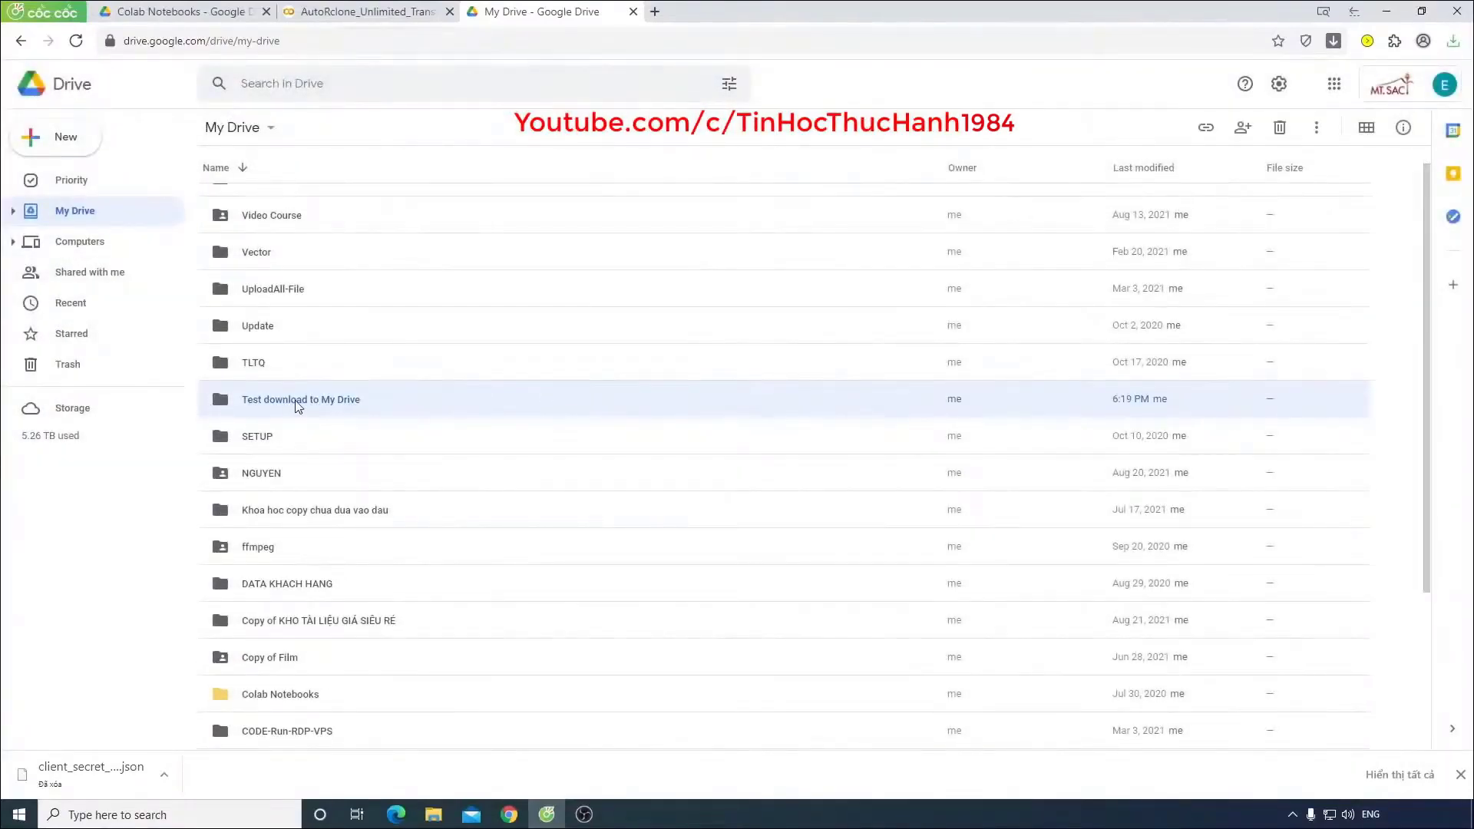
Step: Share the "Test download to My Drive" folder with anyone with the link, giving them the Editor role
{"action": "right_click", "coordinate": [293, 399]}
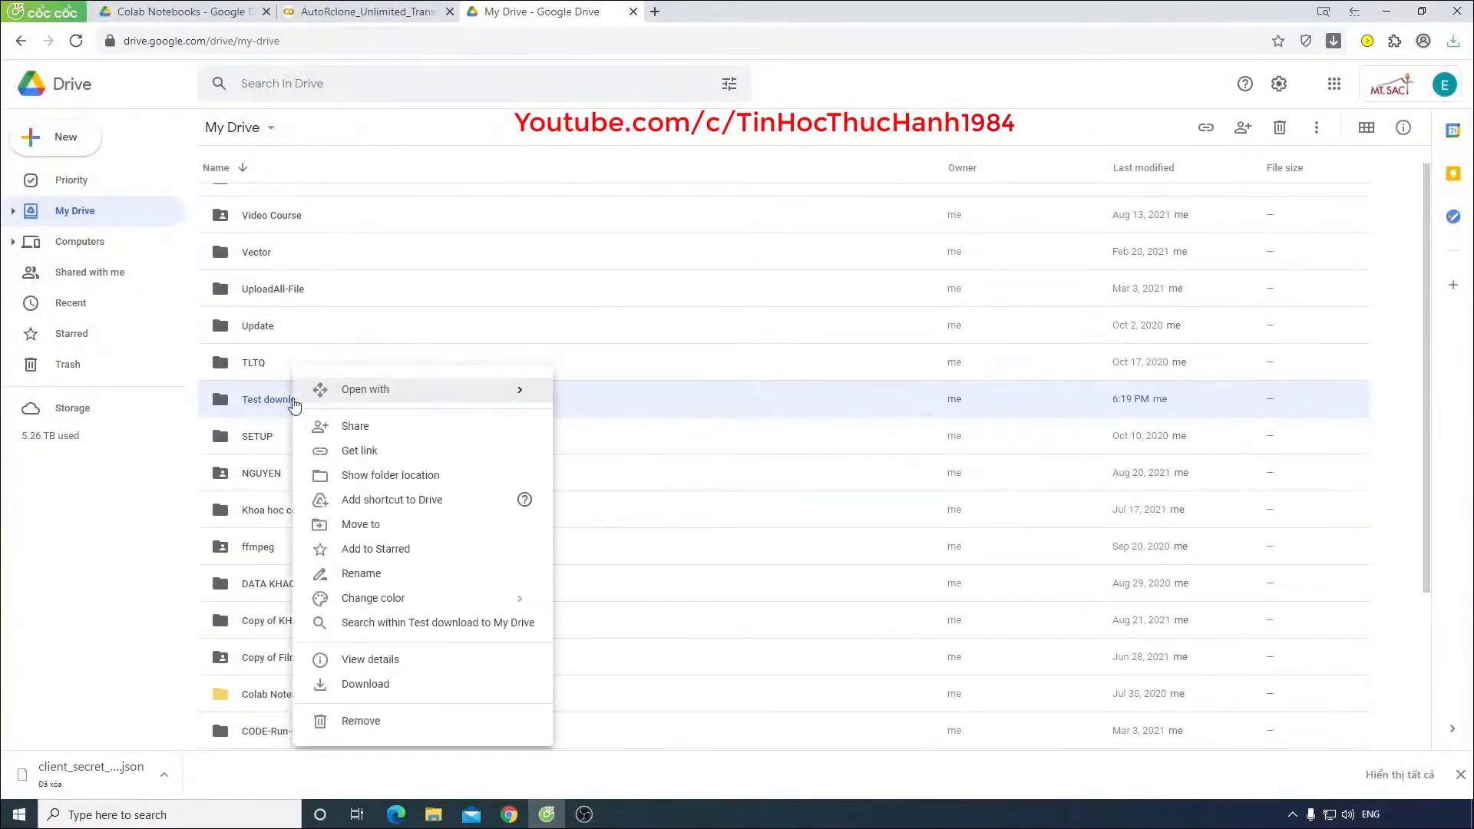
{"action": "left_click", "coordinate": [374, 436]}
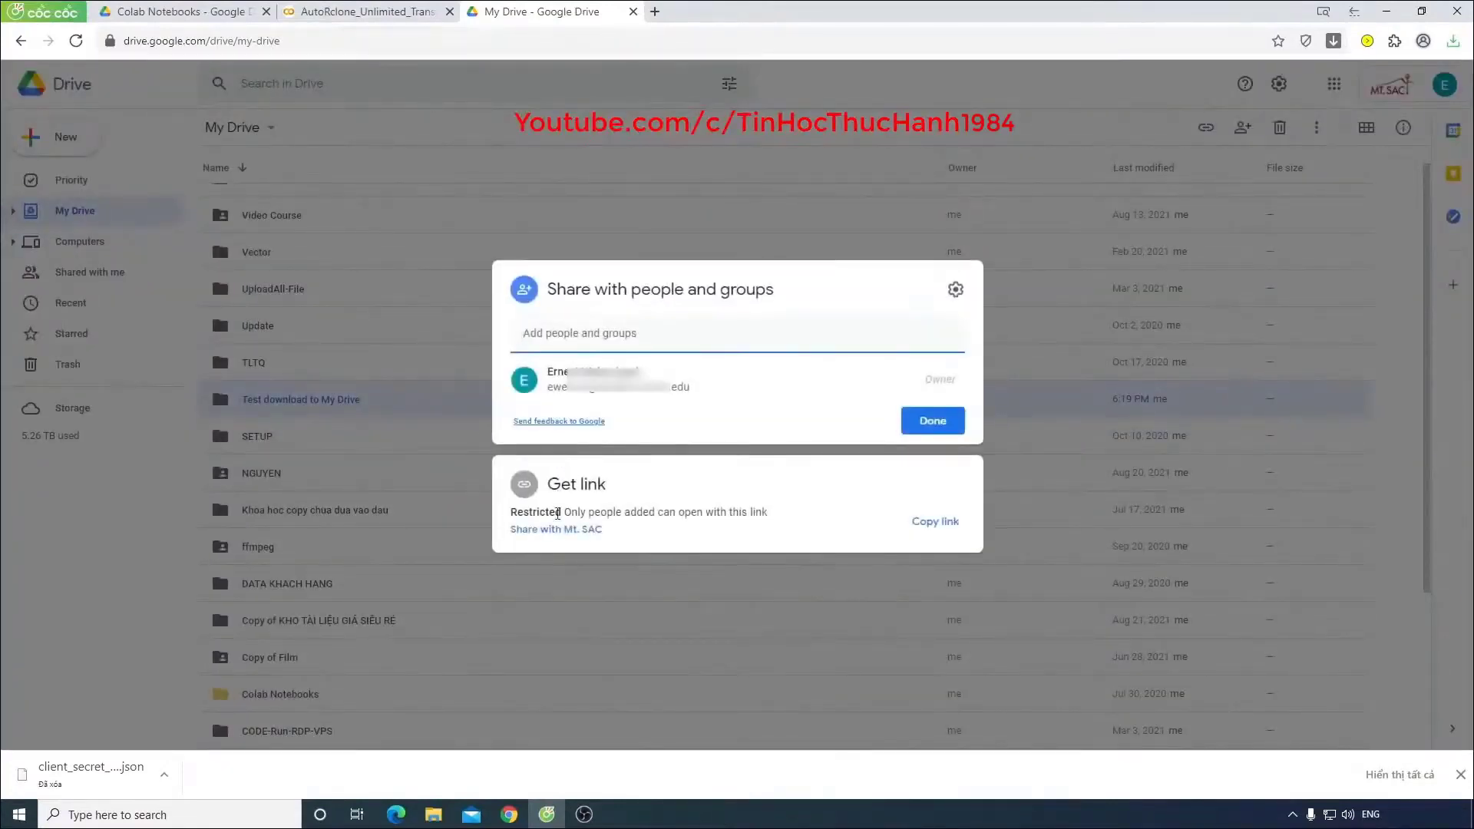
{"action": "left_click", "coordinate": [560, 530]}
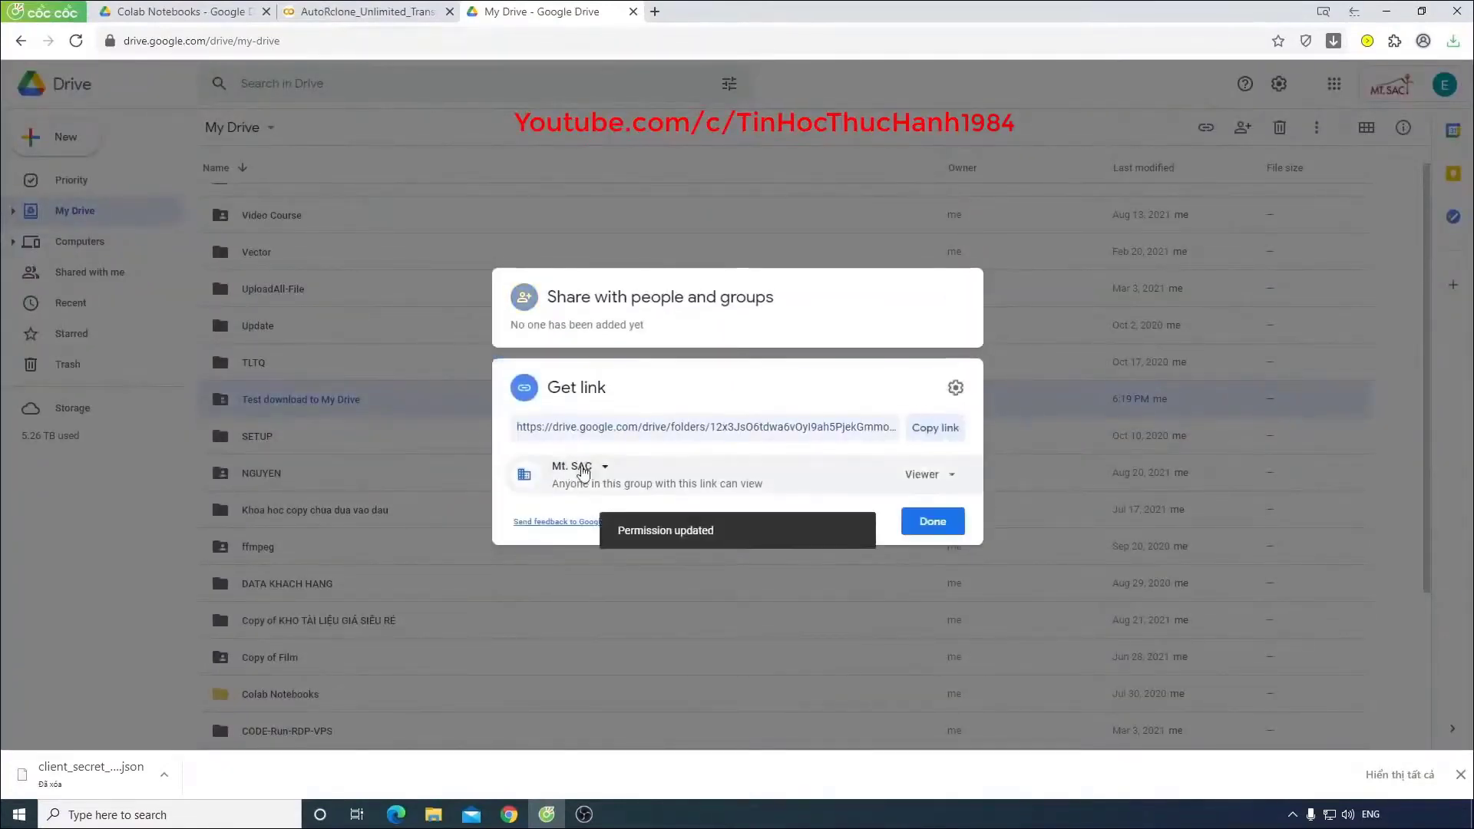
{"action": "left_click", "coordinate": [577, 466]}
{"action": "left_click", "coordinate": [633, 601]}
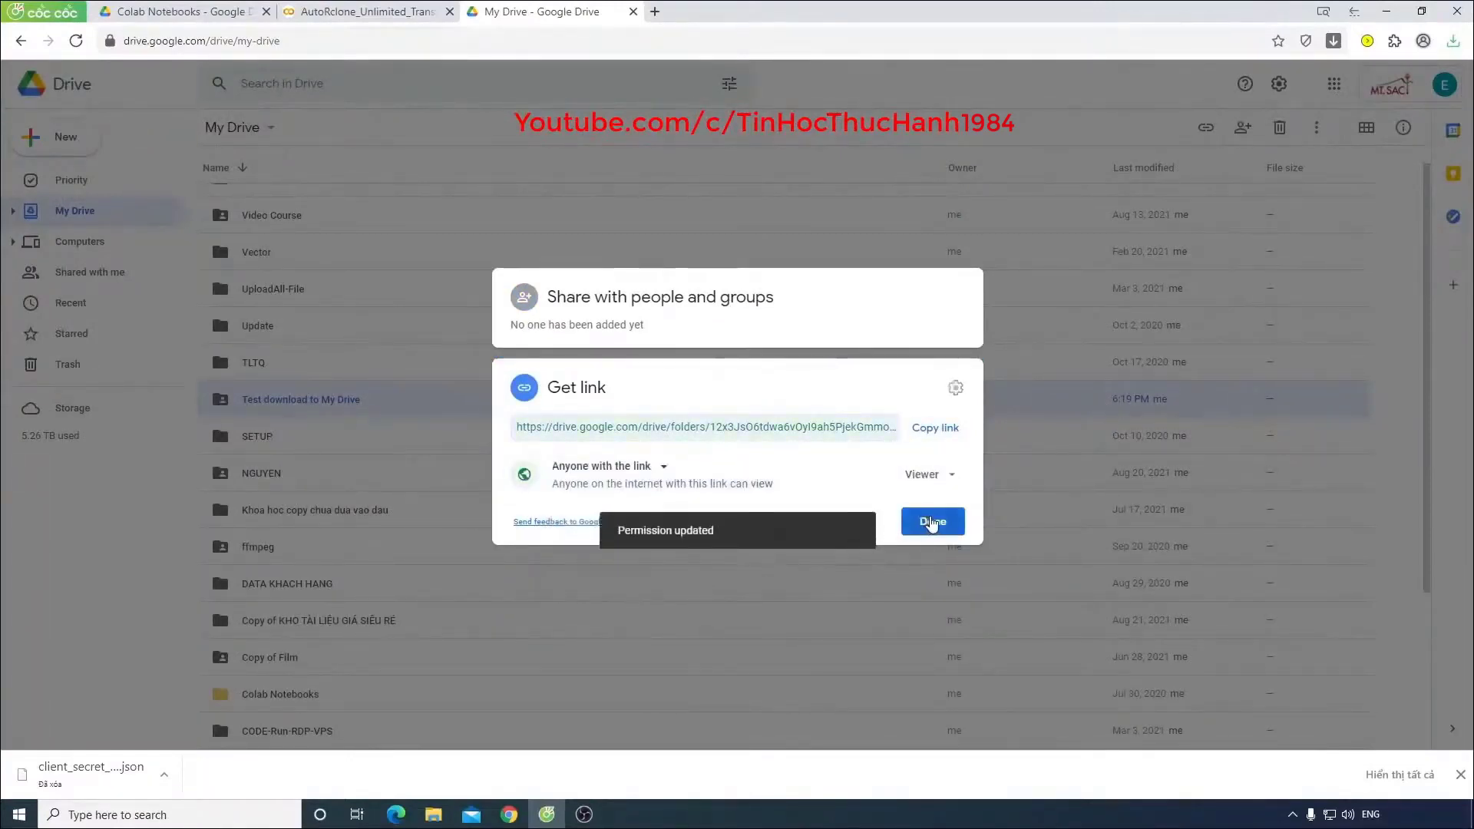
{"action": "left_click", "coordinate": [946, 483]}
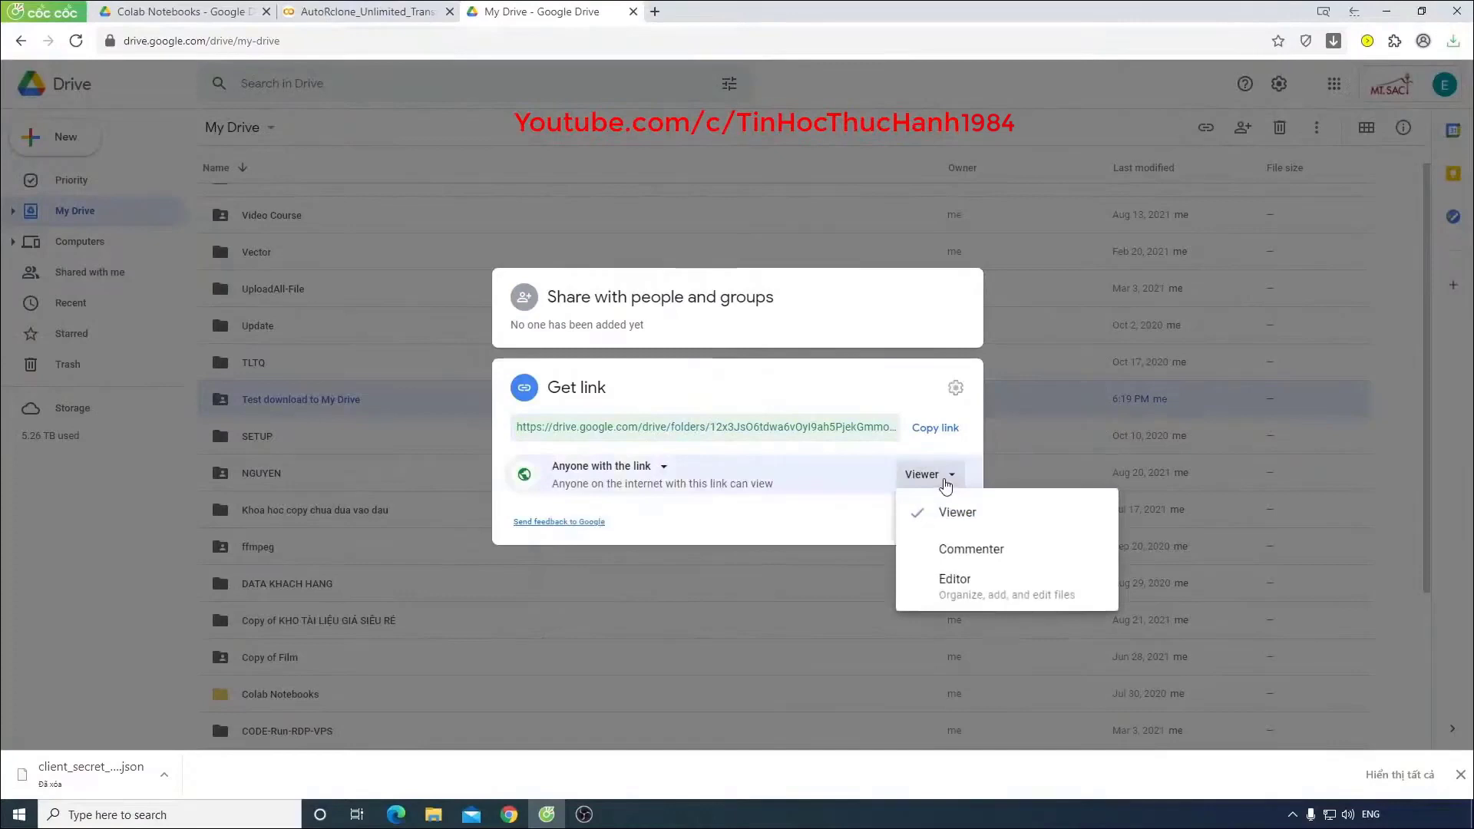
{"action": "left_click", "coordinate": [944, 582]}
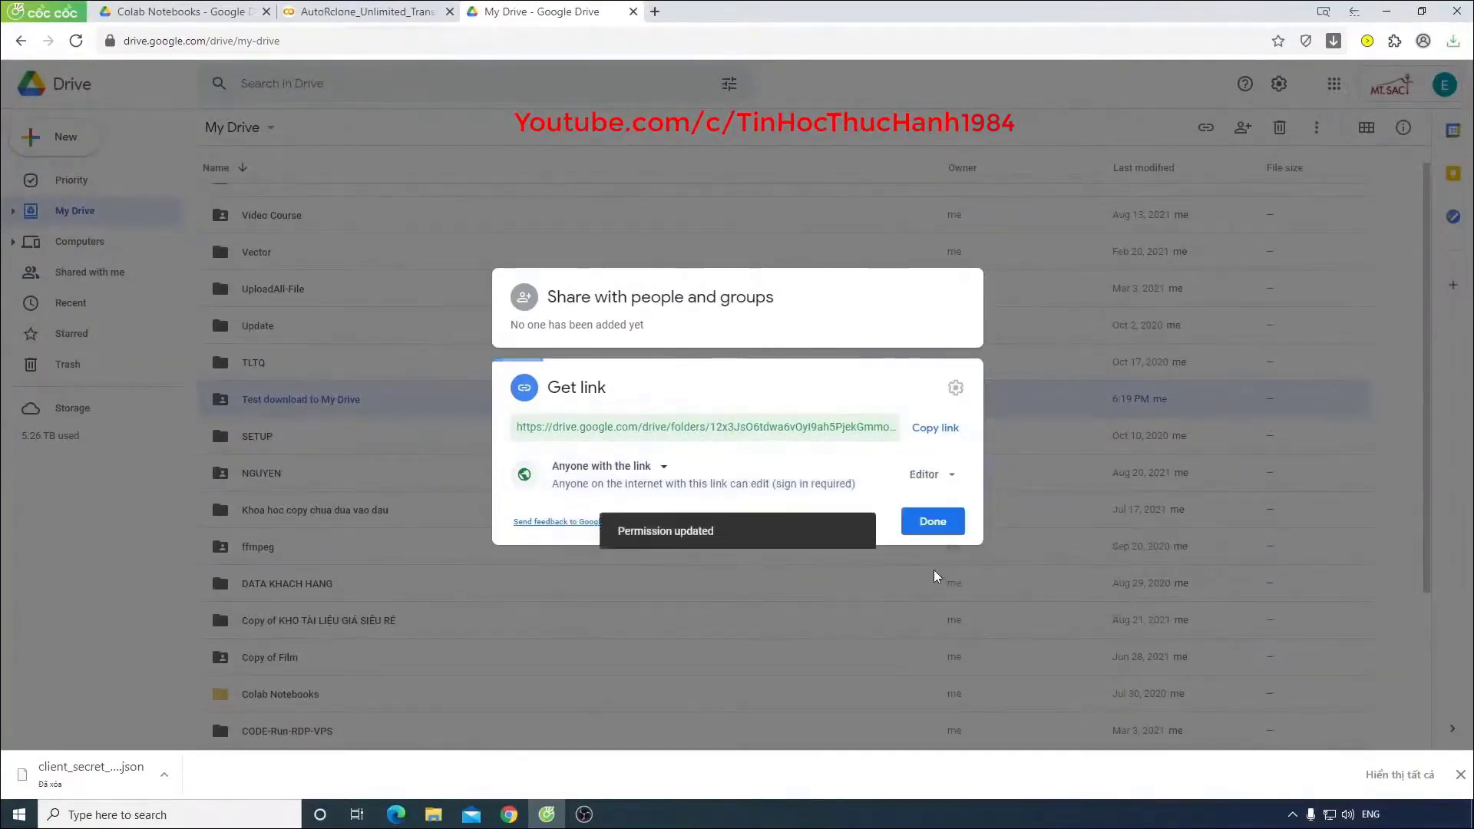
{"action": "left_click", "coordinate": [934, 523]}
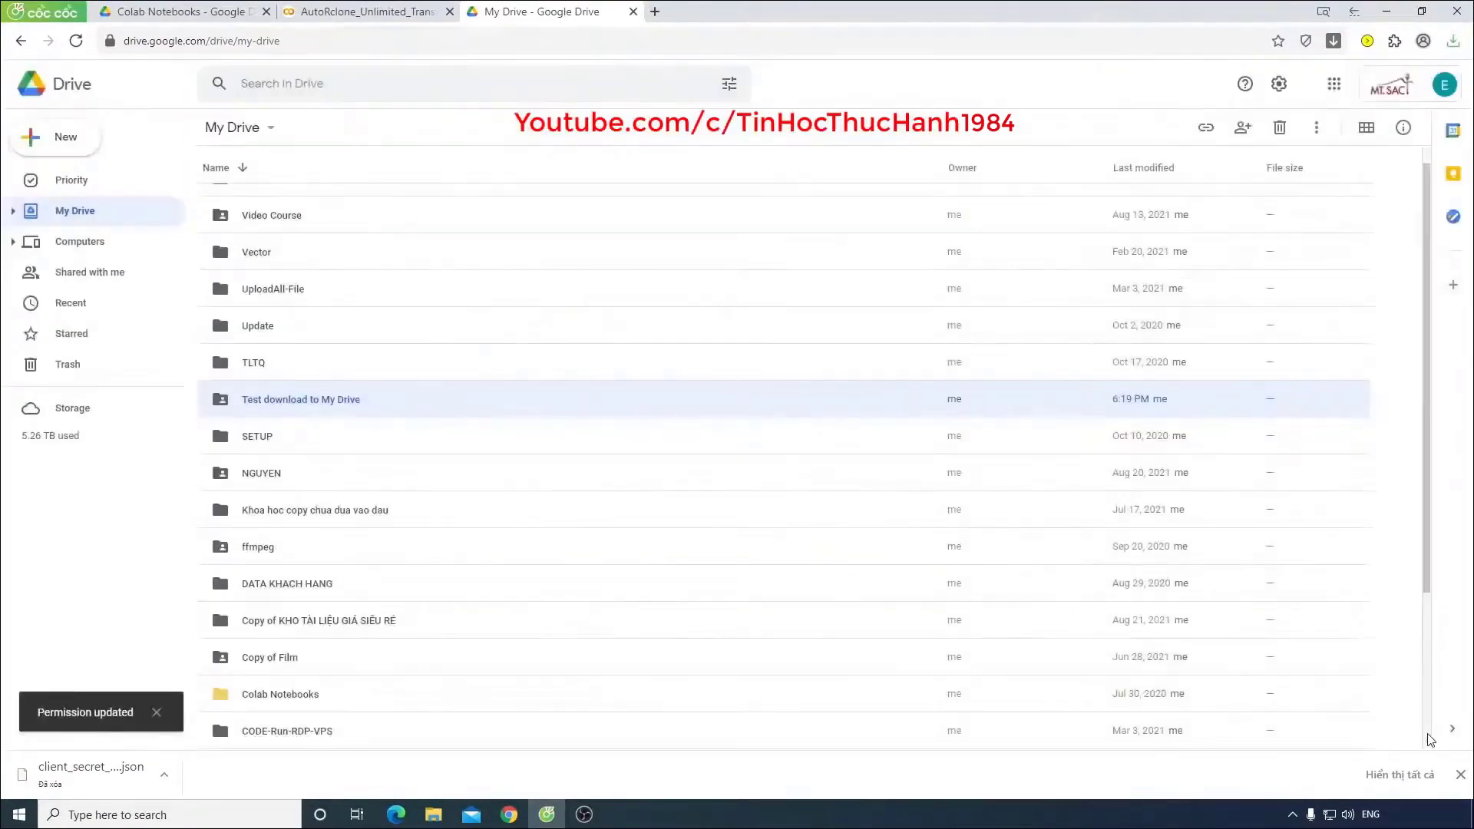
Step: Open the "Test download to My Drive" folder, and load the Zulu (1964) Google Drive page in a new tab
{"action": "left_click", "coordinate": [1461, 775]}
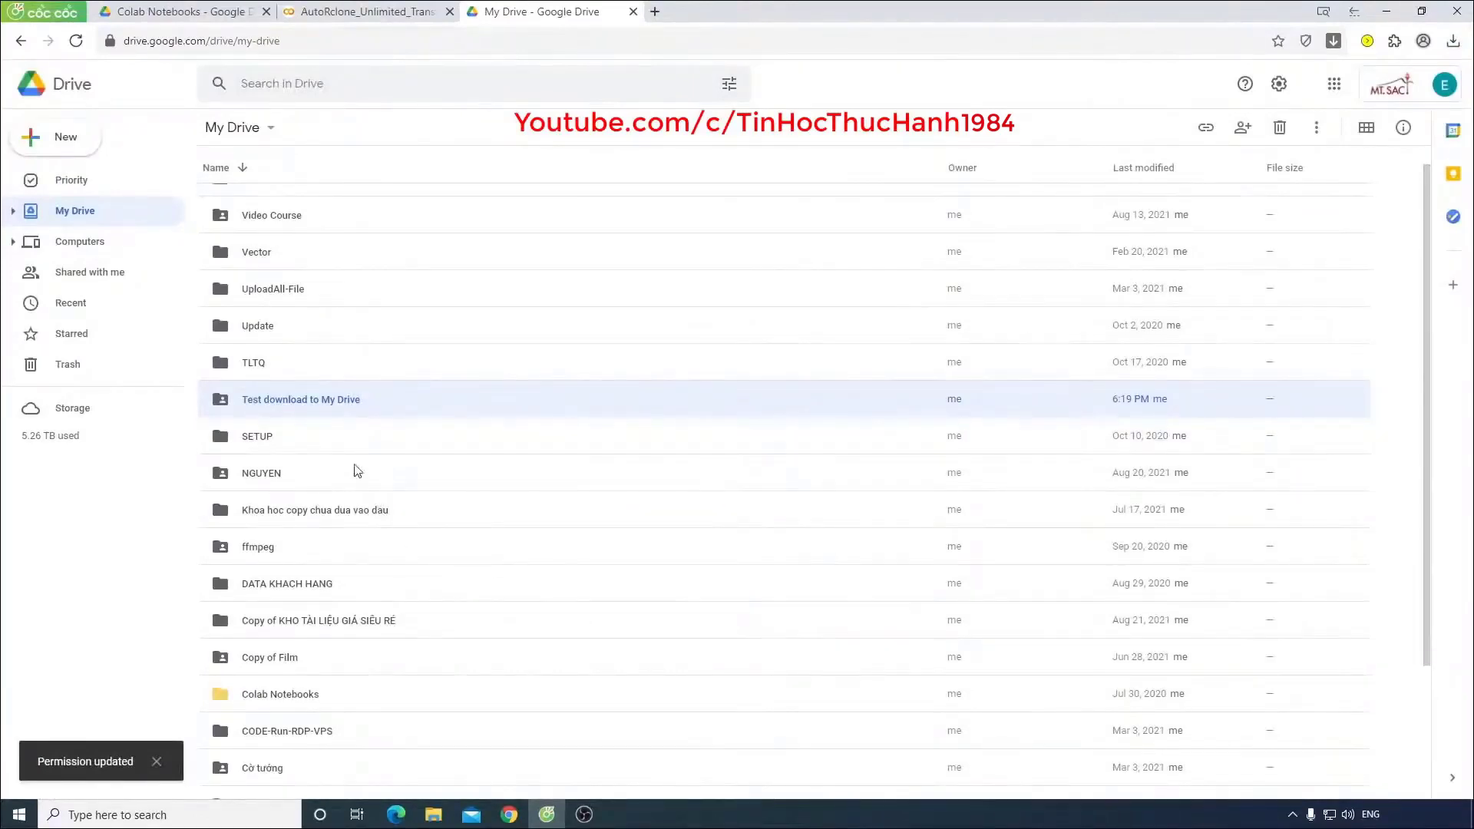
{"action": "double_click", "coordinate": [293, 410]}
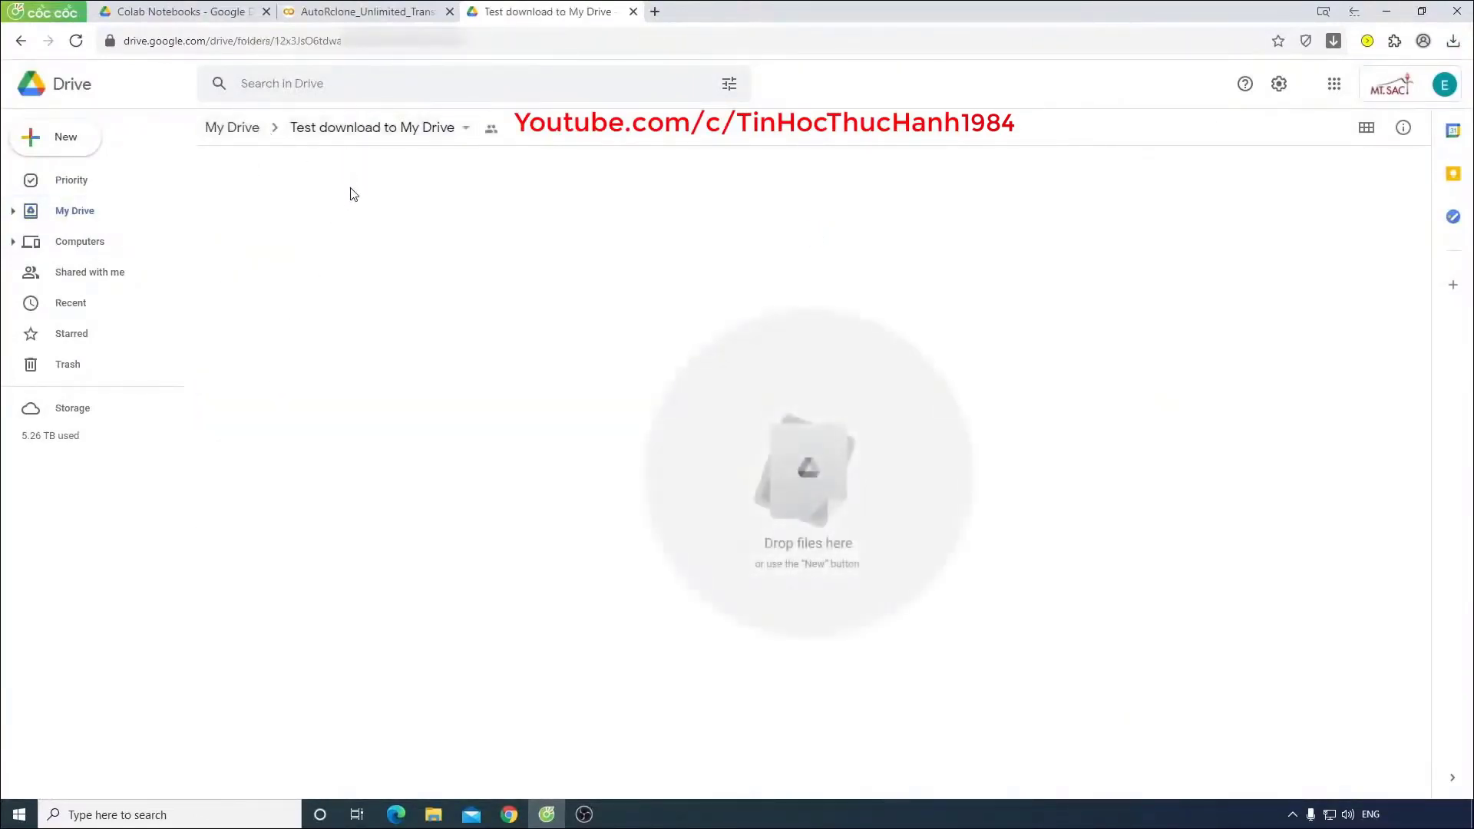
{"action": "left_click", "coordinate": [656, 12]}
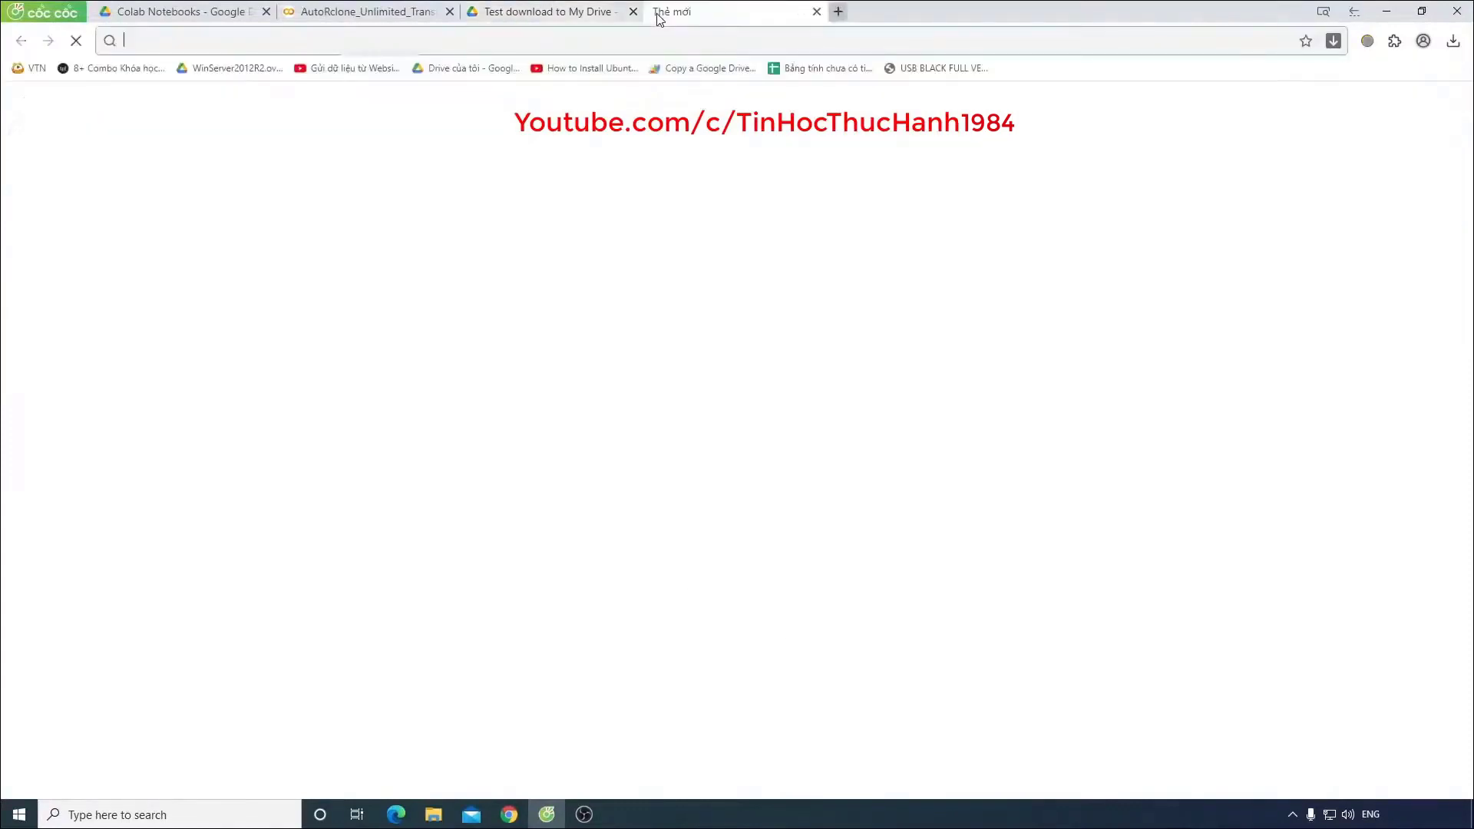
{"action": "right_click", "coordinate": [777, 24]}
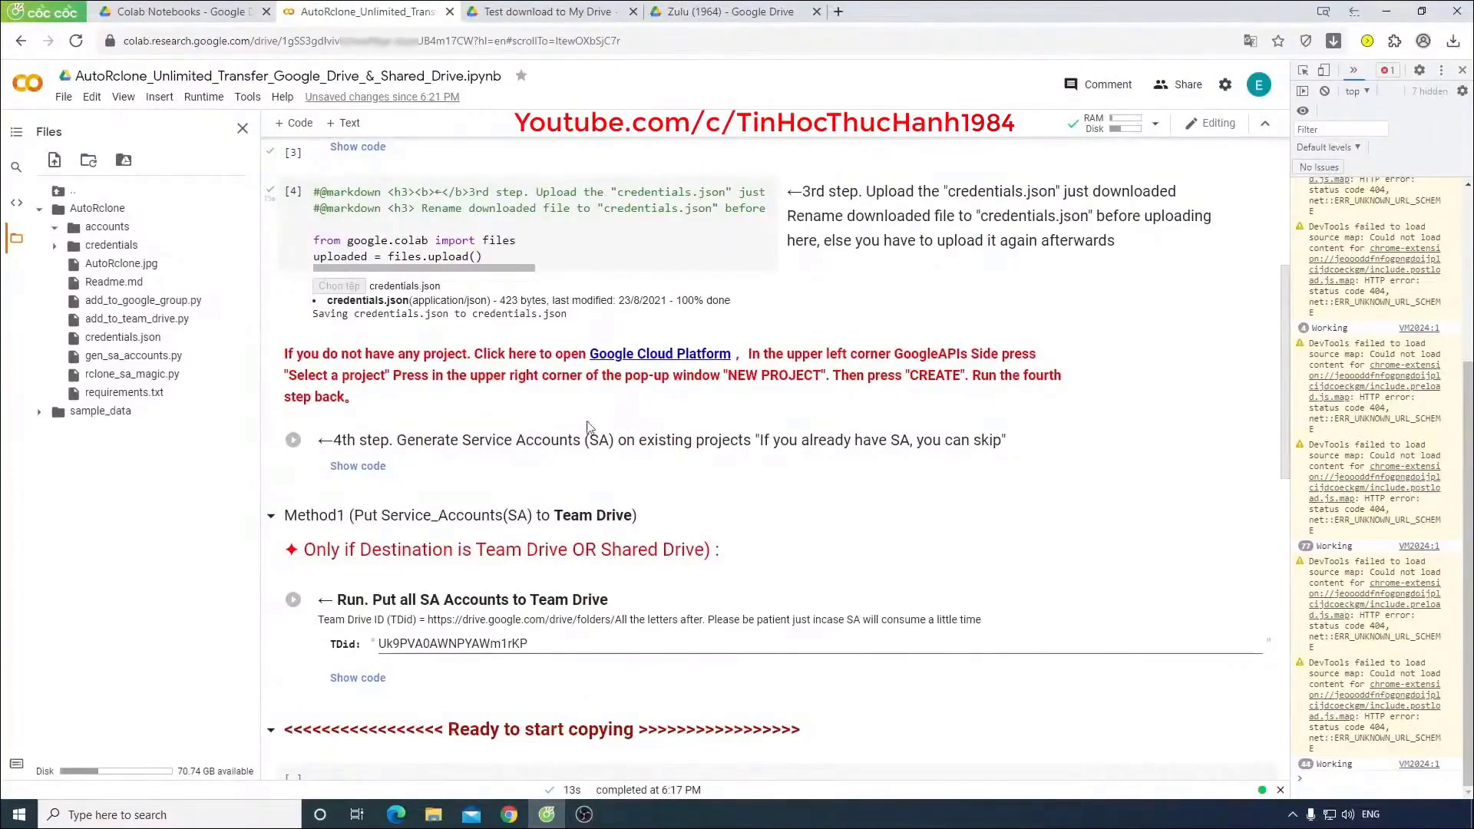
Step: Return to the AutoRclone notebook, show the 4th step cell's code and examine its gen_sa_accounts.py quick-setup command
{"action": "left_click_drag", "start_coordinate": [424, 443], "coordinate": [676, 445]}
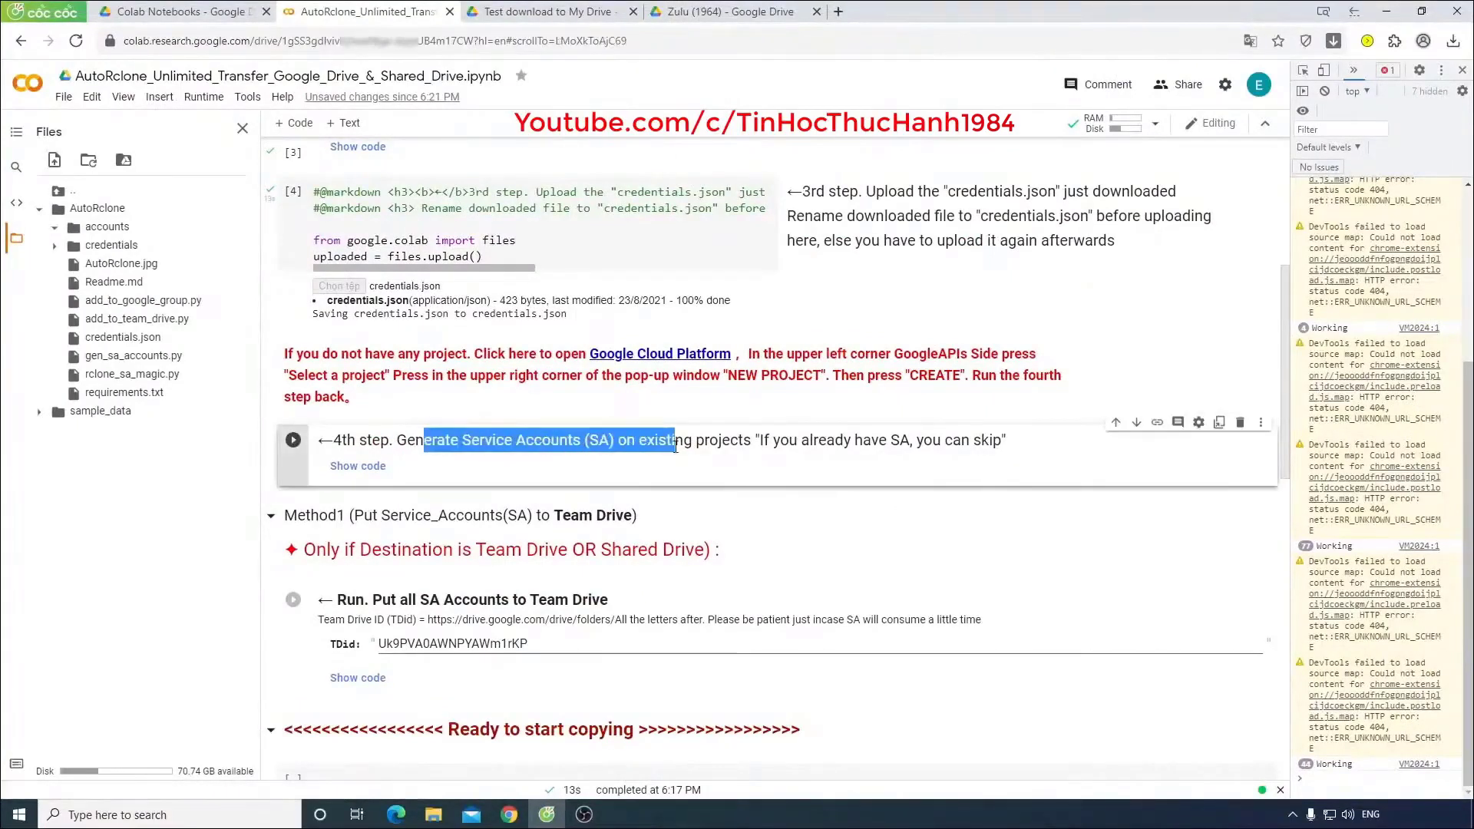
{"action": "left_click_drag", "start_coordinate": [836, 442], "coordinate": [910, 443]}
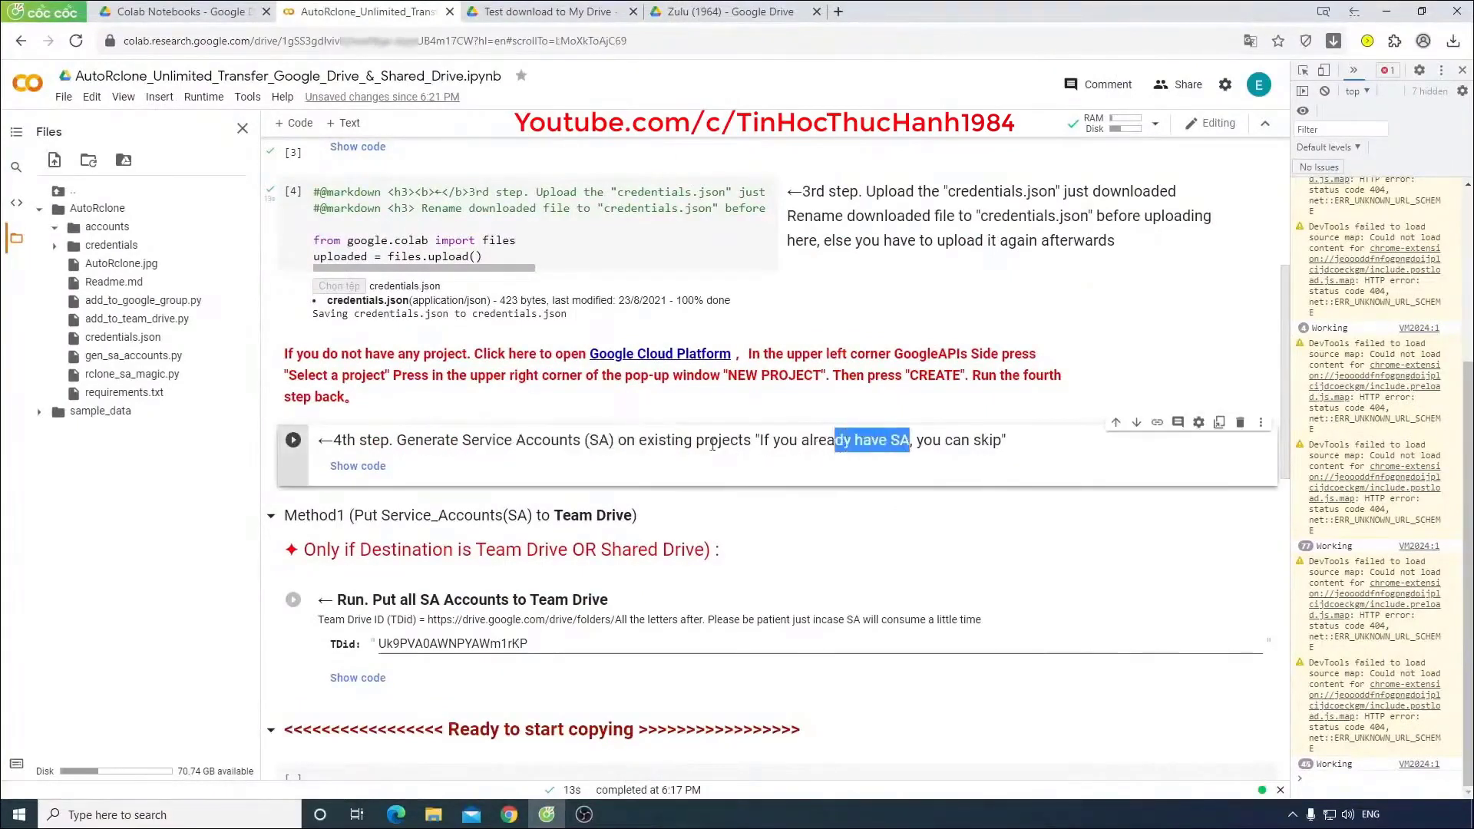
{"action": "left_click", "coordinate": [382, 466]}
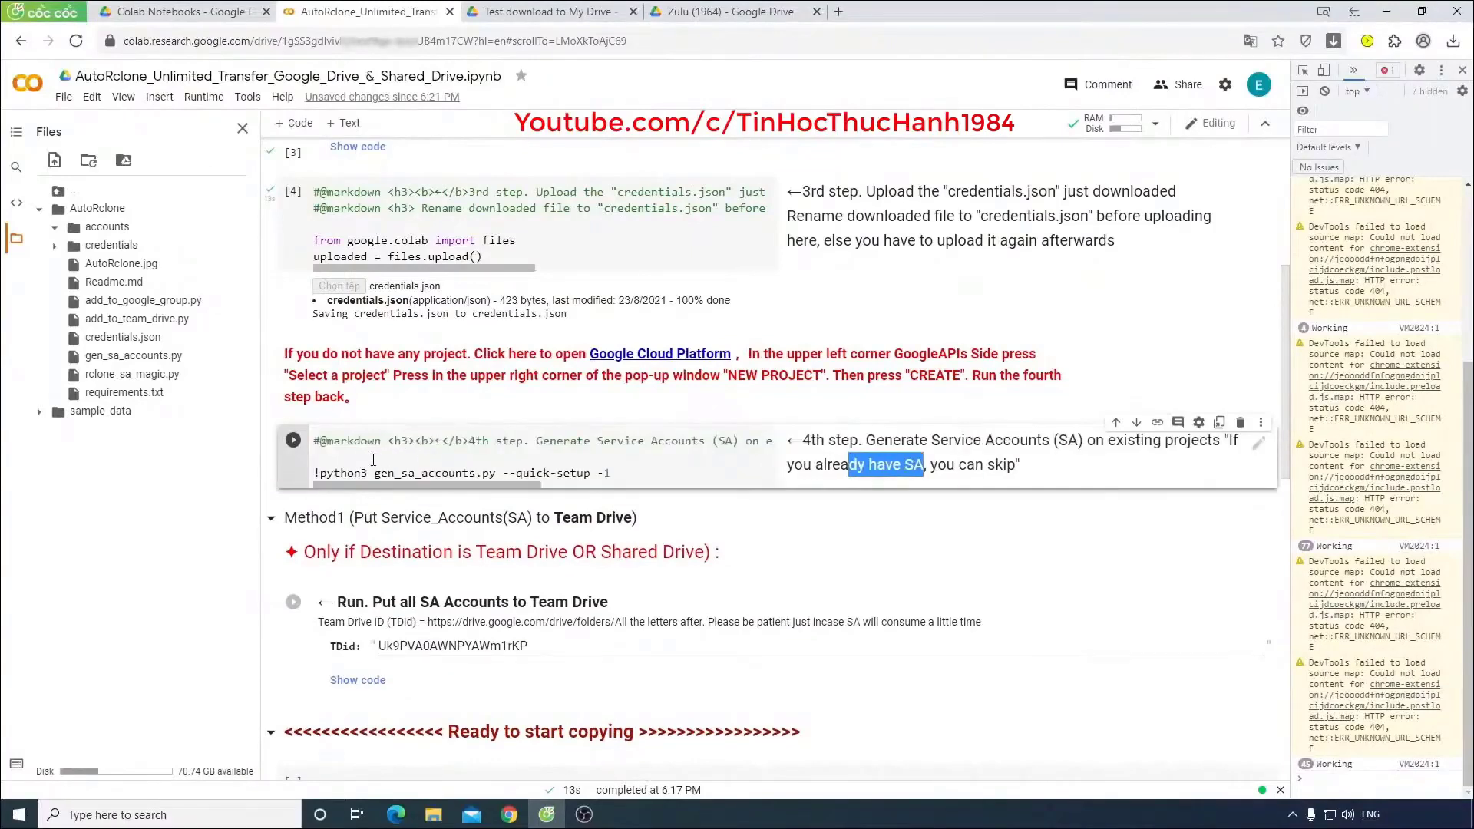
{"action": "left_click_drag", "start_coordinate": [619, 473], "coordinate": [311, 473]}
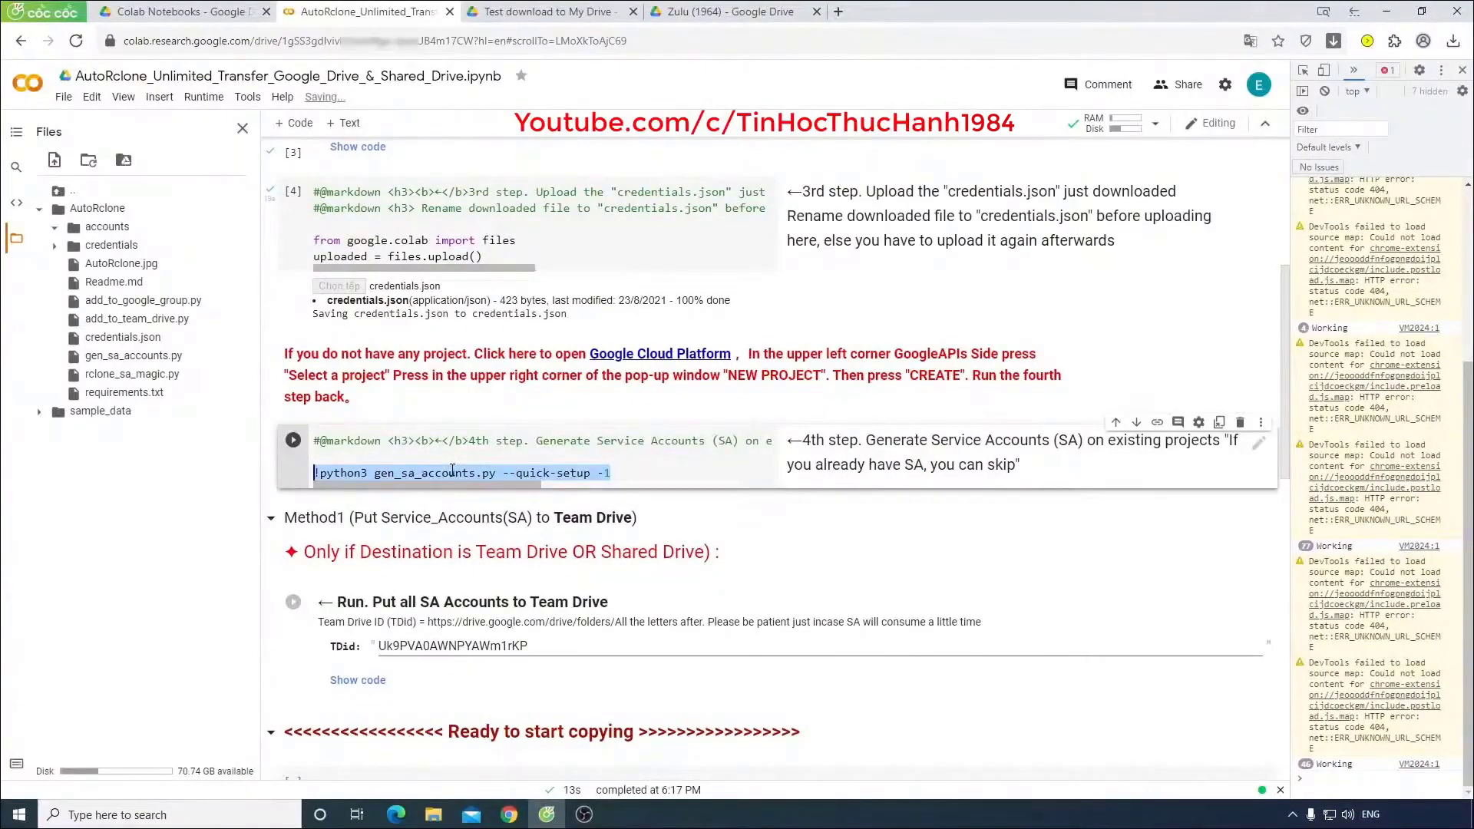
Step: Run the 4th step cell and copy the authorization code obtained by signing in to AppAutoRclone with the listed Google account
{"action": "left_click", "coordinate": [450, 471]}
{"action": "left_click", "coordinate": [294, 445]}
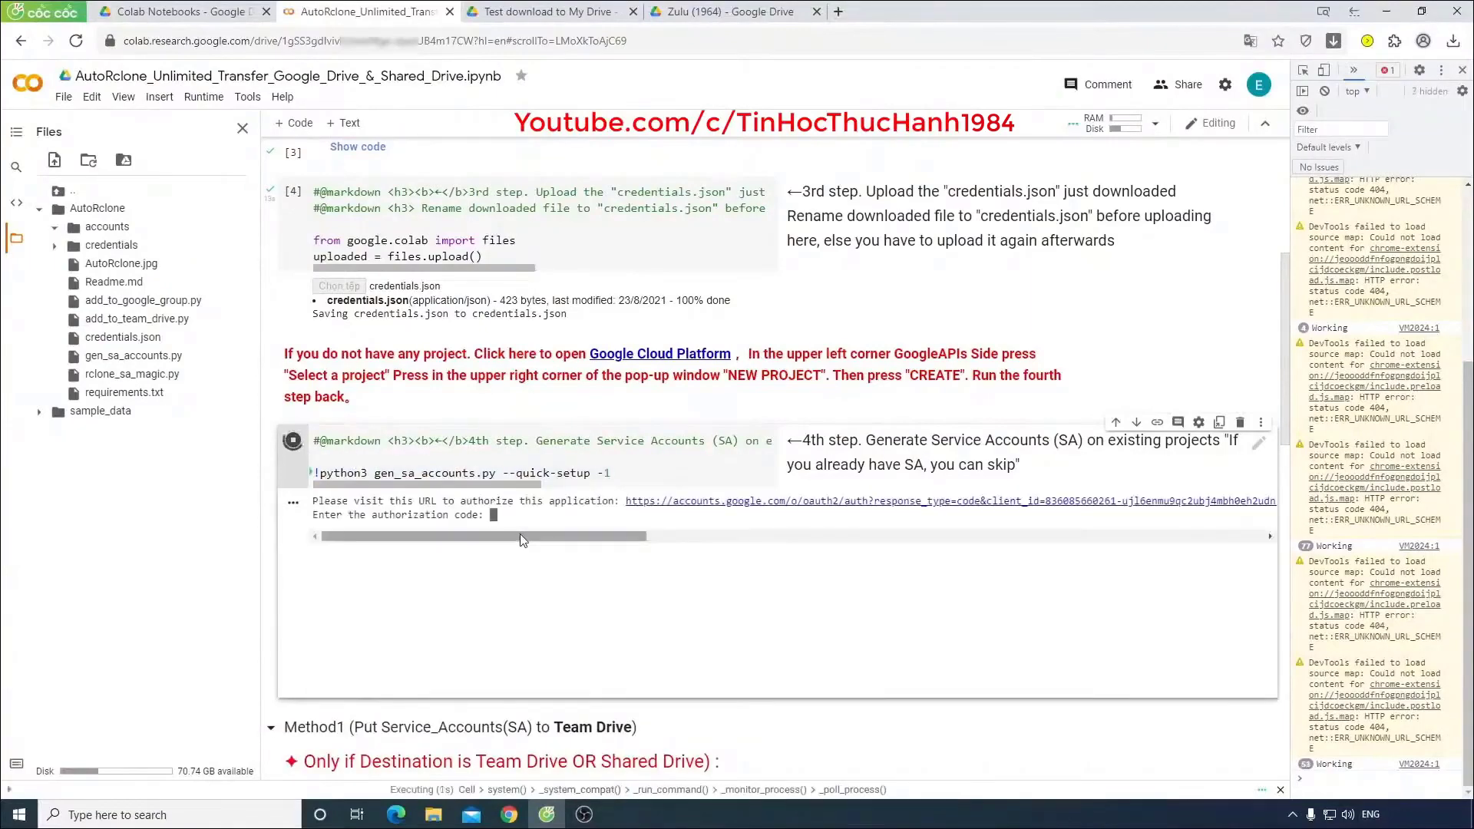
{"action": "left_click", "coordinate": [674, 502]}
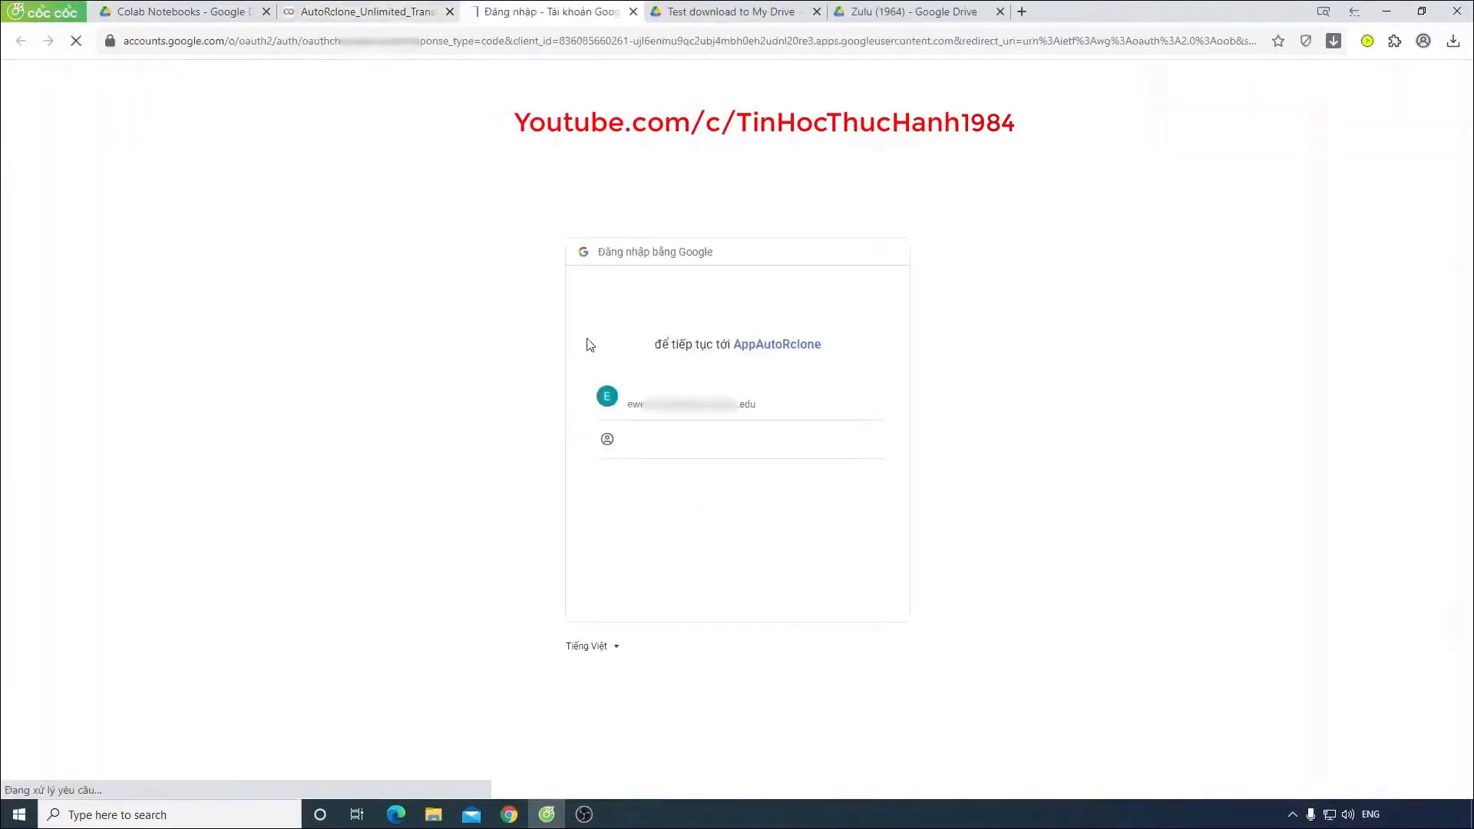
{"action": "left_click", "coordinate": [660, 395]}
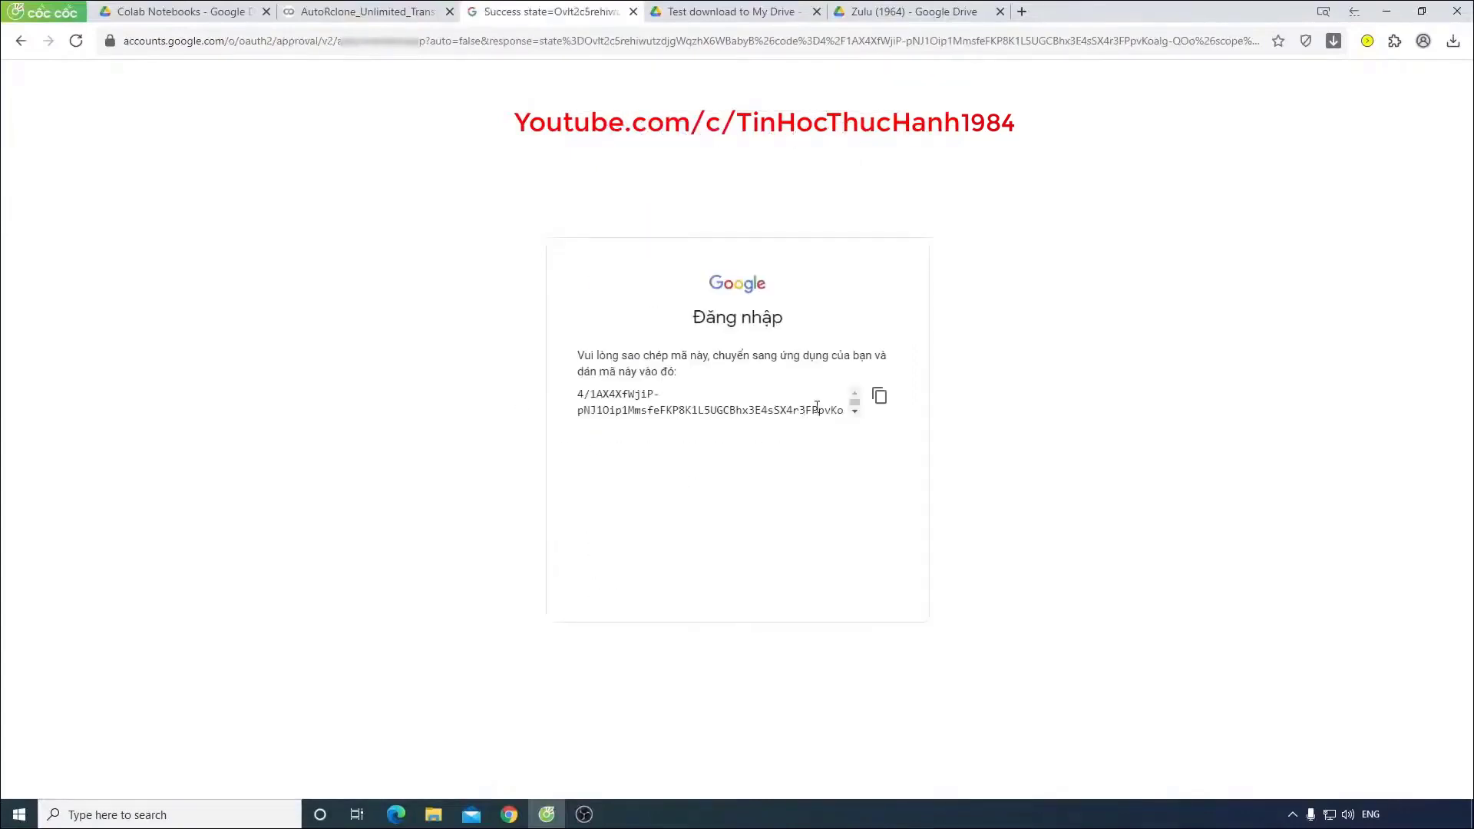
{"action": "left_click", "coordinate": [880, 409]}
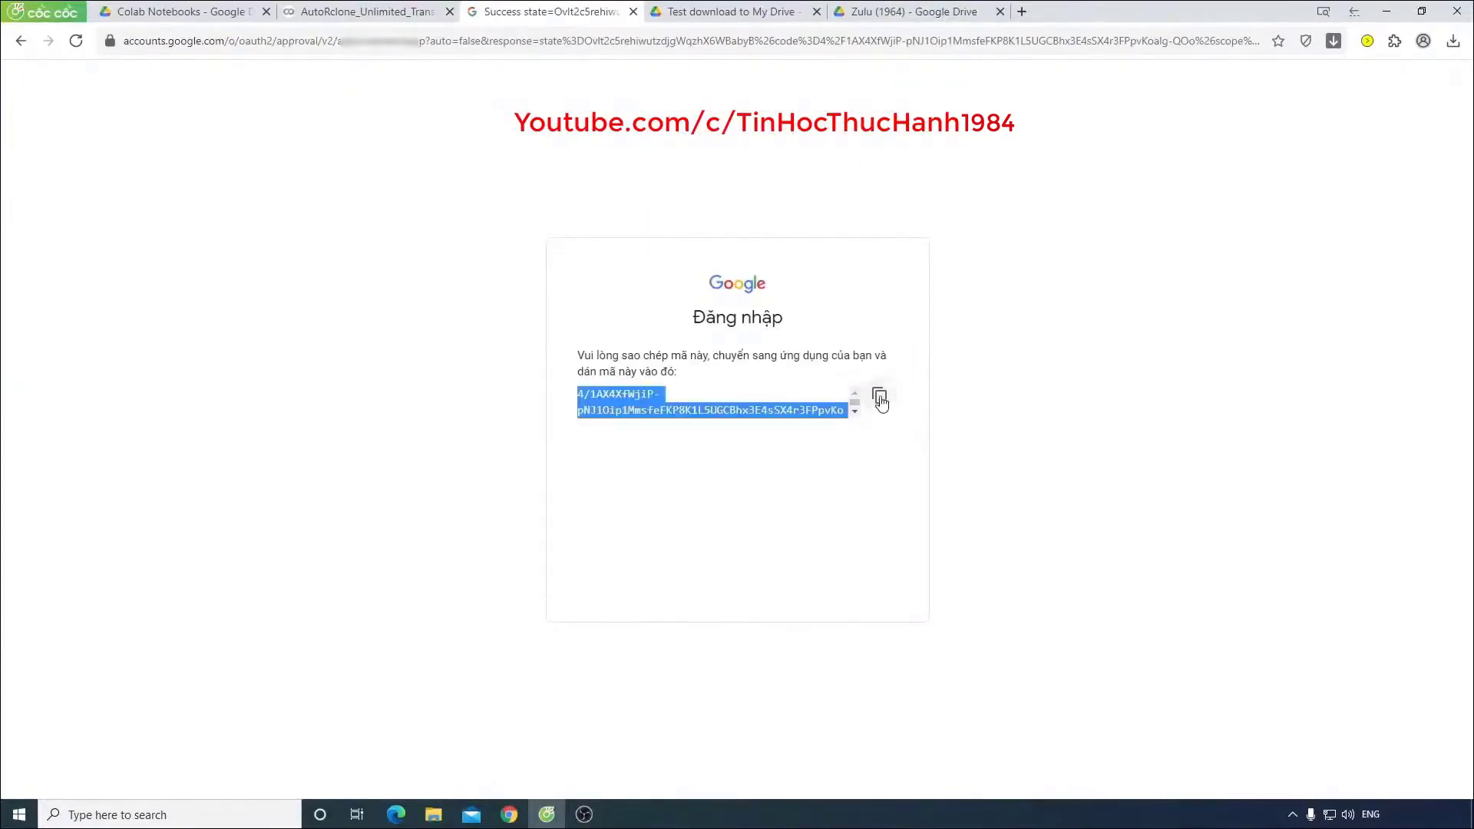
Step: Close the Google sign-in page, submit the copied authorization code to the running 4th step cell, and continue generating service accounts in existing projects
{"action": "left_click", "coordinate": [633, 11]}
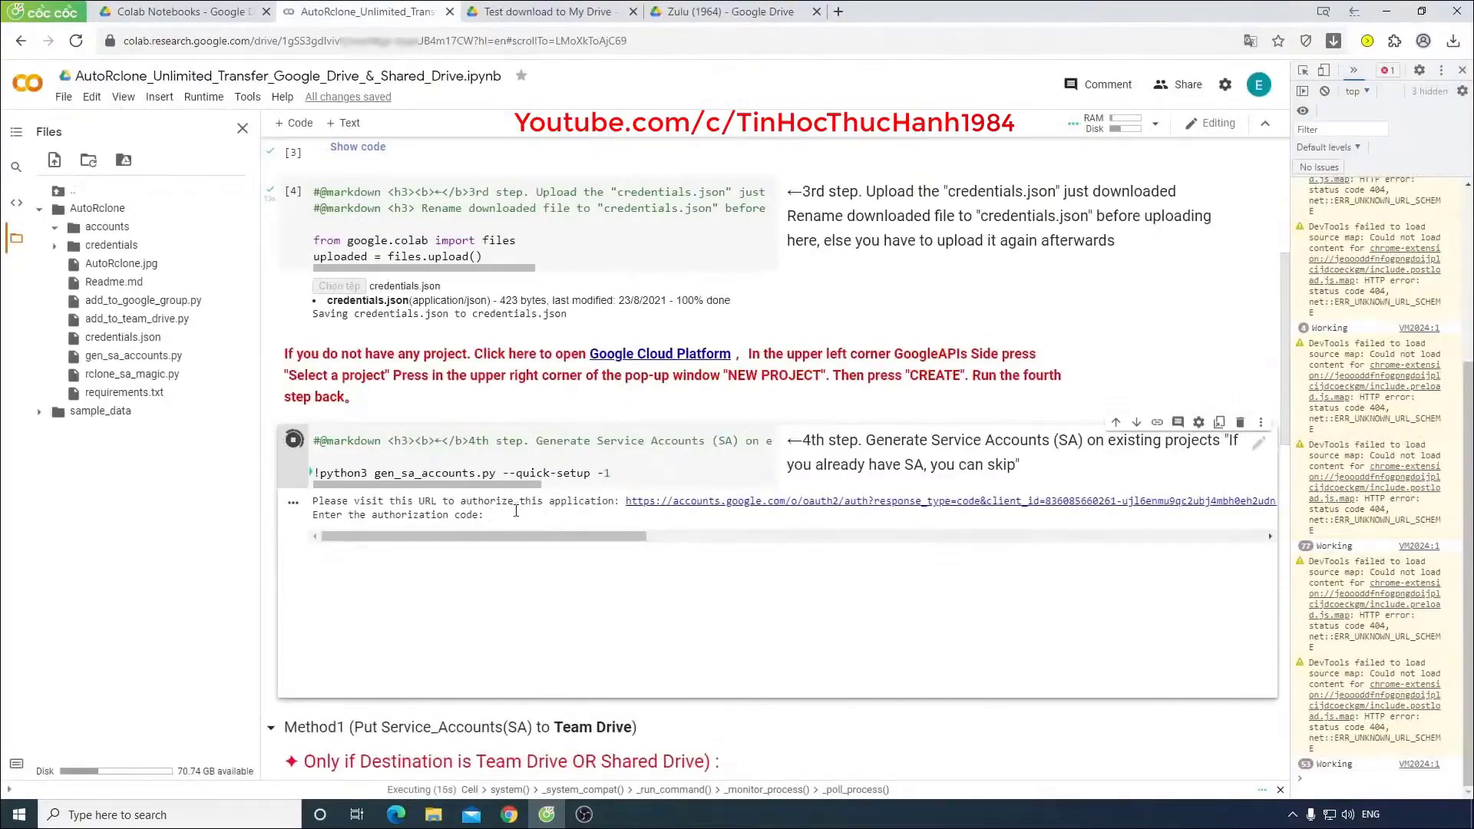
{"action": "left_click", "coordinate": [516, 512]}
{"action": "key", "text": "ctrl+v"}
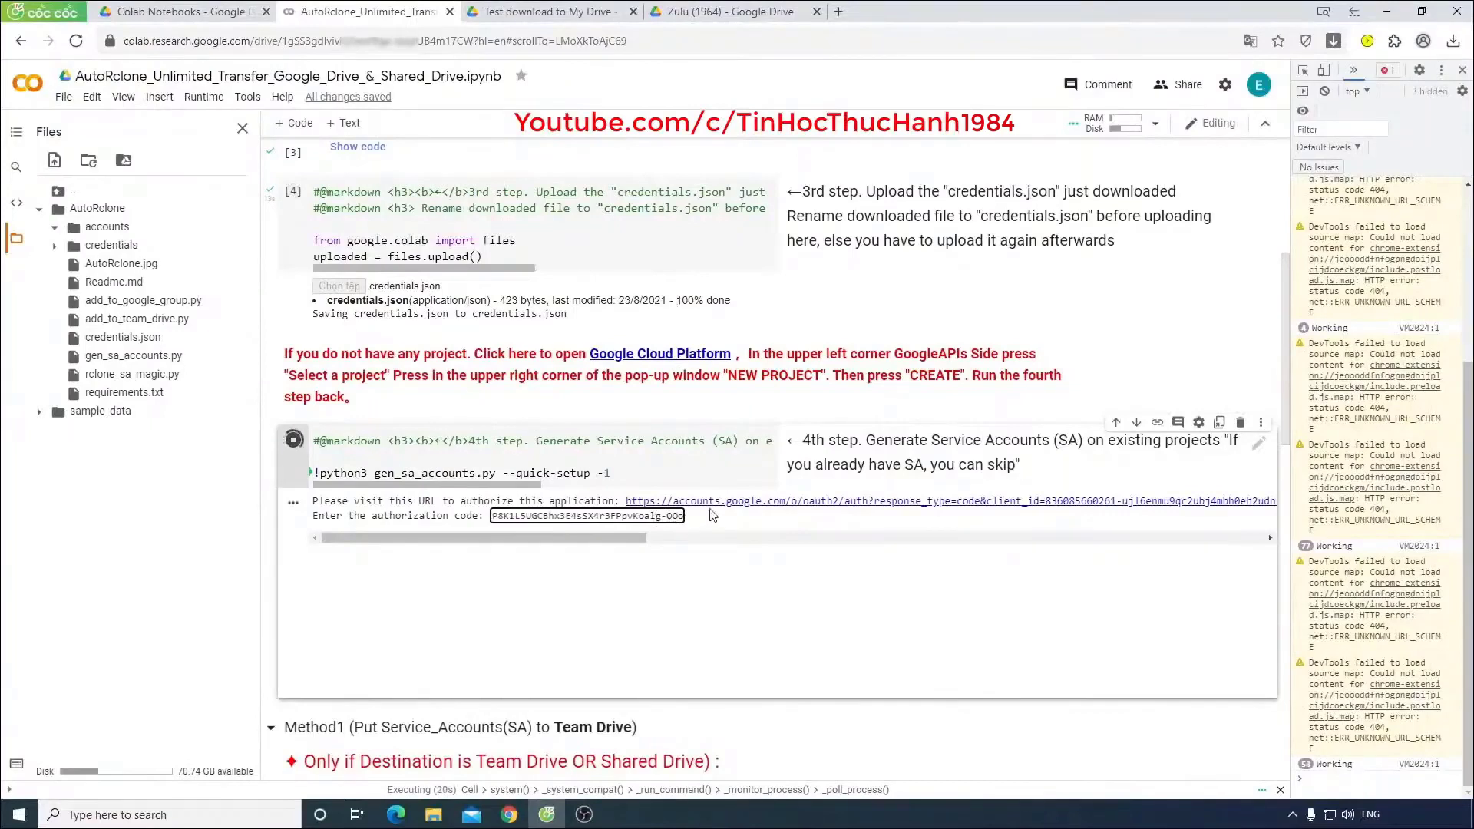
{"action": "key", "text": "Return"}
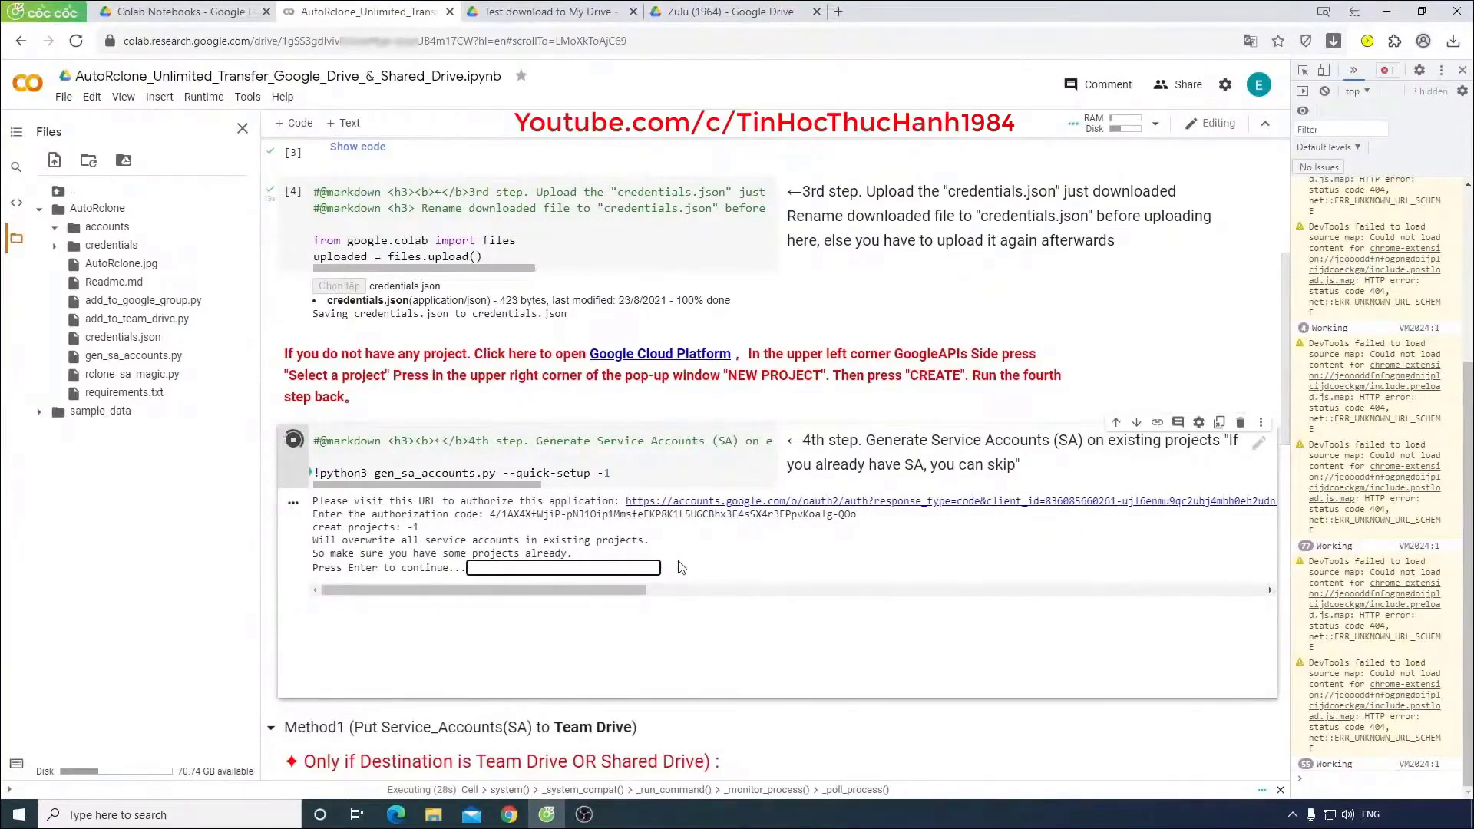
{"action": "key", "text": "Return"}
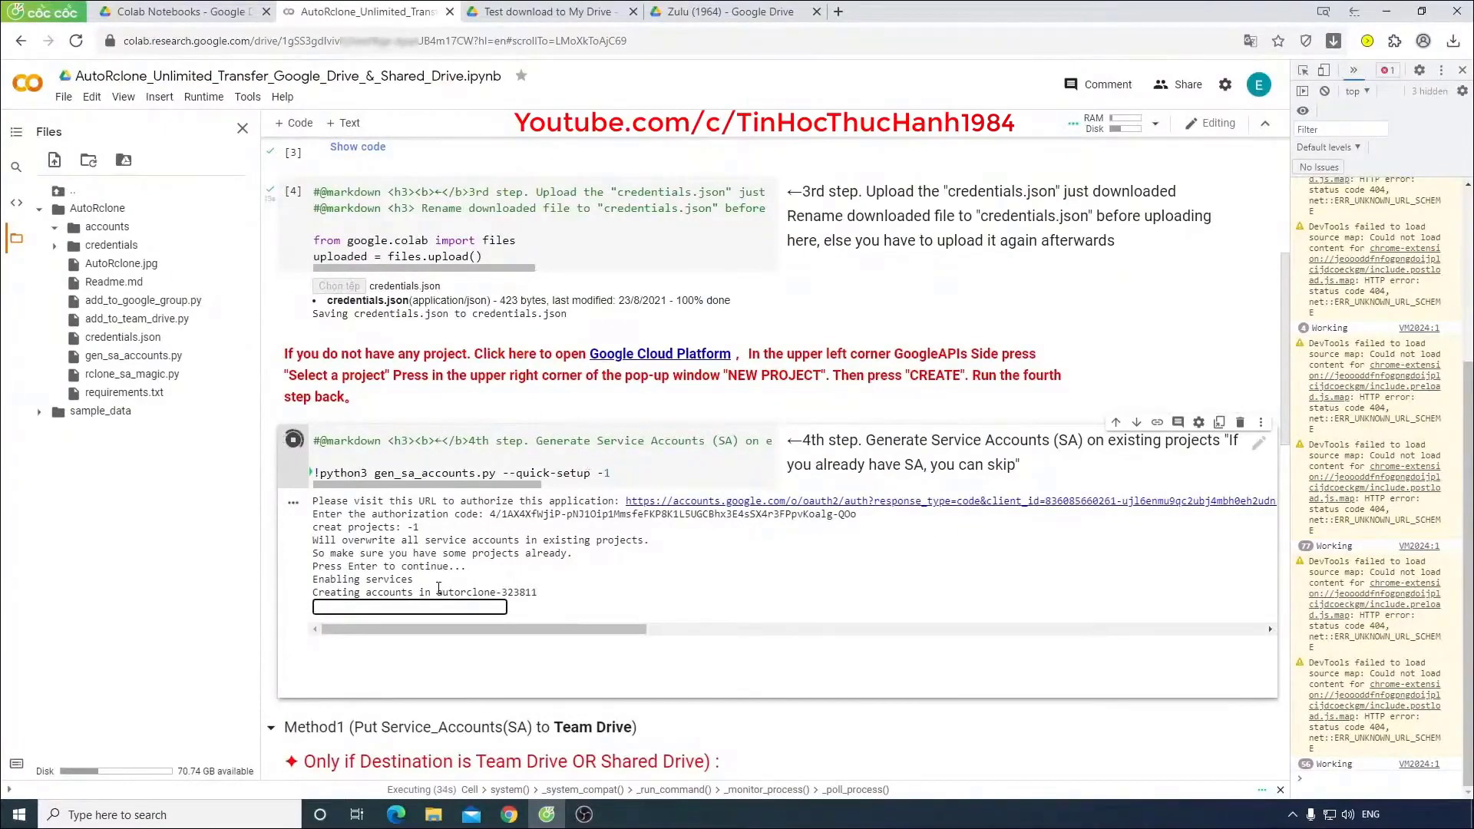
Step: Examine the project name in the service account creation output and the Method1 Team Drive section below it
{"action": "left_click_drag", "start_coordinate": [437, 592], "coordinate": [537, 593]}
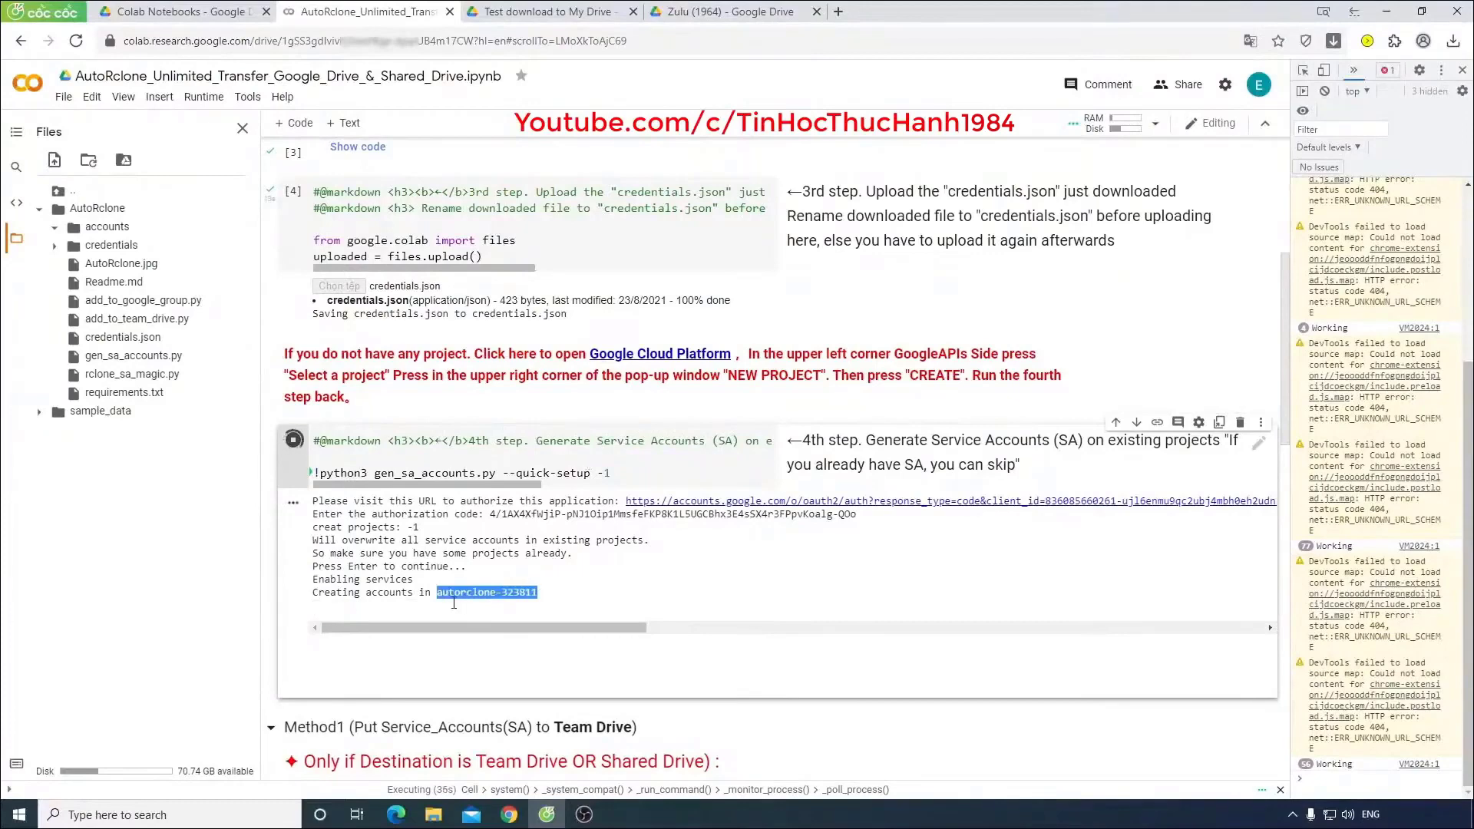
{"action": "scroll", "coordinate": [499, 595], "scroll_direction": "down", "scroll_amount": 2}
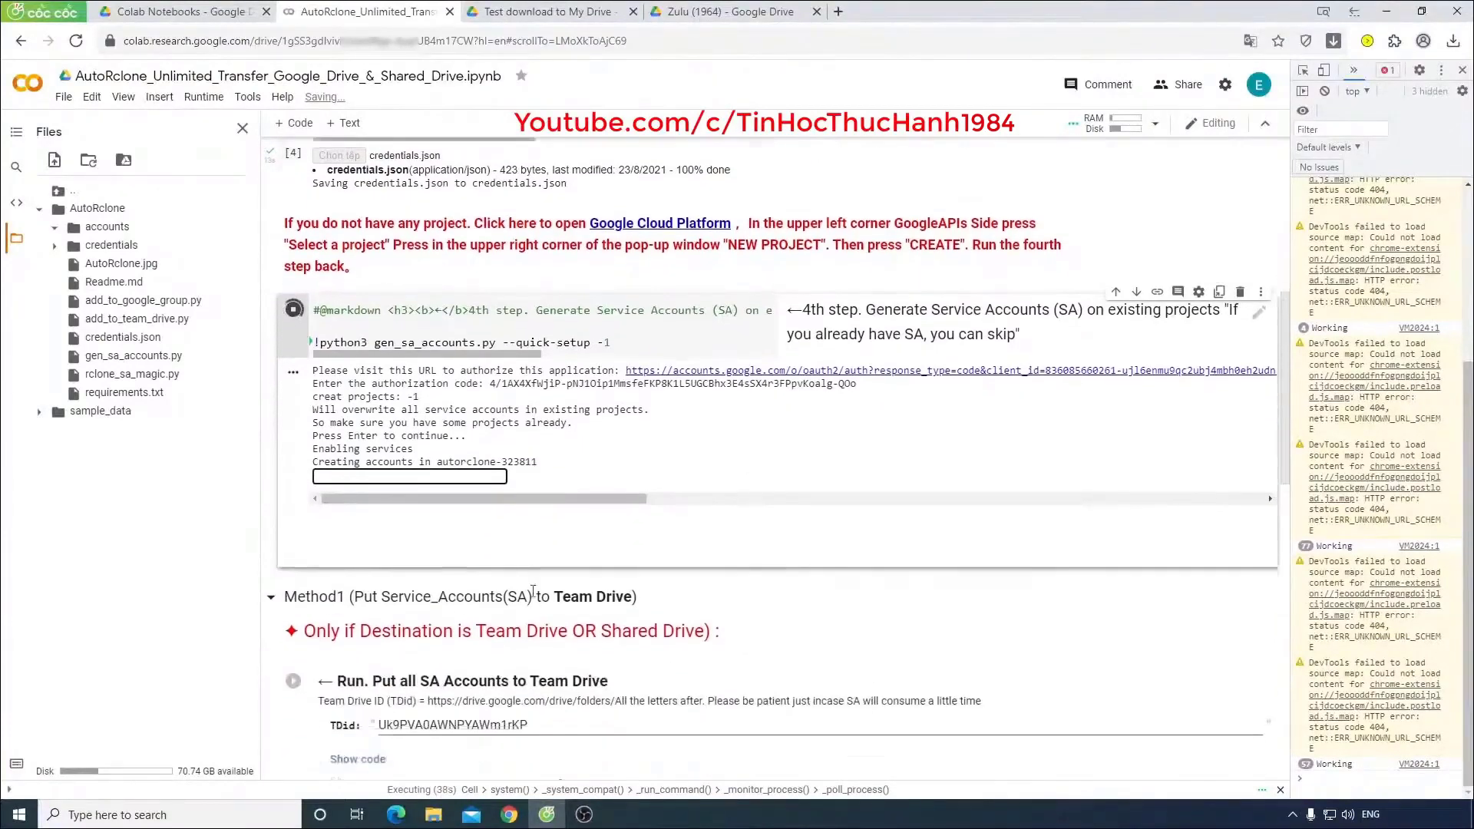
{"action": "scroll", "coordinate": [532, 591], "scroll_direction": "down", "scroll_amount": 1}
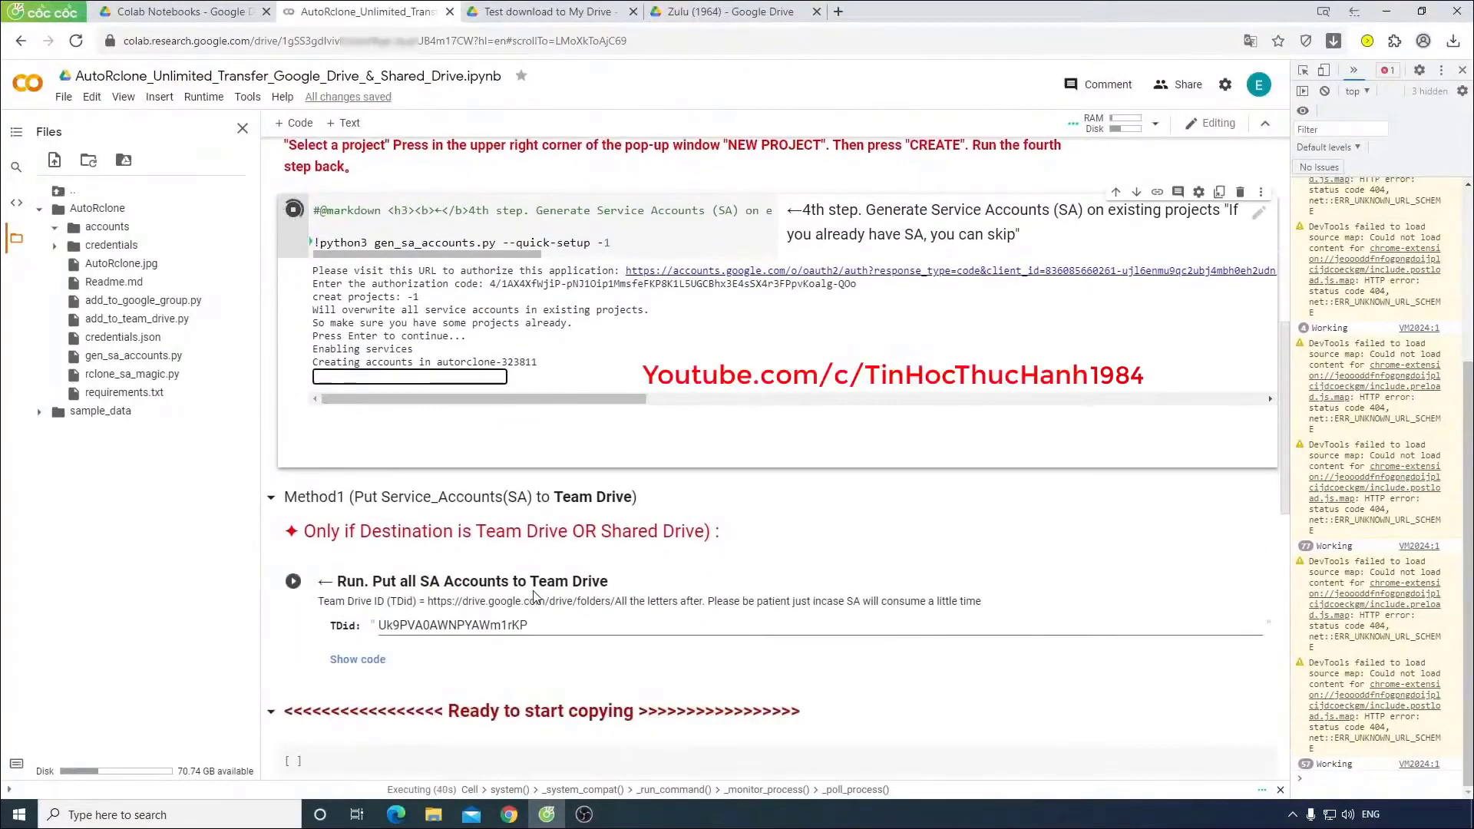